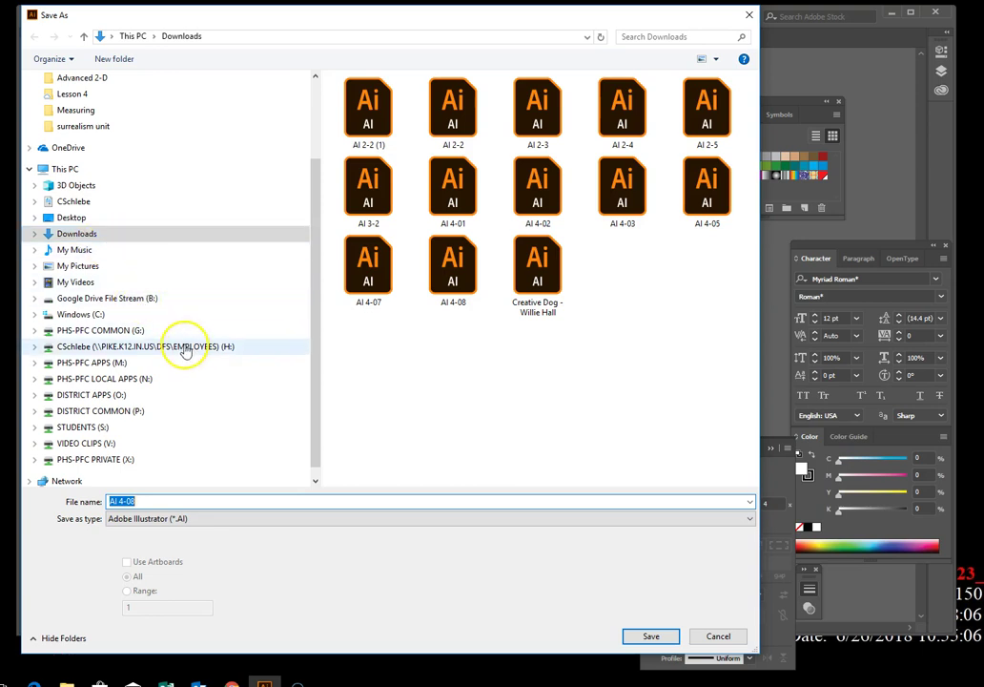
Save the file as Compound Path Effects in the Lesson 4 folder on Google Drive File Stream, keeping the default Illustrator options.
left_click(143, 299)
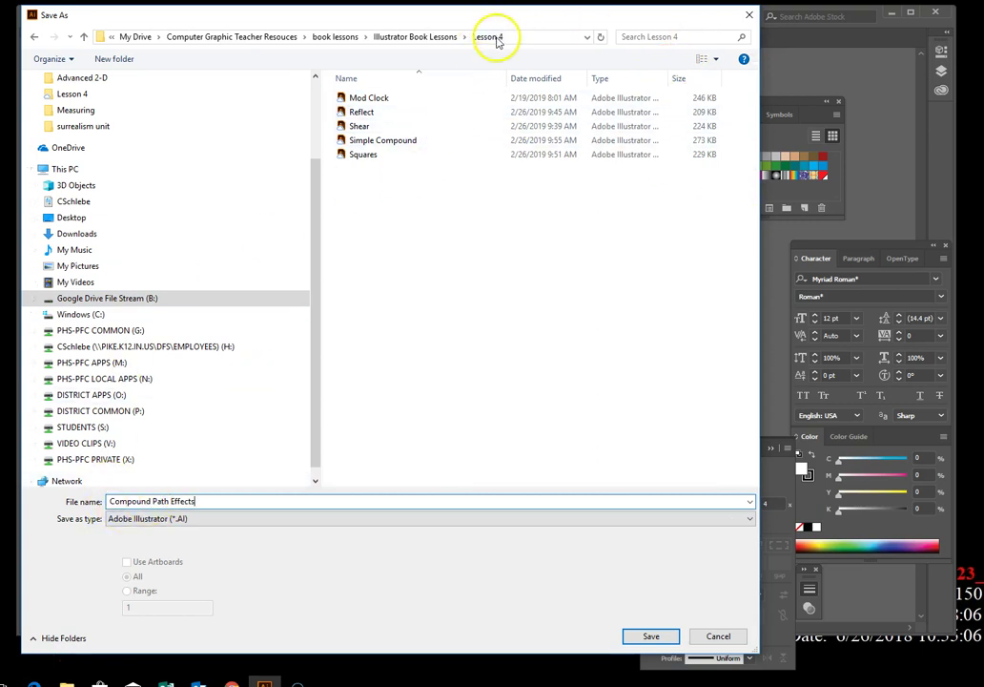
left_click(651, 636)
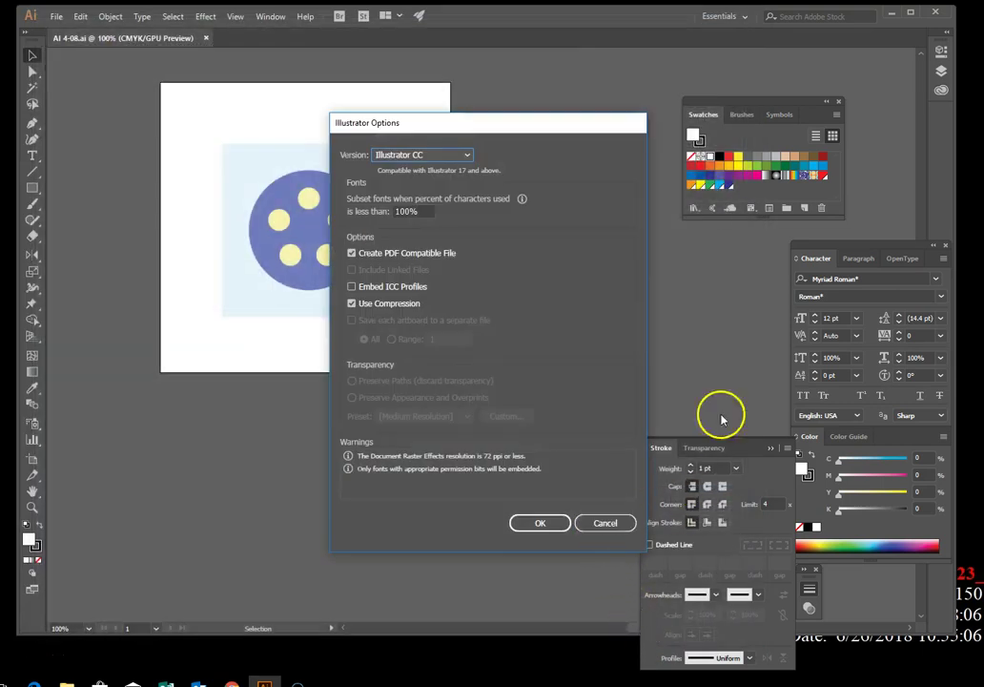
left_click(555, 524)
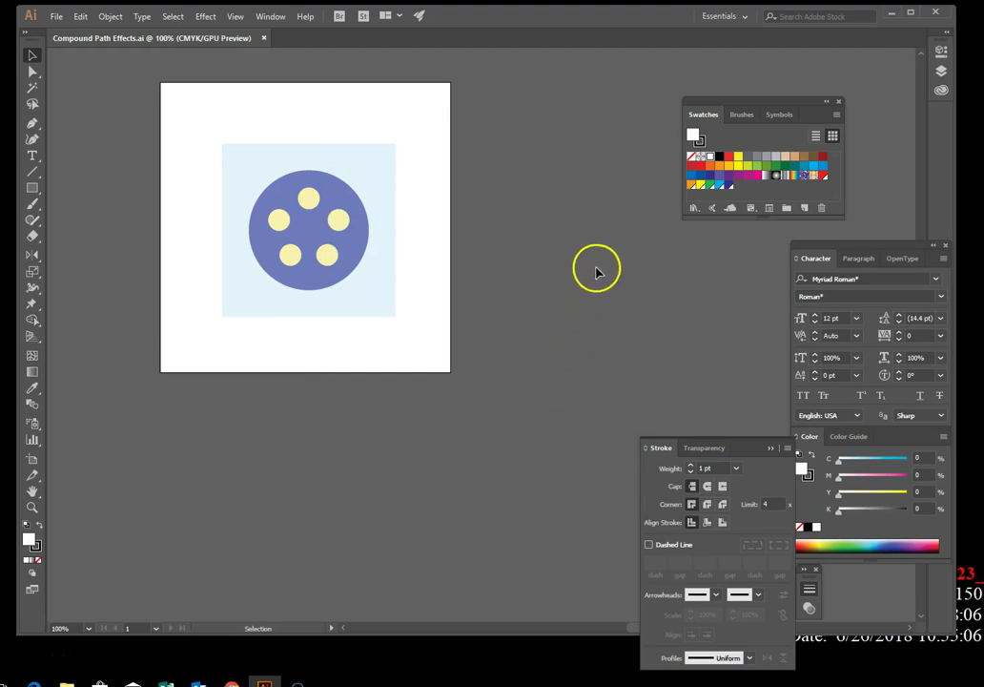
Combine all the circles into one compound path so the five small circles become holes, and deselect the artwork.
left_click(31, 506)
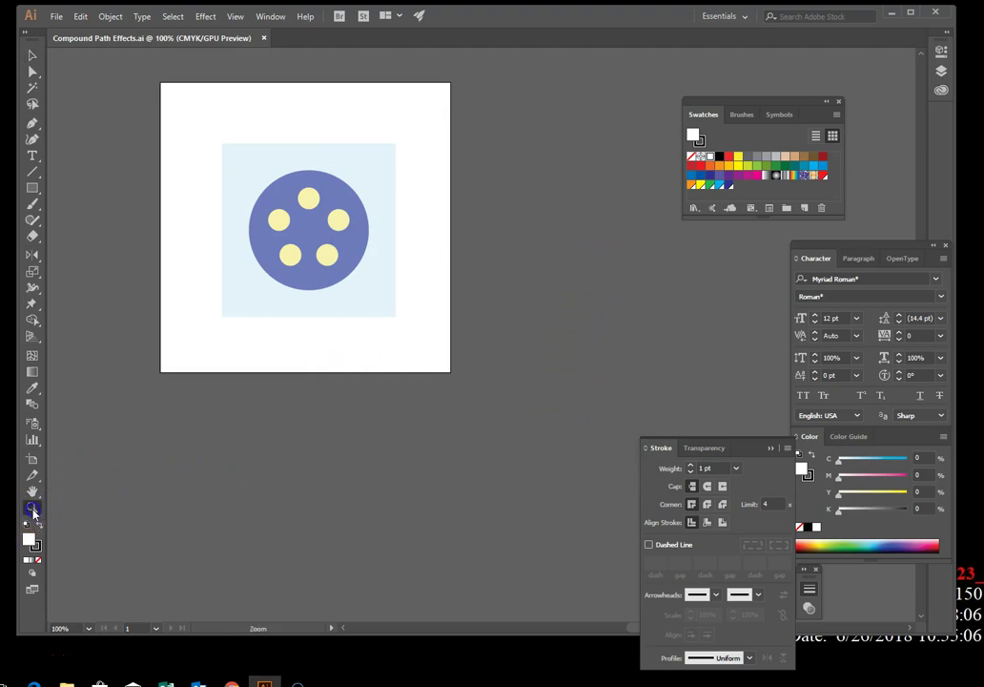
left_click(395, 260)
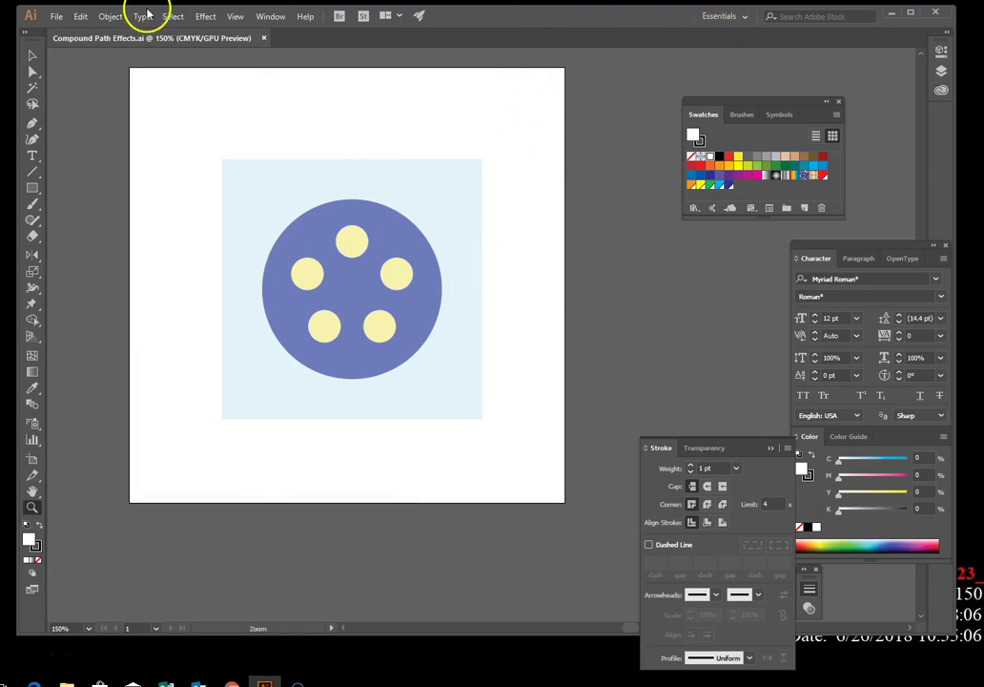
left_click(175, 17)
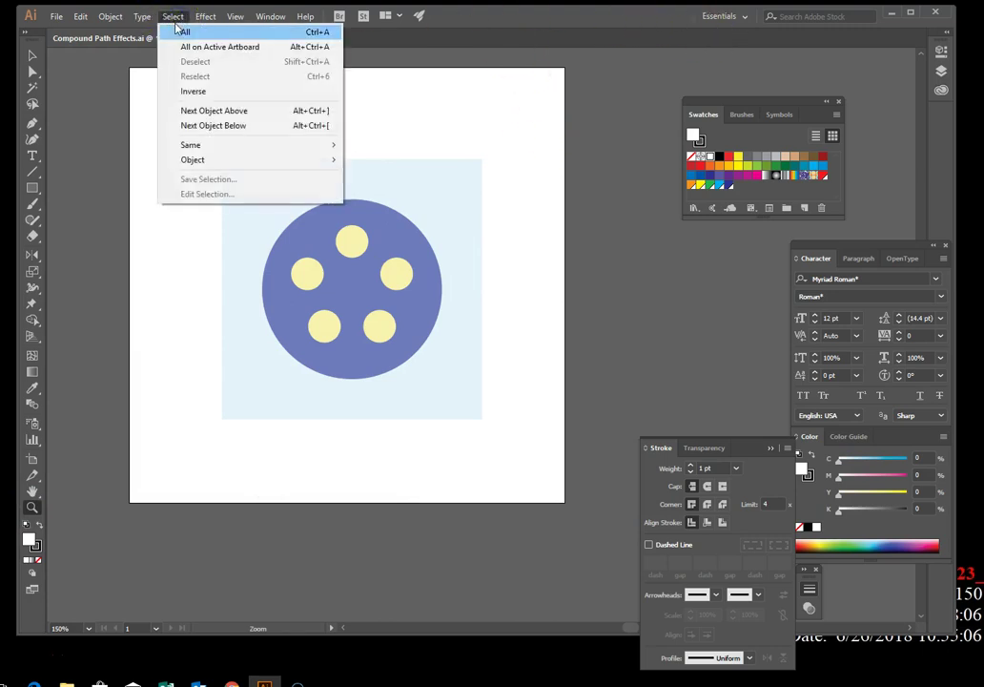
left_click(181, 32)
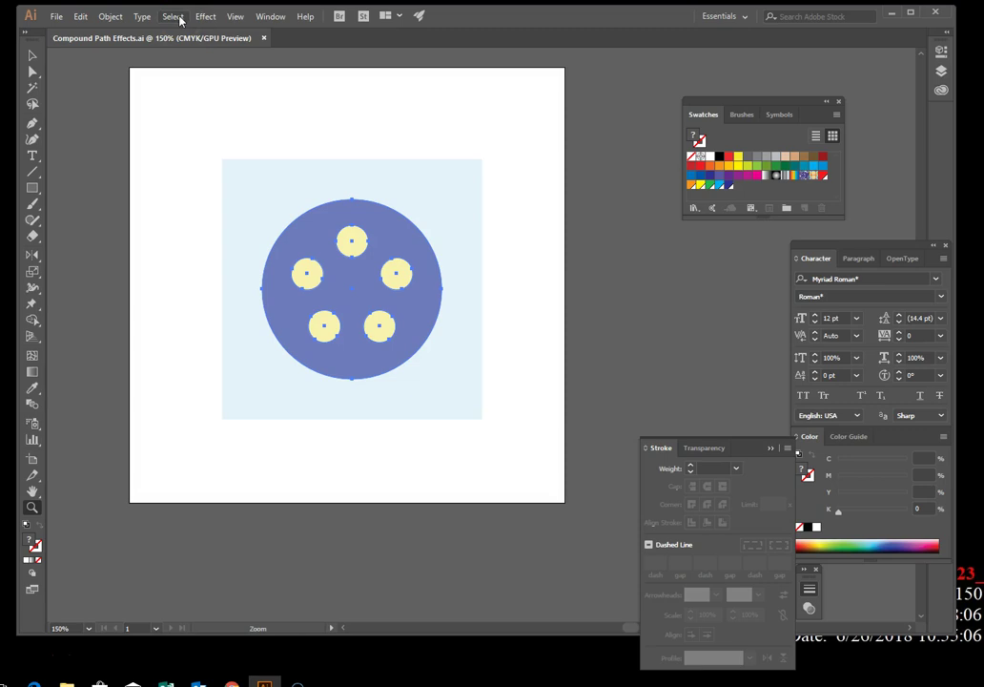
left_click(112, 17)
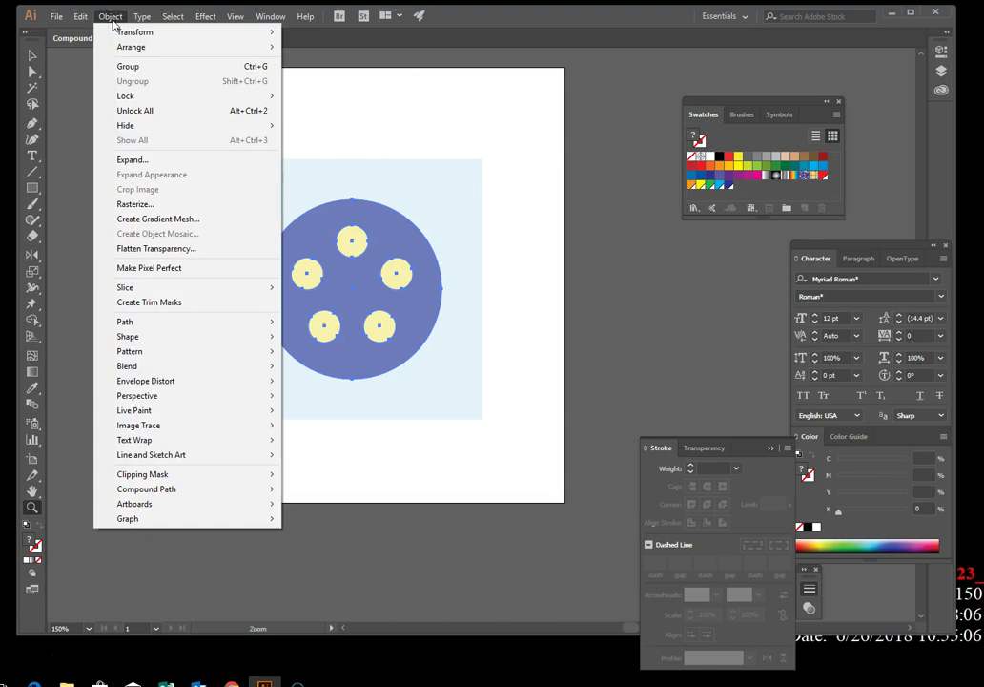
mouse_move(186, 494)
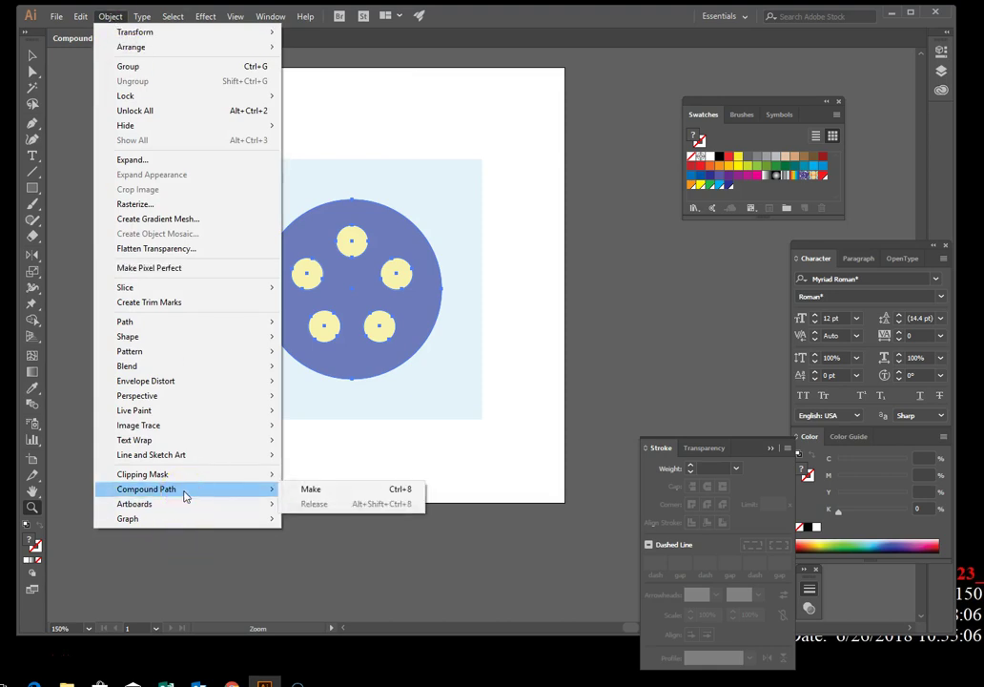
left_click(314, 489)
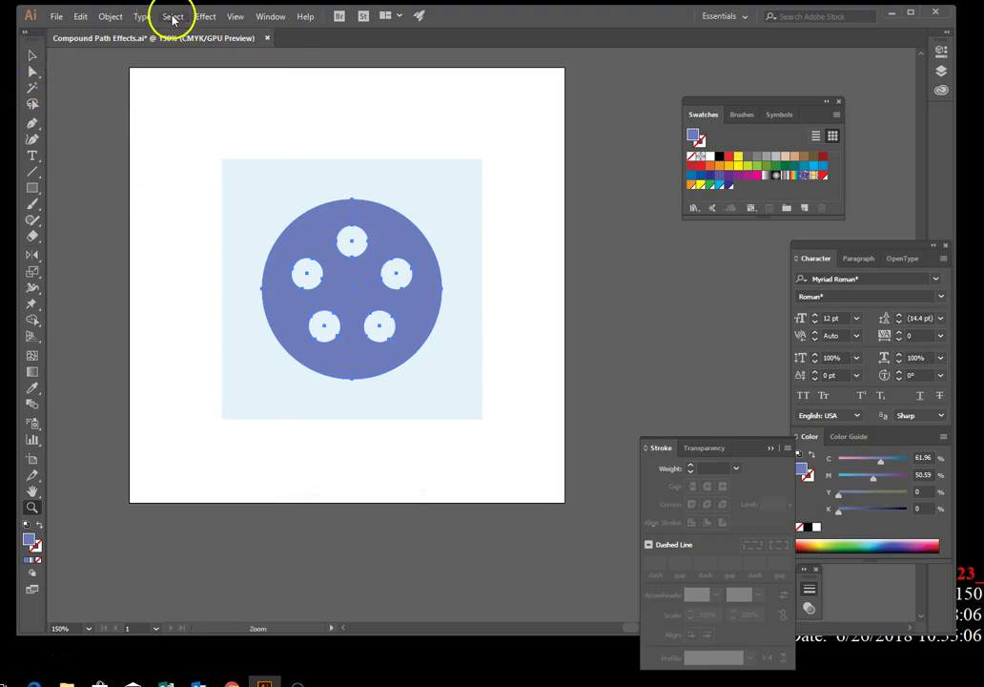
left_click(32, 55)
left_click(66, 152)
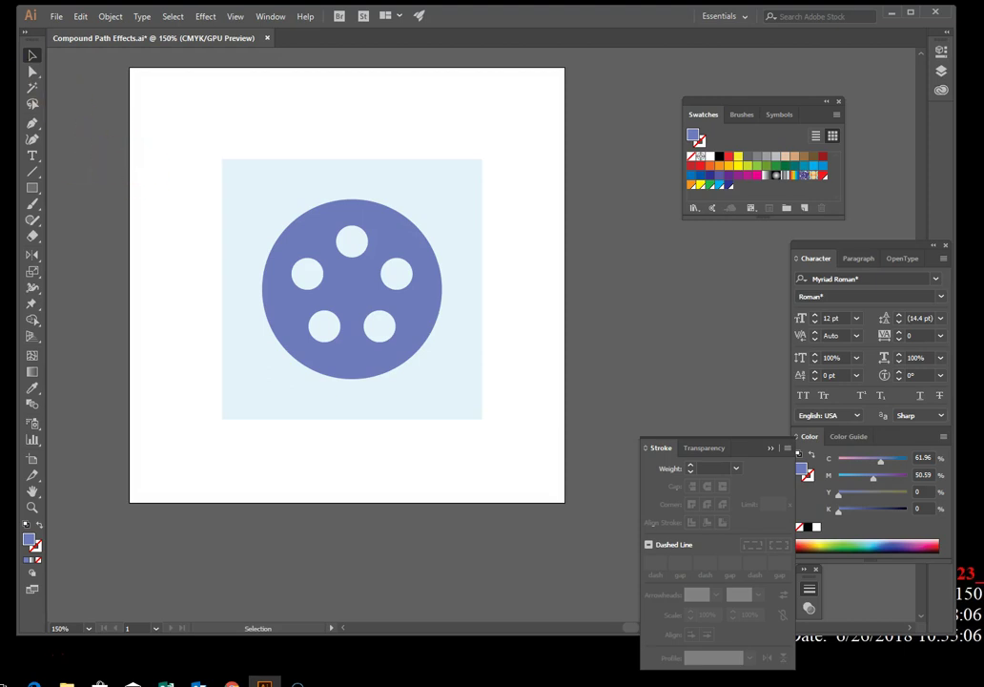
Select only the large outer circle of the compound path and scale it uniformly to 50%.
left_click(33, 71)
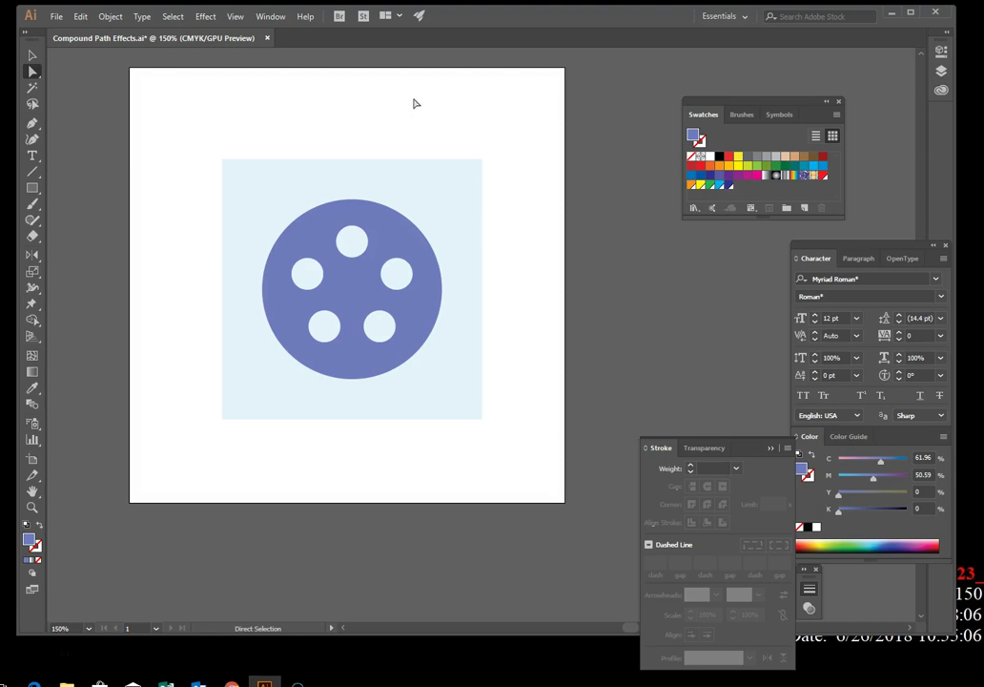
left_click(308, 206)
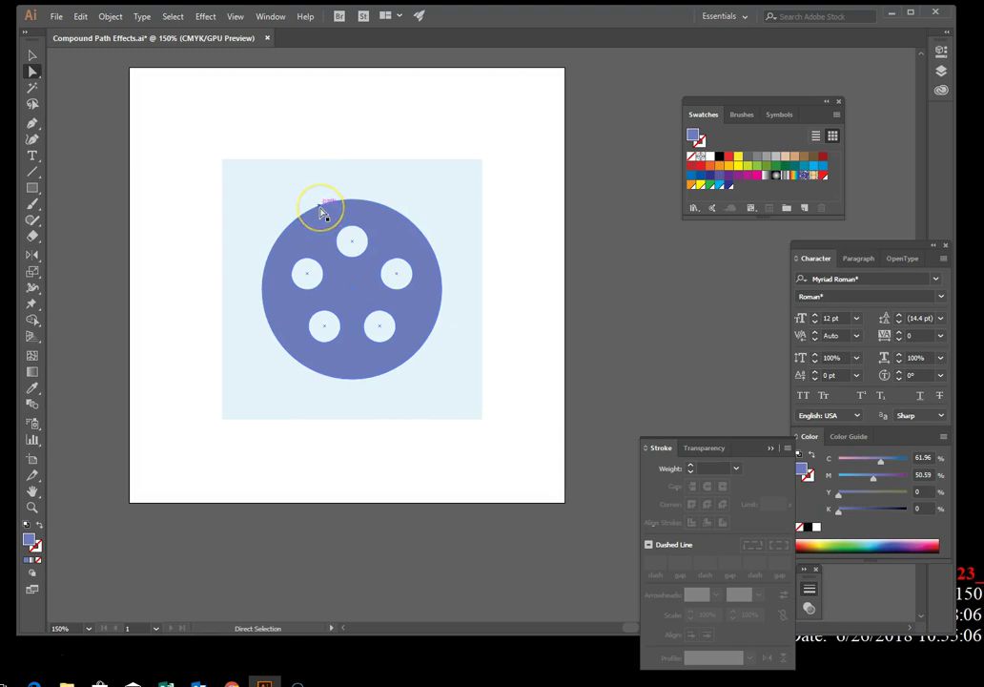
left_click(318, 206)
mouse_move(318, 210)
left_mouse_down()
mouse_move(390, 202)
mouse_move(358, 204)
mouse_move(391, 192)
left_mouse_up()
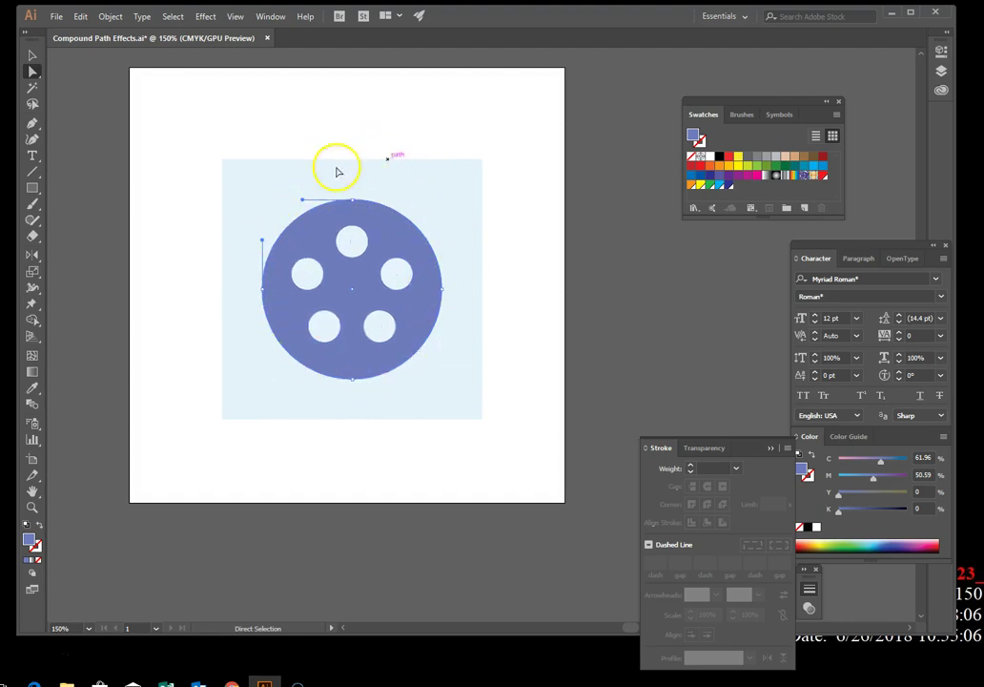
left_click(342, 298)
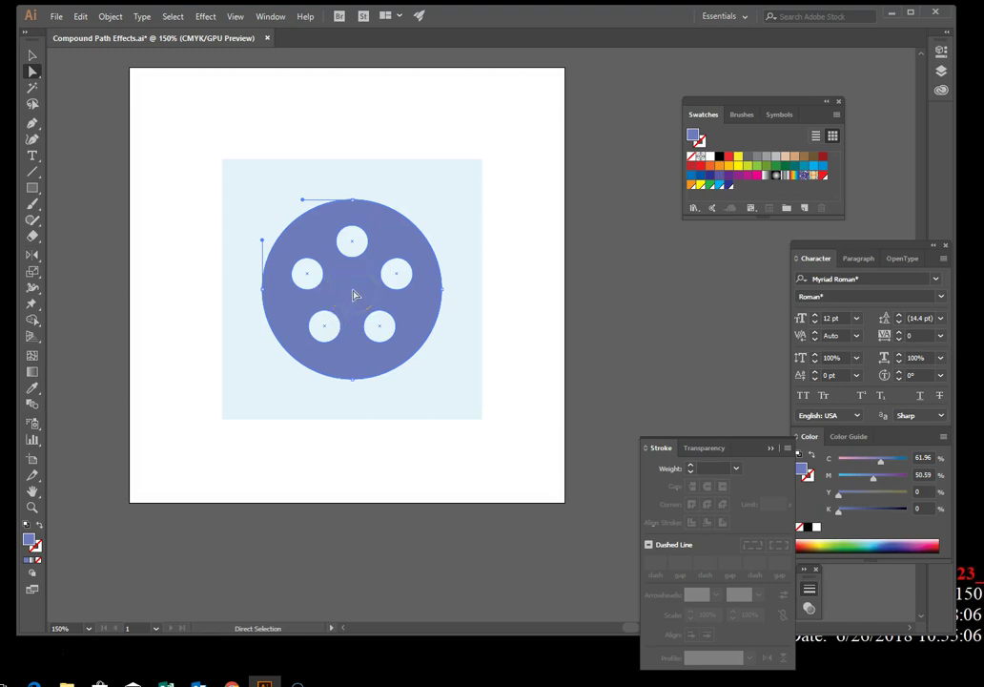
left_click(353, 295)
left_click(352, 293)
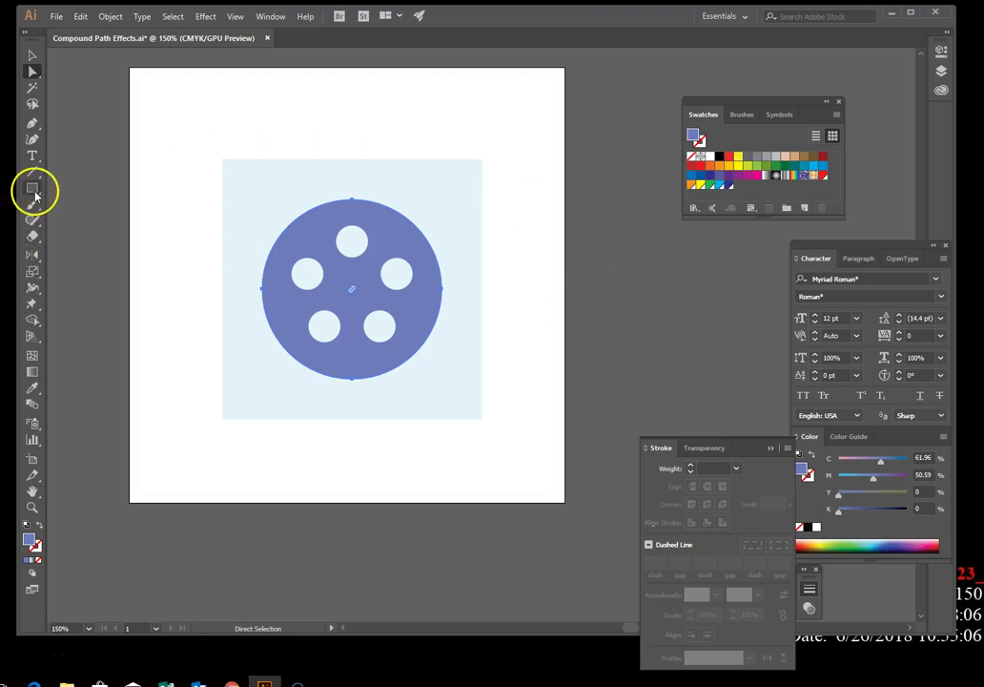
double_click(34, 274)
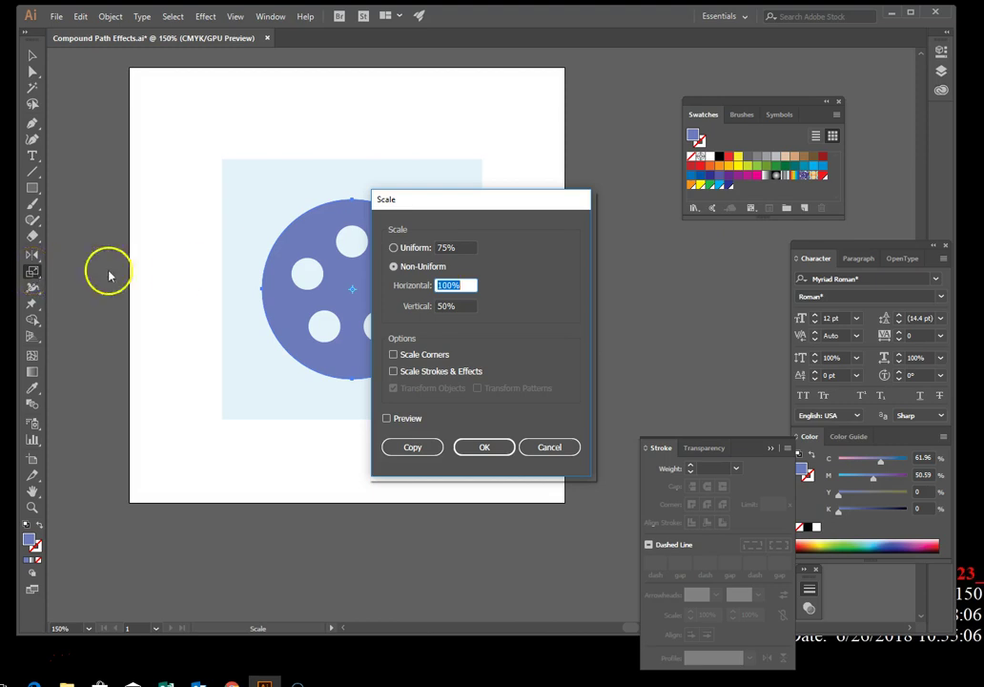
left_click(401, 248)
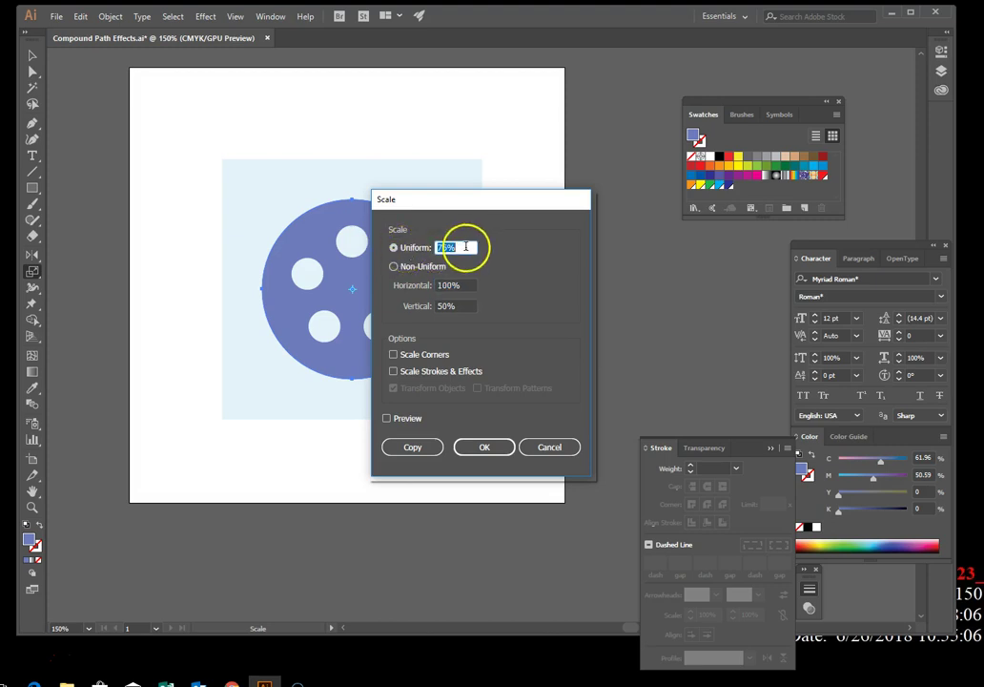
type("50")
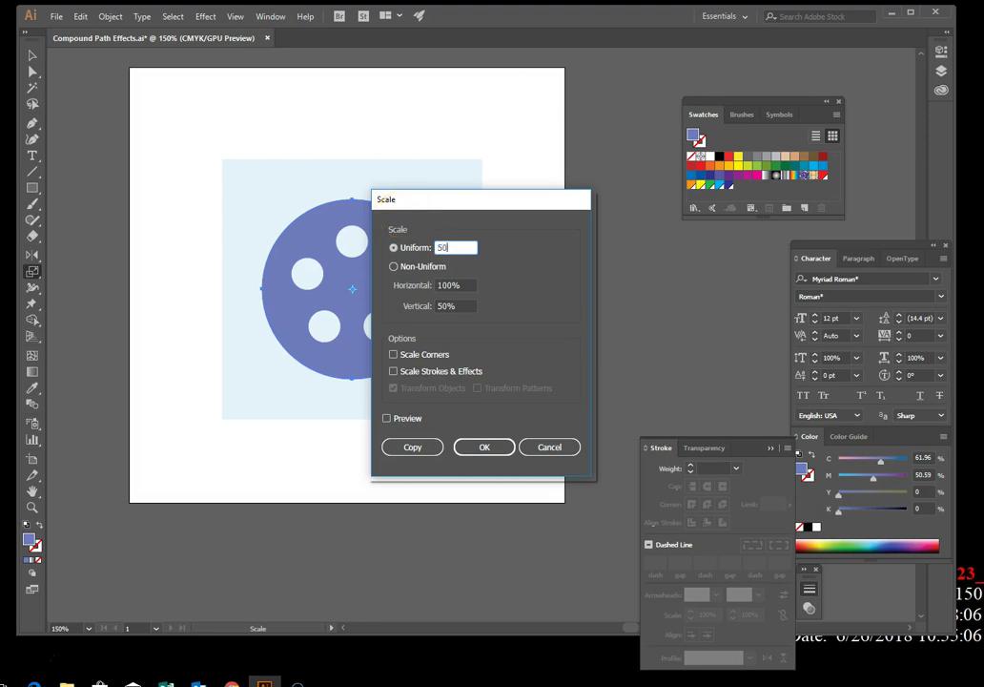
left_click(491, 447)
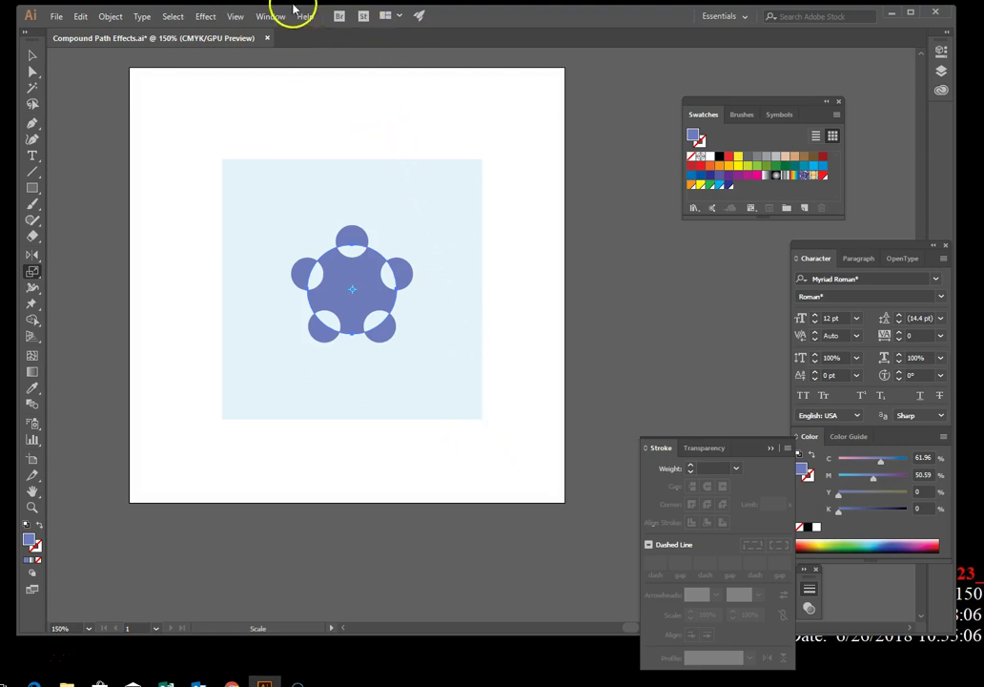
Invert the selection to the five small circles and scale each to 225% horizontally and vertically with Transform Each.
left_click(175, 18)
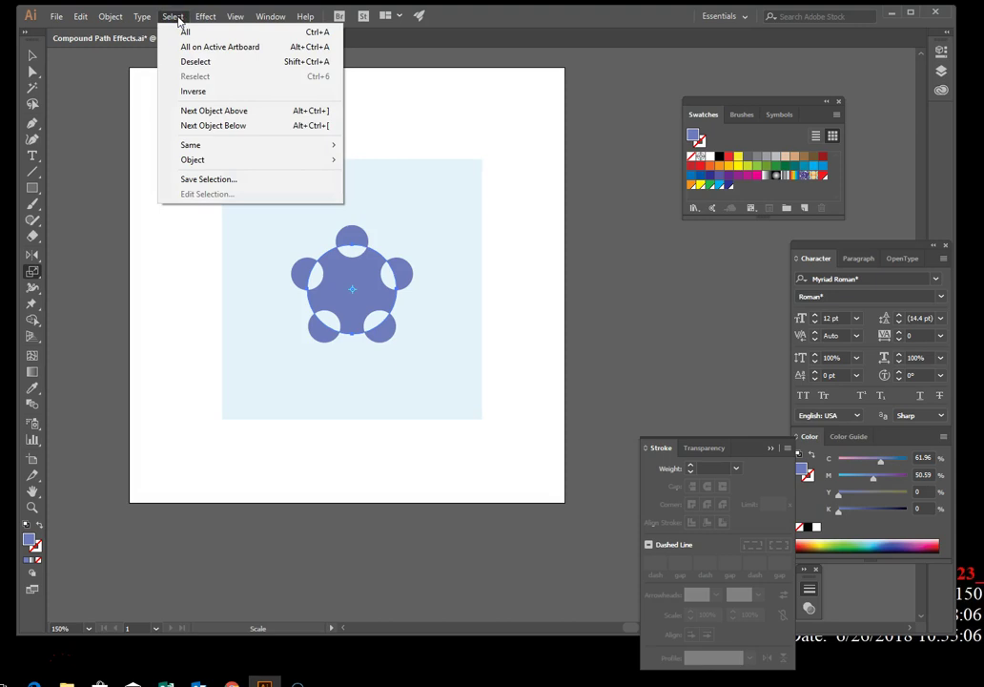
left_click(197, 92)
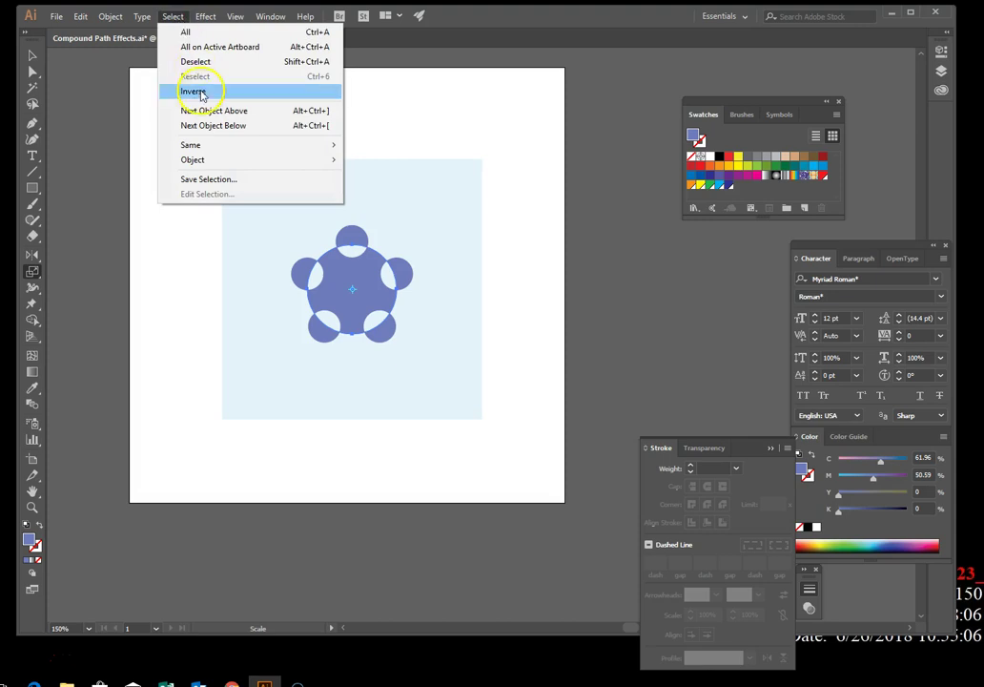
left_click(396, 222)
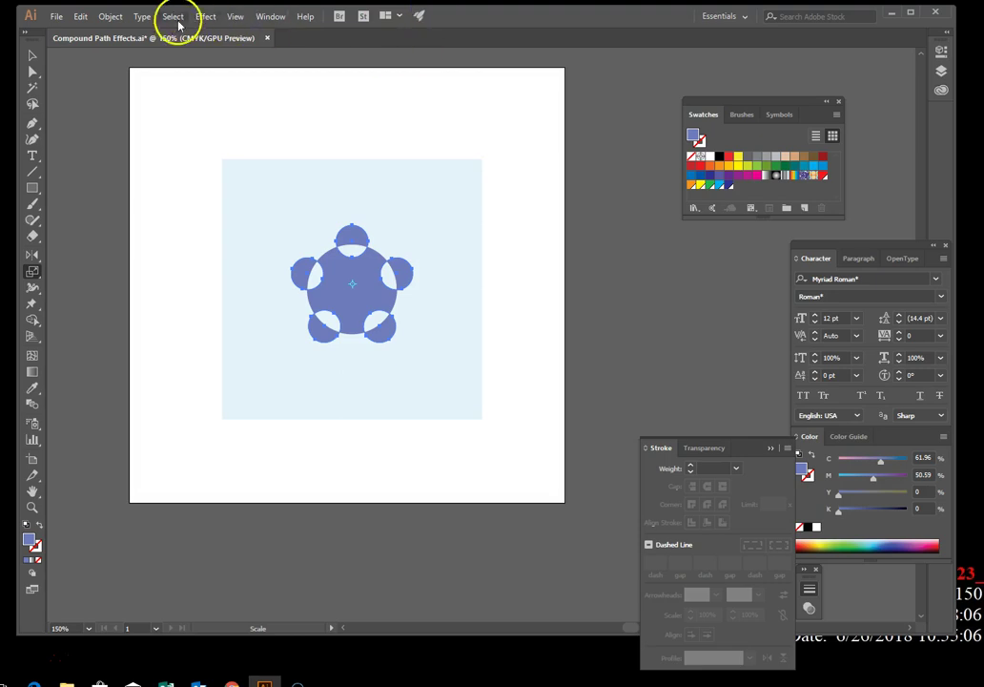
left_click(108, 17)
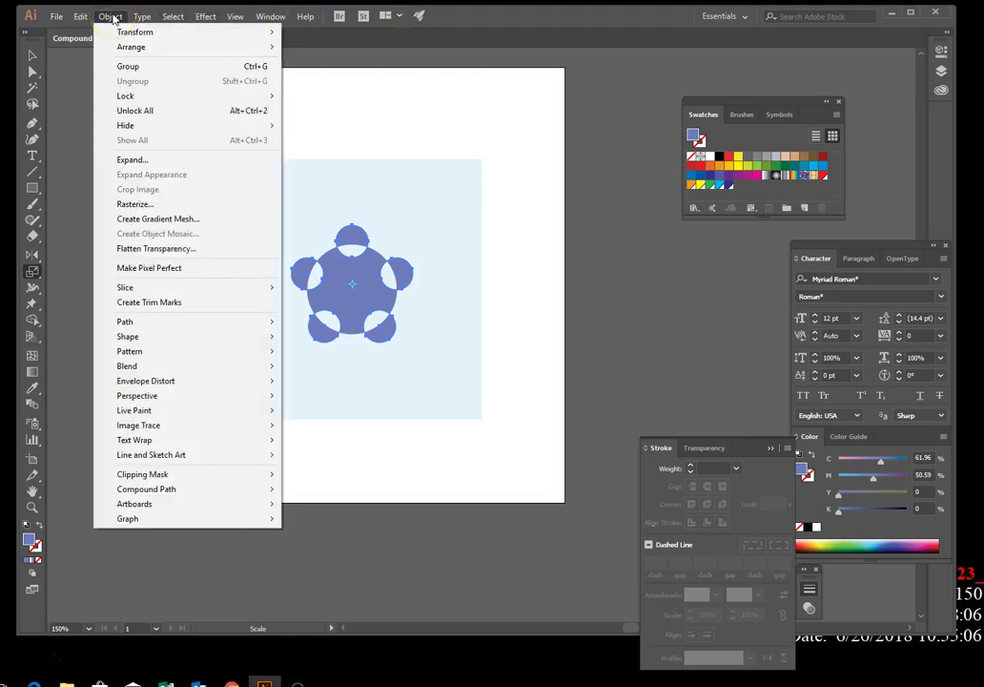
mouse_move(119, 33)
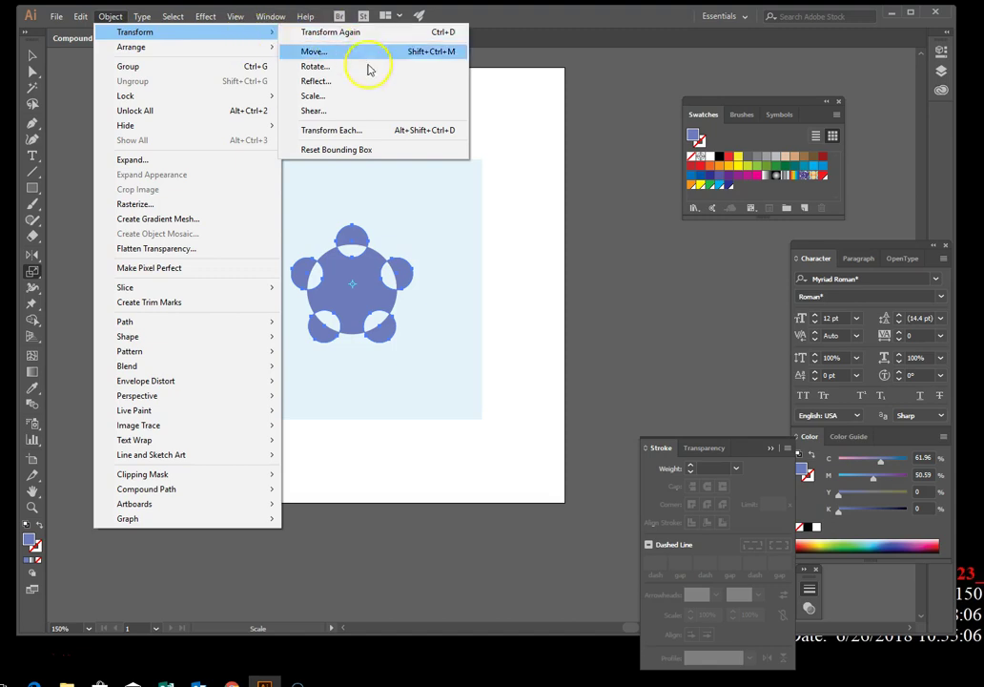
left_click(374, 129)
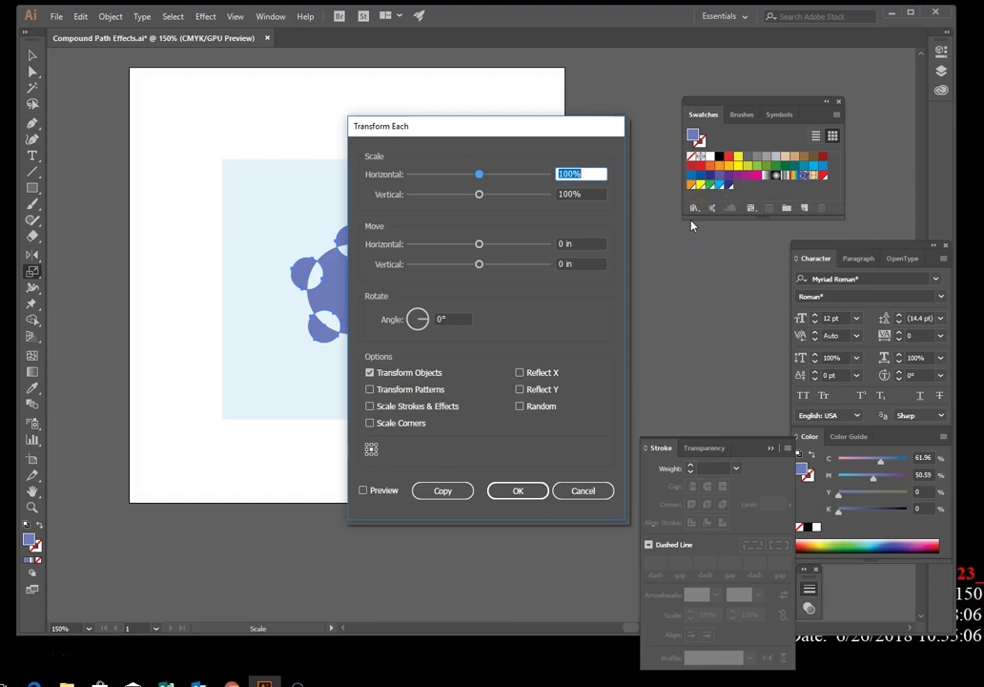
left_click(508, 181)
type("225")
left_click(588, 195)
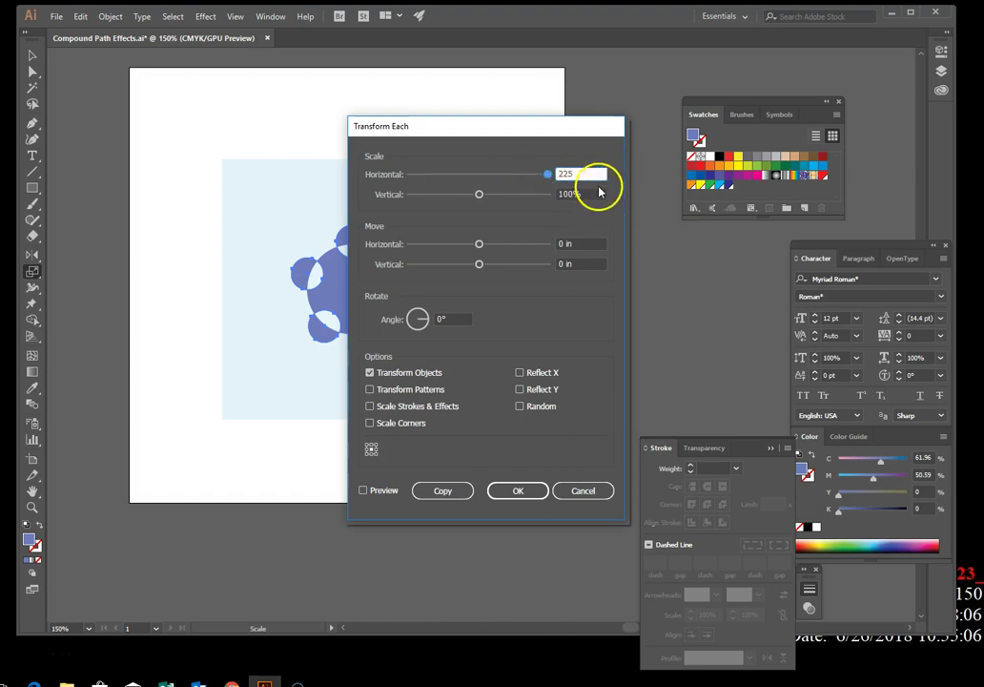
left_click(593, 193)
double_click(594, 193)
type("22")
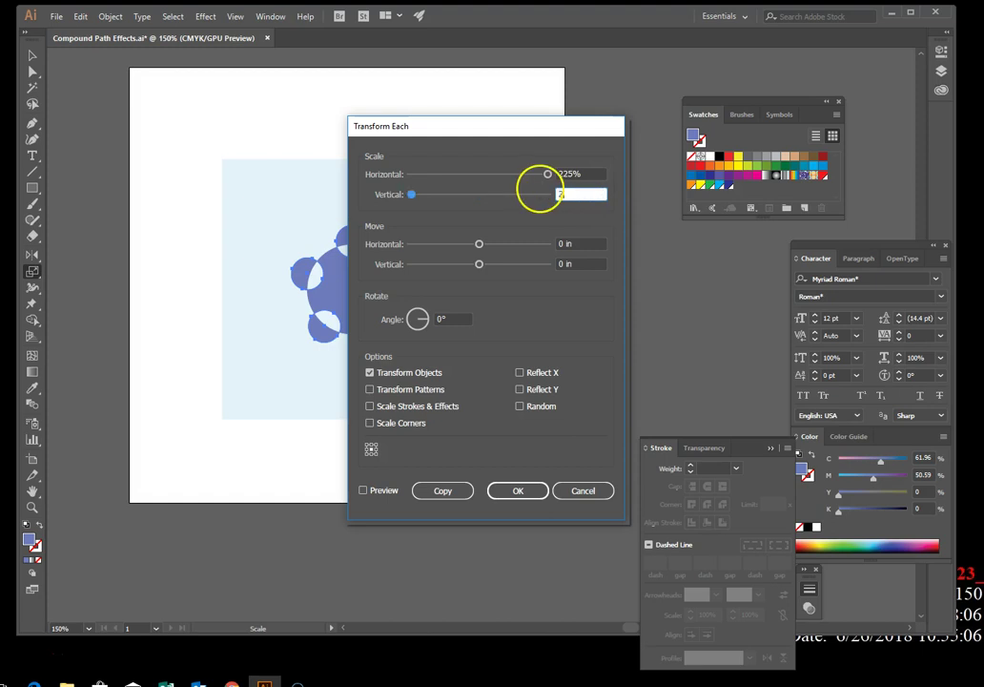
type("5")
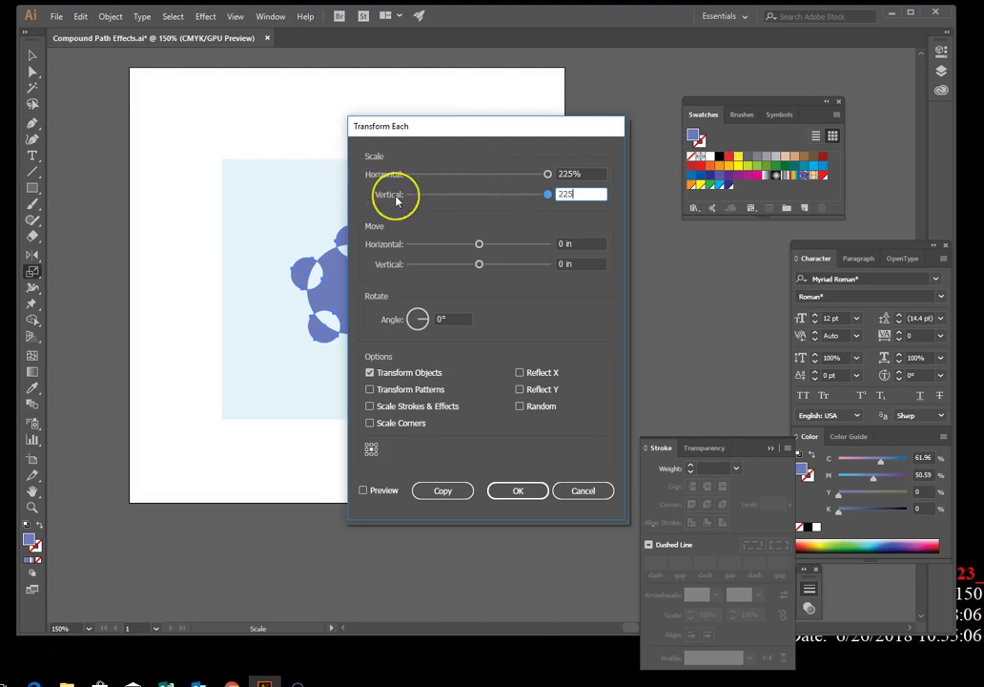
left_click(520, 491)
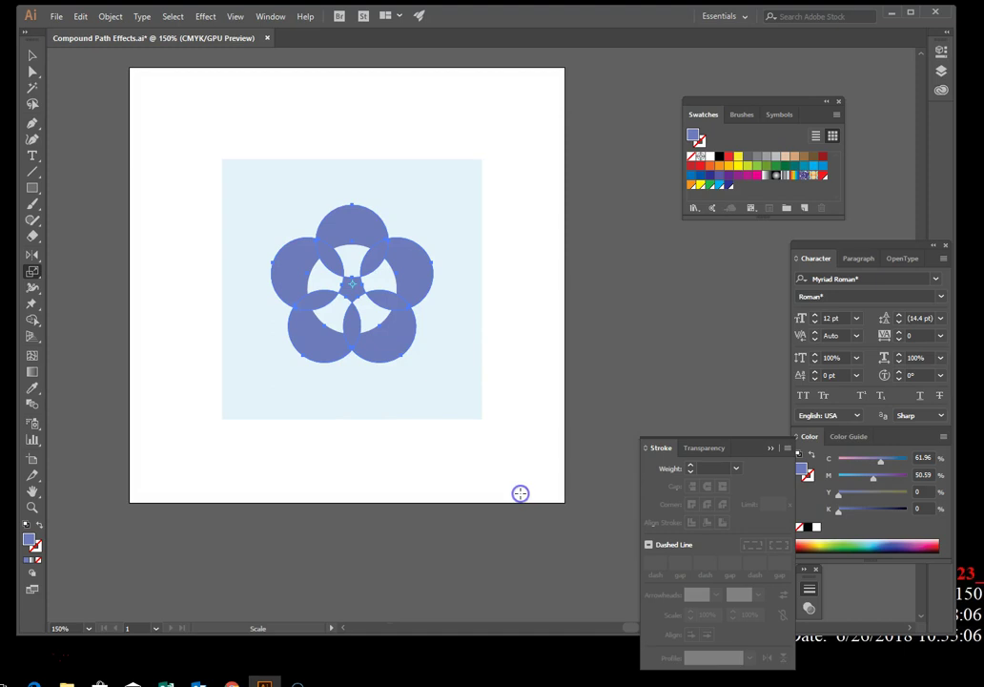
left_click(520, 487)
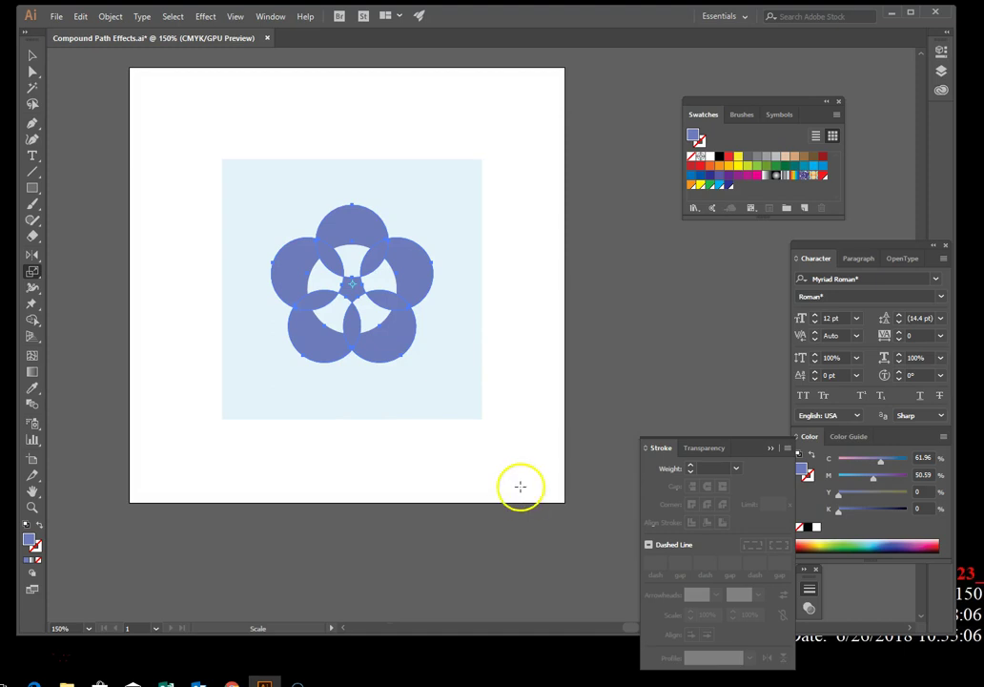
left_click(522, 471)
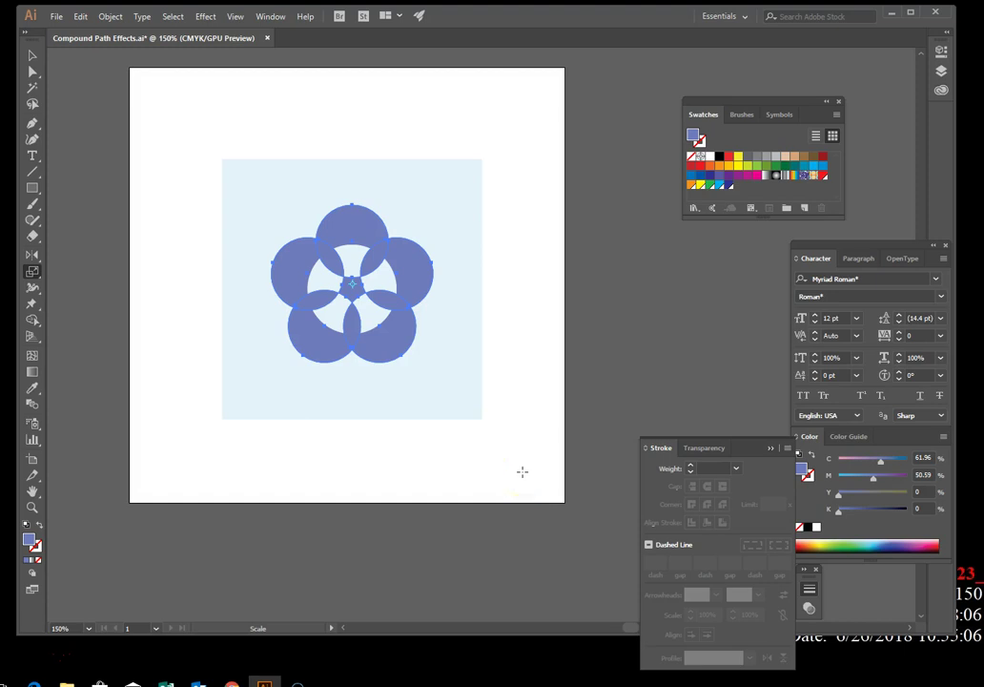
Select only the central circle of the compound path and scale it uniformly to 120%.
left_click(504, 389)
left_click(370, 243)
left_click(215, 128)
left_click(29, 73)
left_click(32, 73)
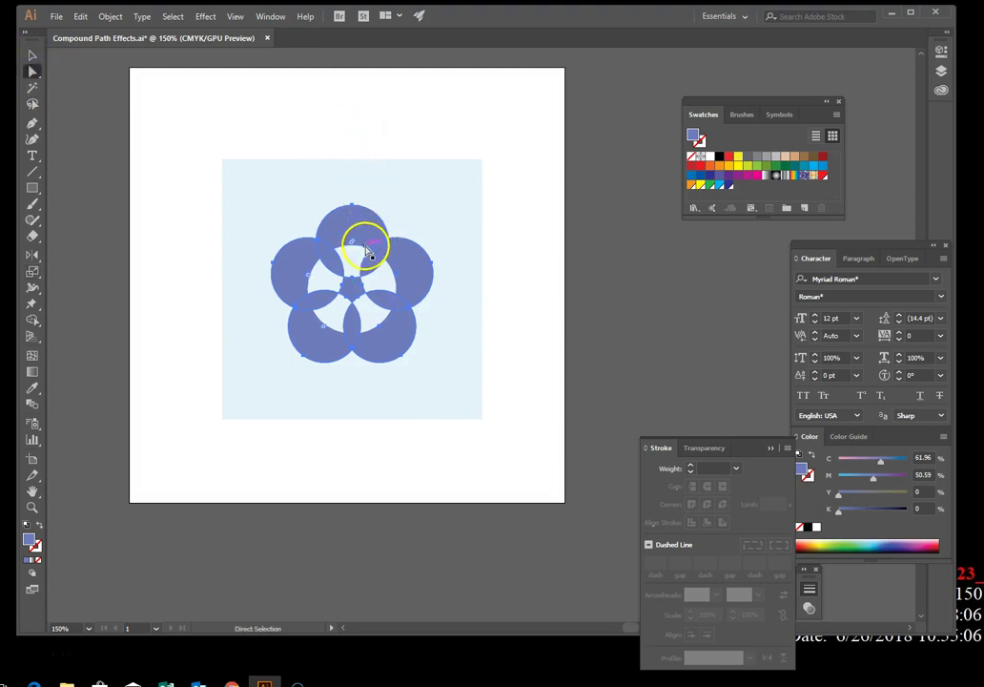
left_click_drag(367, 248, 344, 249)
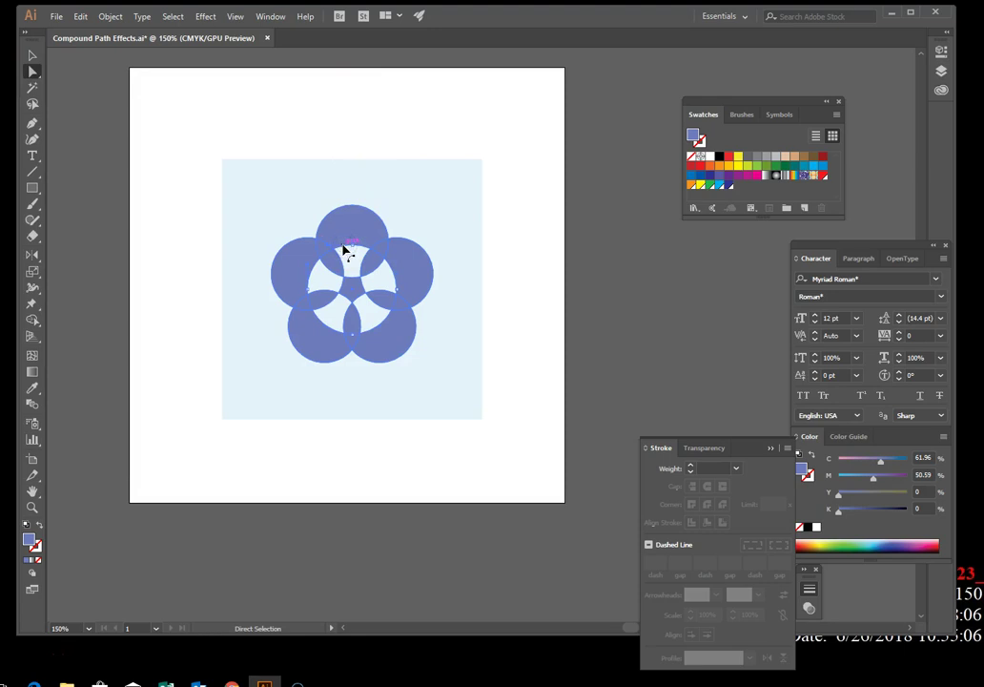
left_click_drag(345, 250, 353, 293)
left_click(549, 223)
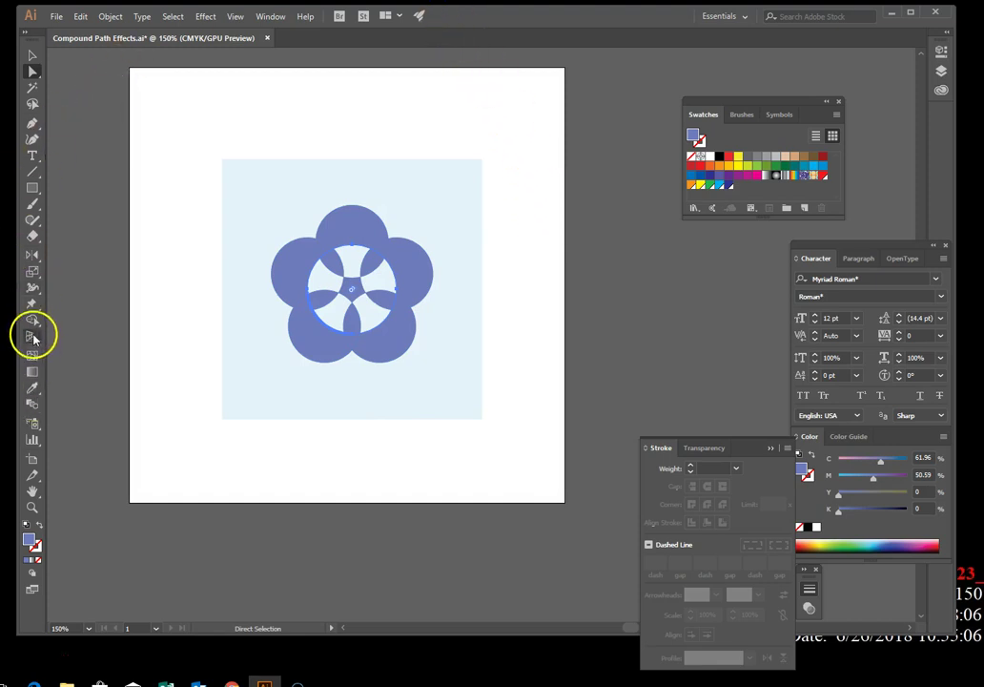
double_click(32, 272)
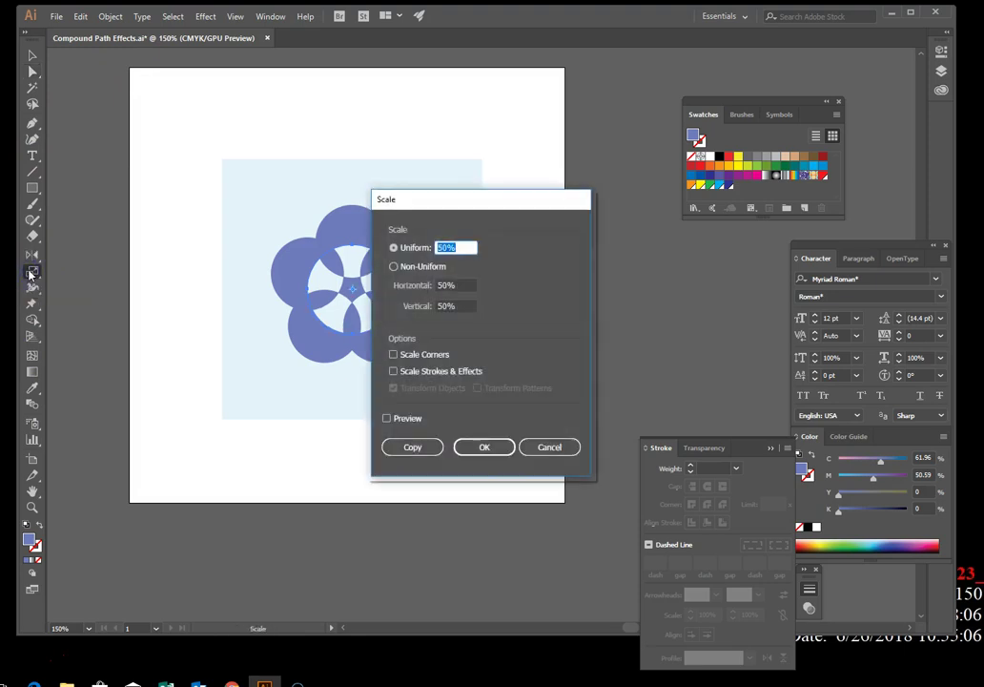
left_click(466, 249)
left_click(414, 249)
type("120")
left_click(496, 454)
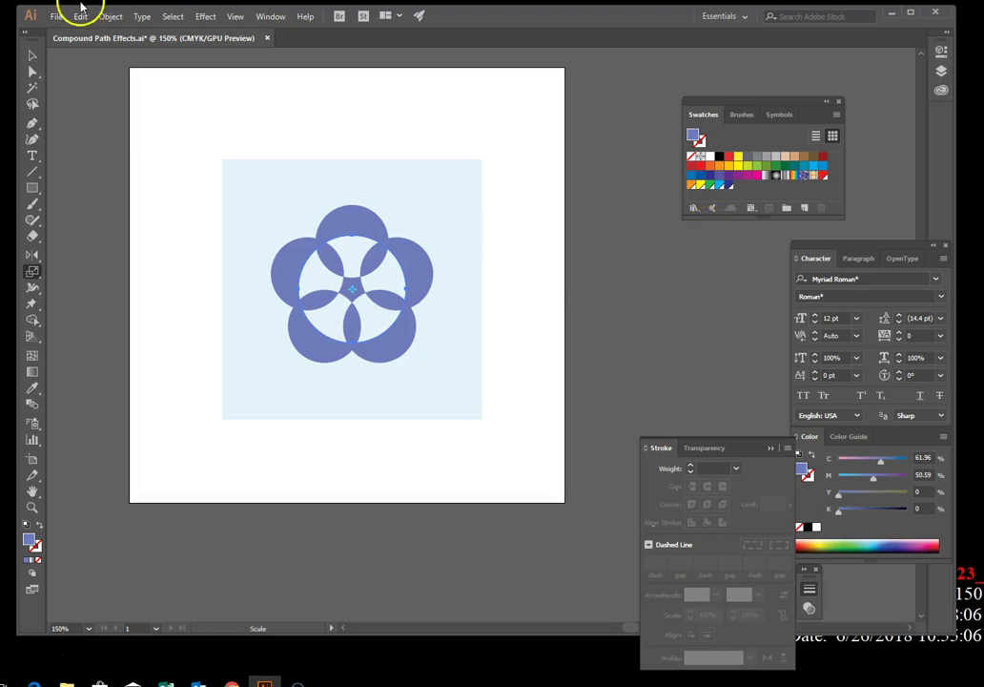
Repeat the central circle's scaling two more times with Transform Again, and deselect the artwork.
left_click(111, 18)
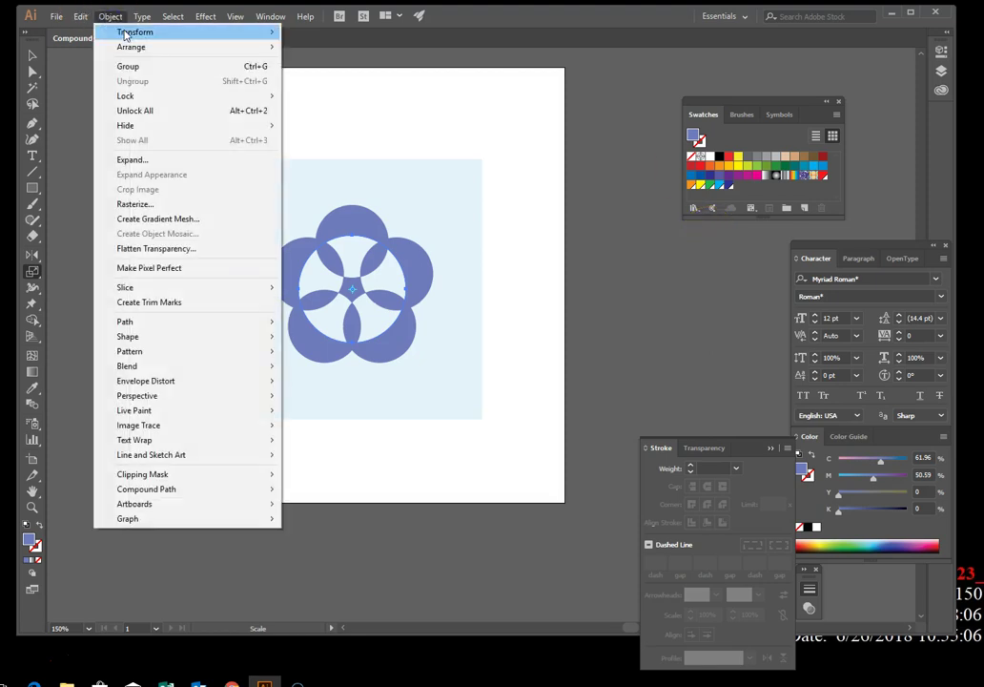
left_click(167, 33)
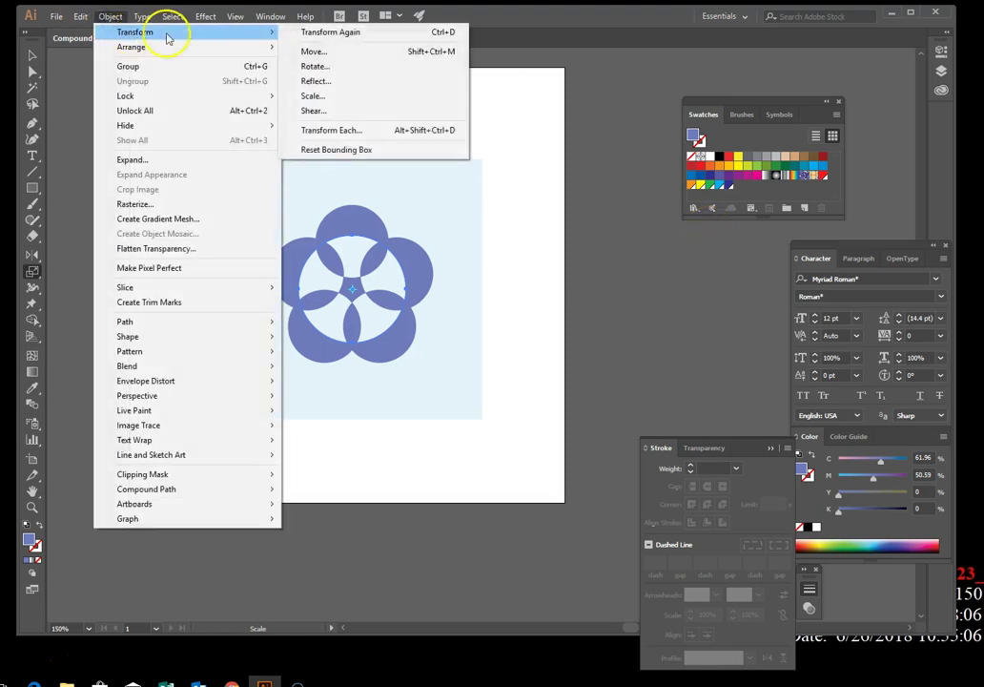
left_click(315, 34)
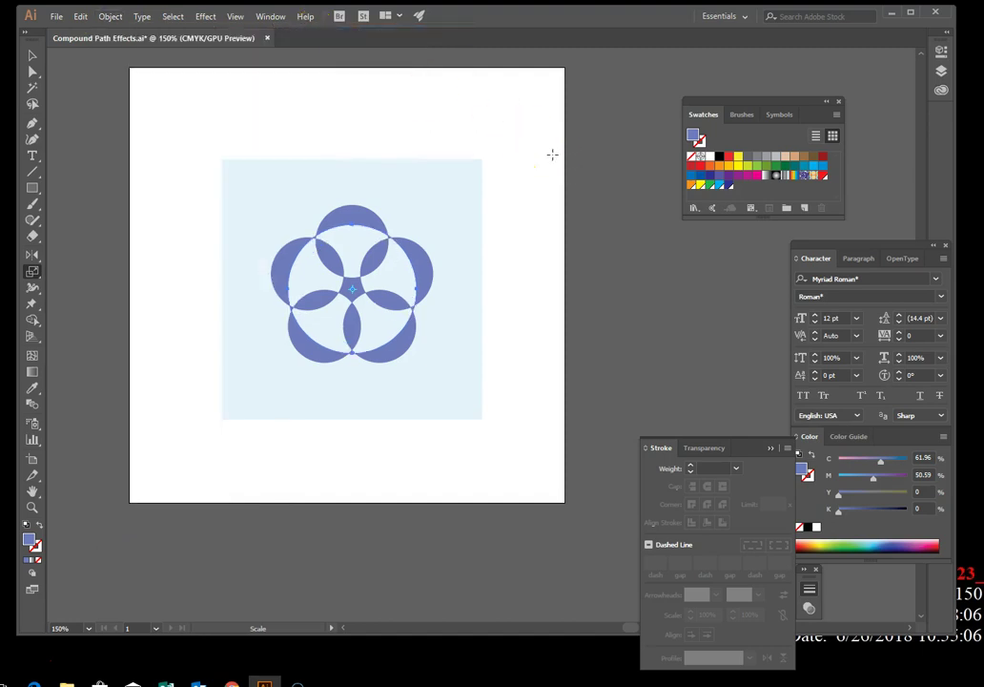
key("ctrl+d")
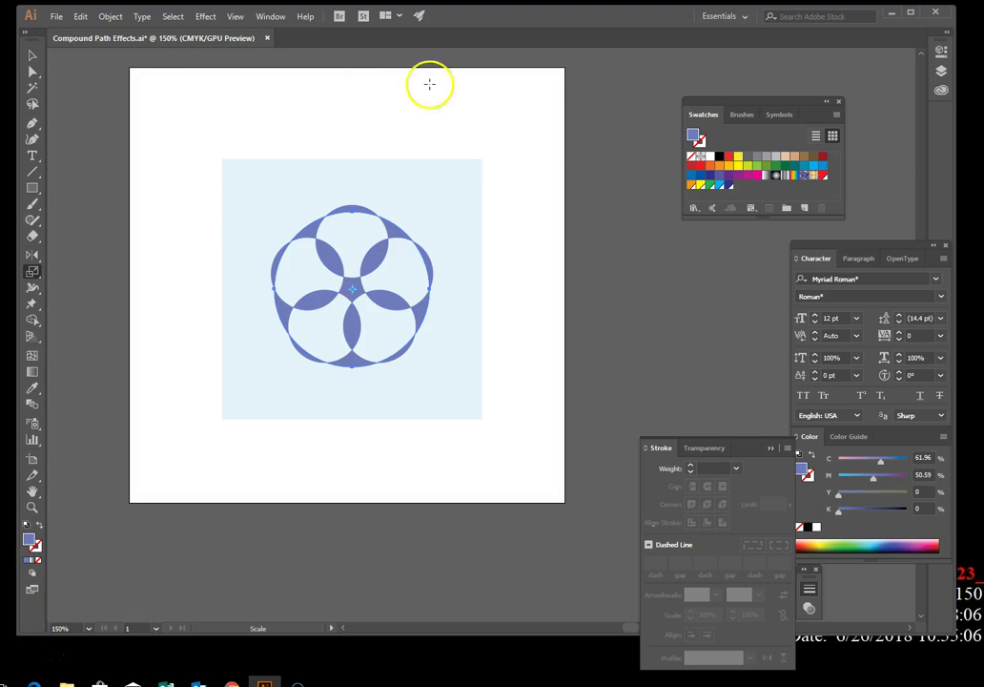
left_click(32, 73)
left_click(32, 54)
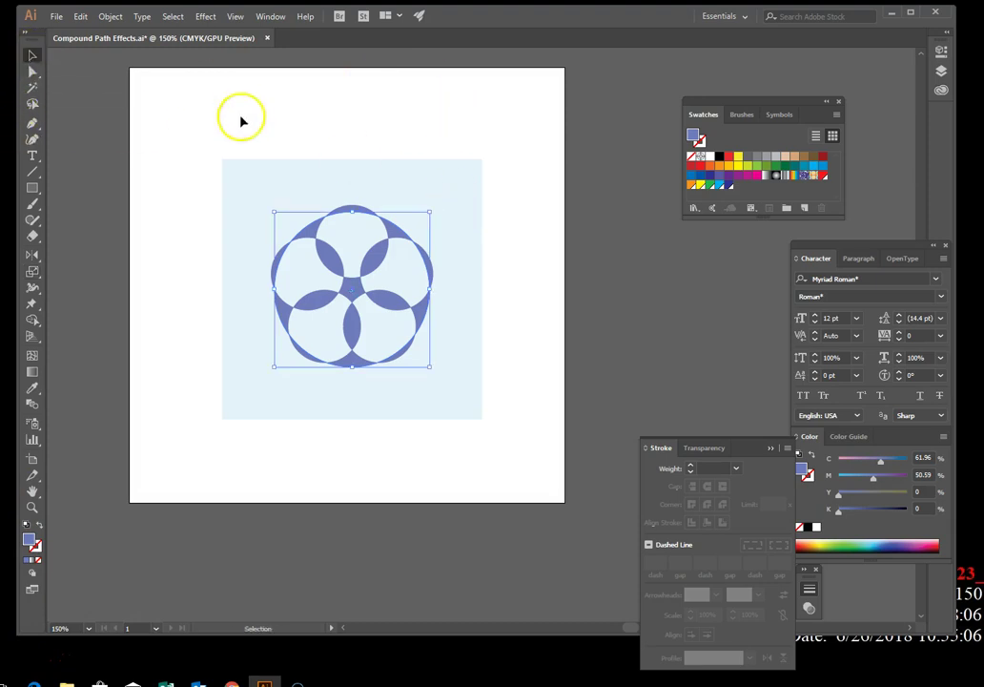
left_click(83, 120)
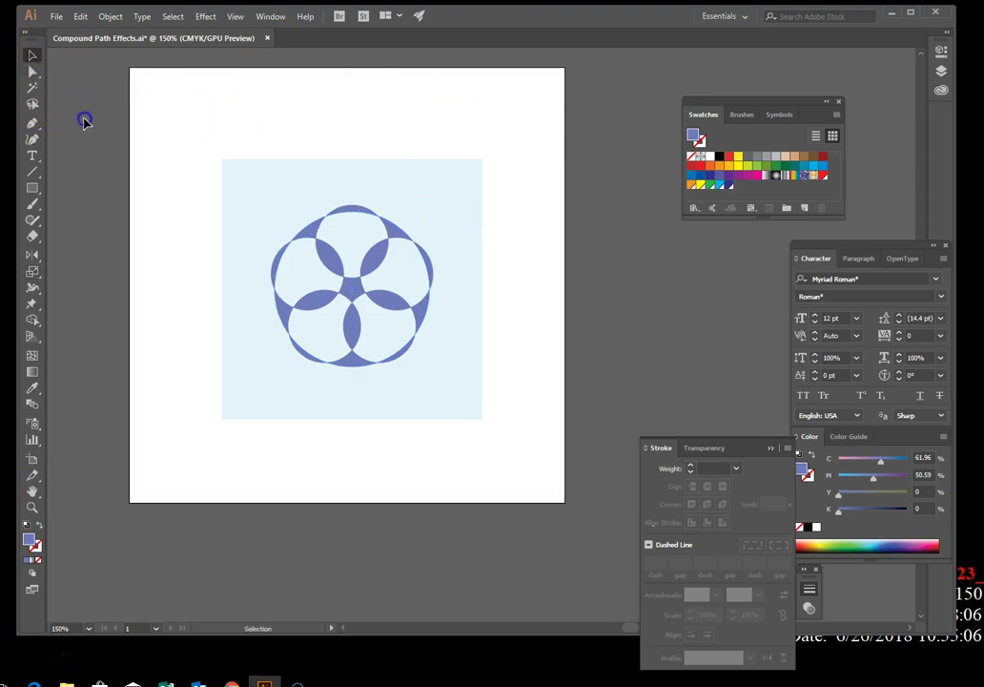
Save the changes to Compound Path Effects and close the document.
left_click(56, 17)
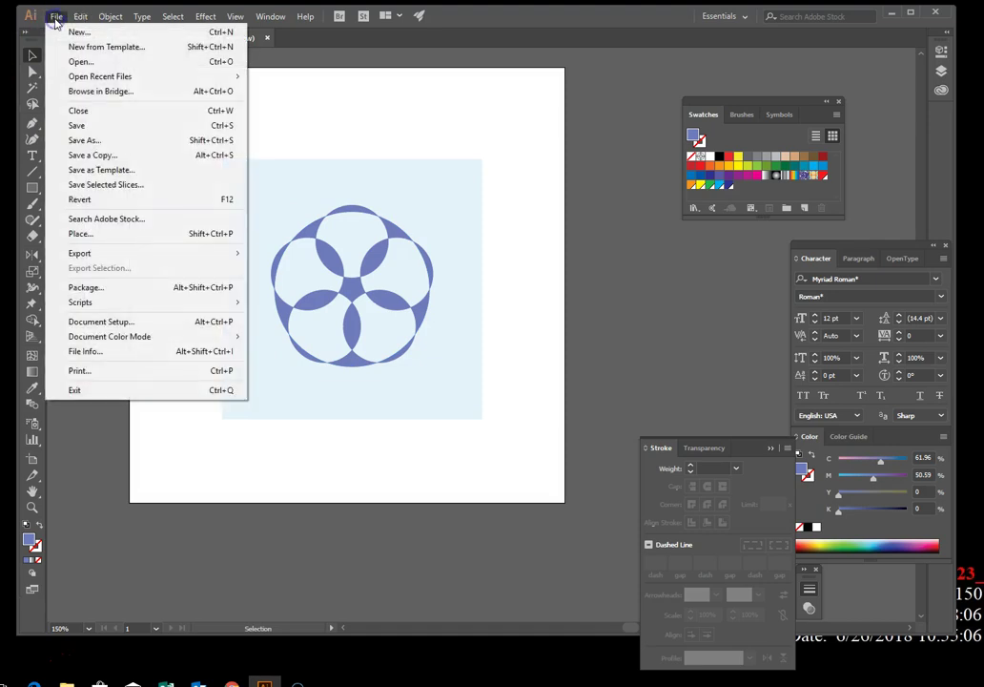
left_click(129, 133)
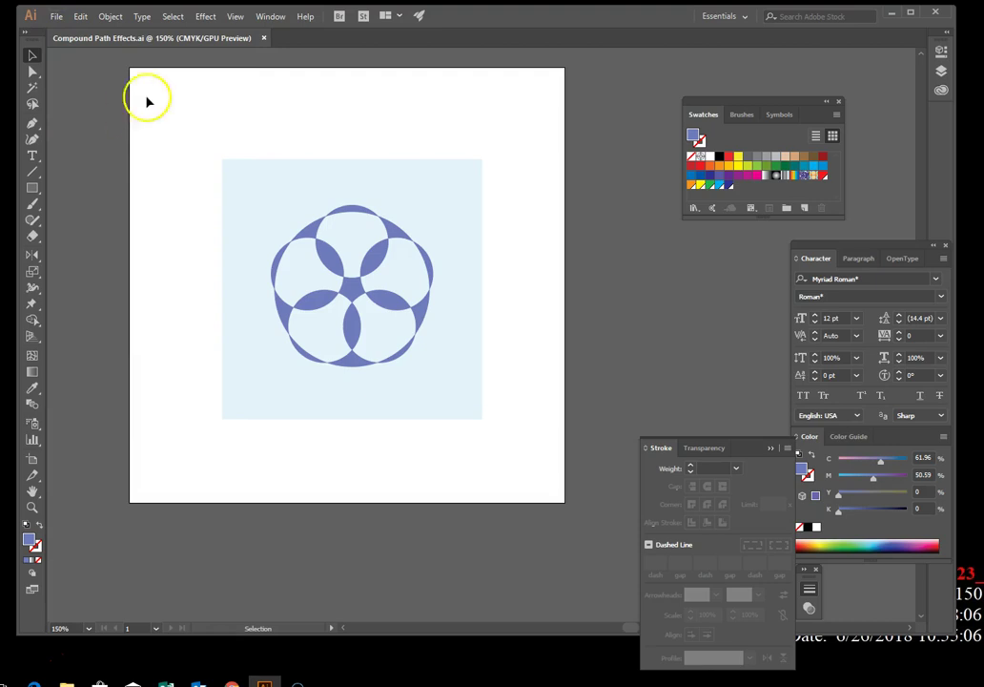
left_click(264, 38)
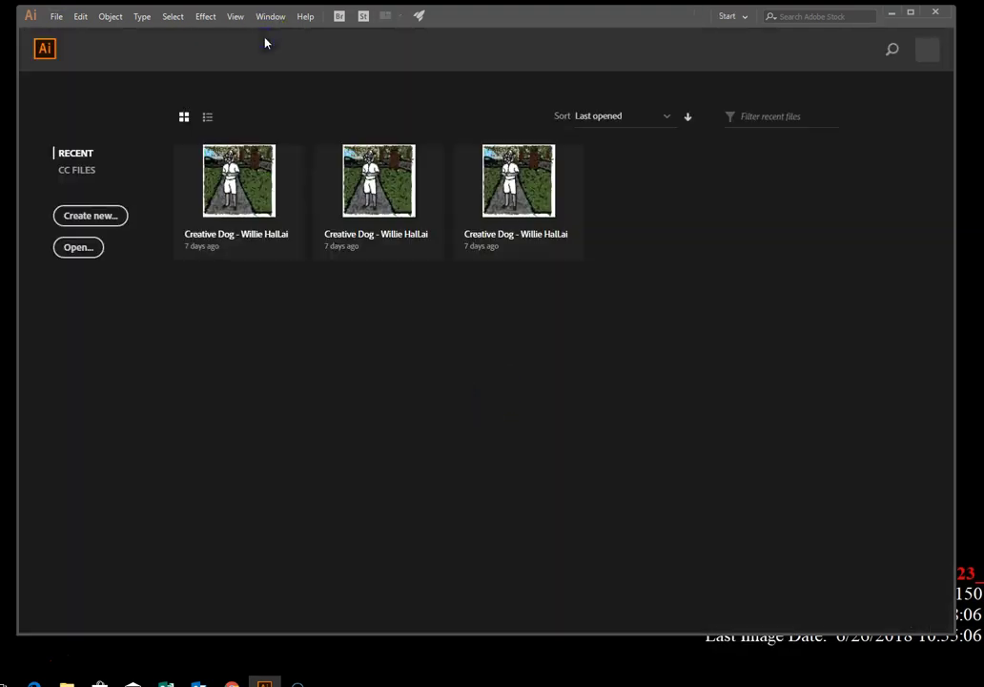
Switch to Chrome, download AI 4-09.ai from the Adobe Illustrator Lesson 4 page, and open it in Illustrator.
left_click(232, 683)
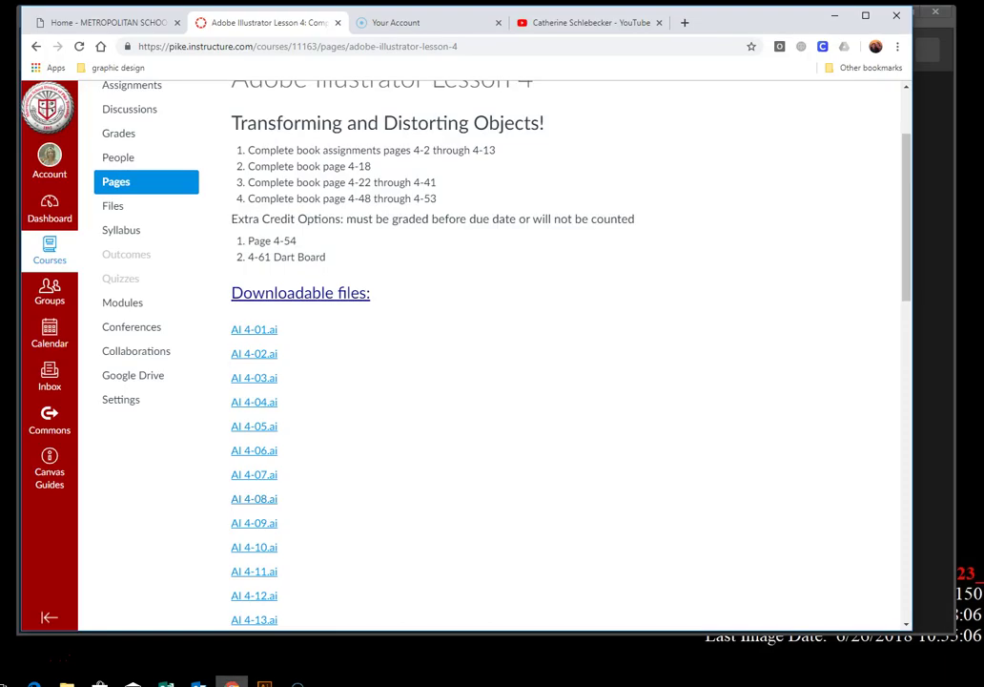
left_click(435, 179)
left_click(437, 181)
left_click(434, 183)
left_click(255, 525)
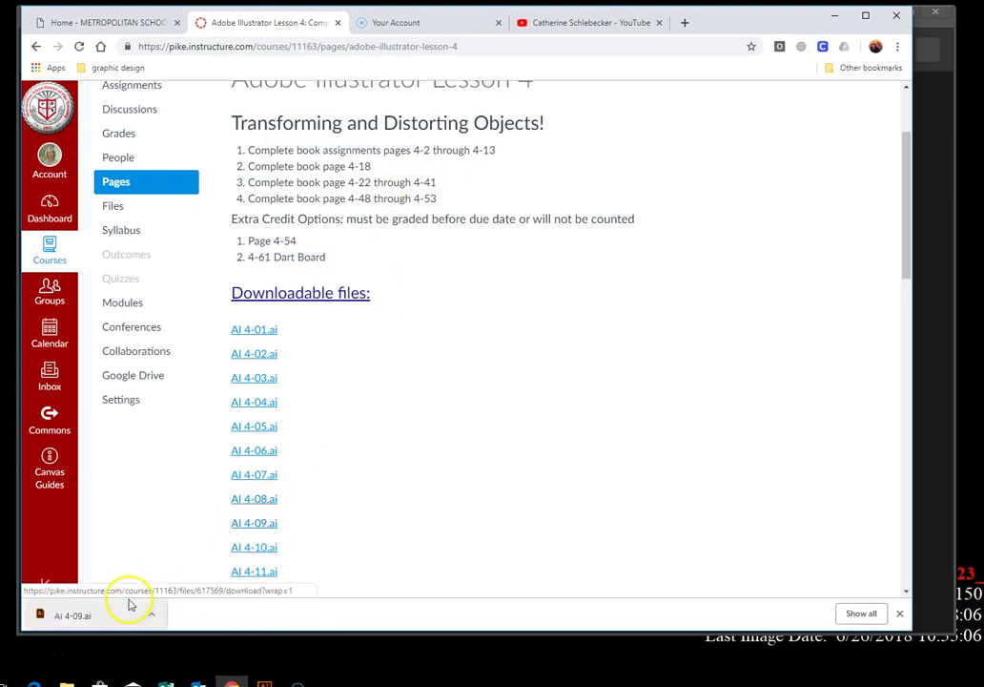
left_click(160, 615)
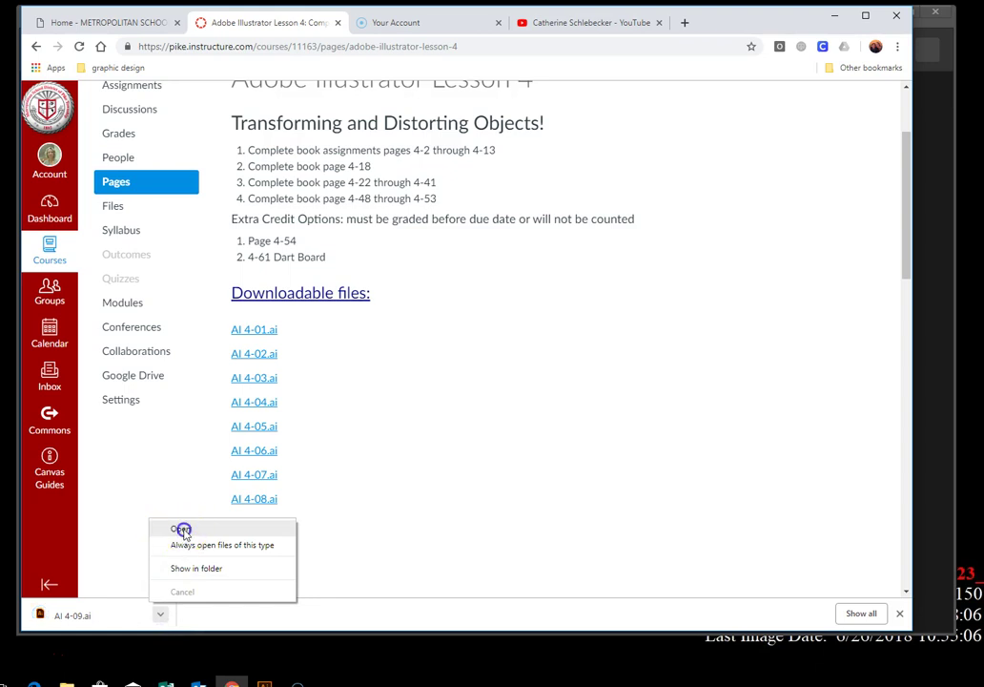
left_click(184, 527)
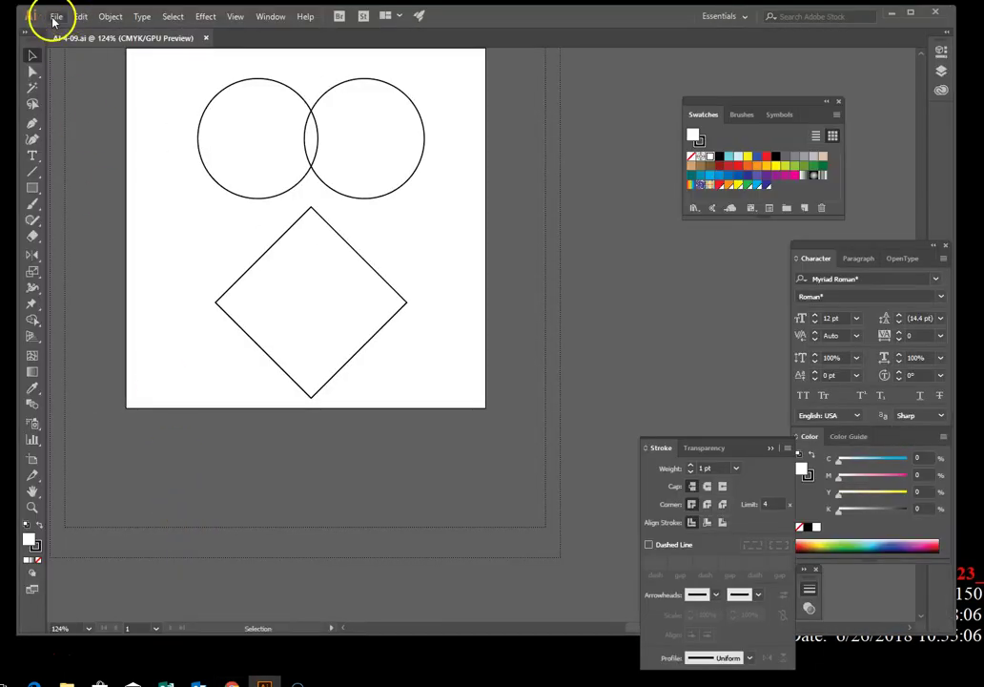
Save the opened AI 4-09 document under the new name Heart parts.
left_click(57, 17)
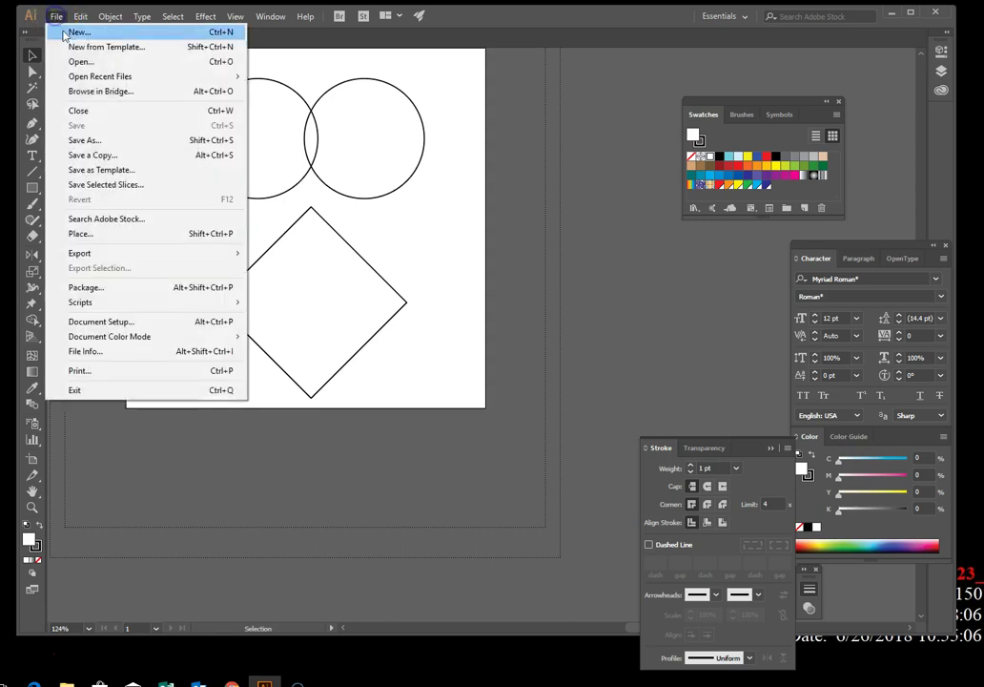
left_click(108, 139)
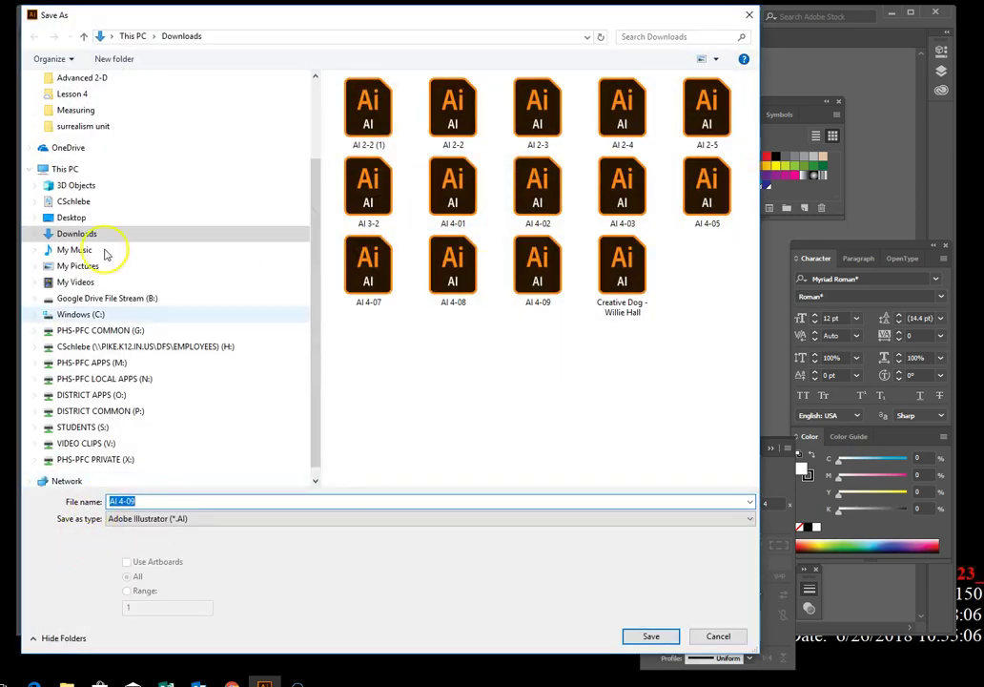
key("Escape")
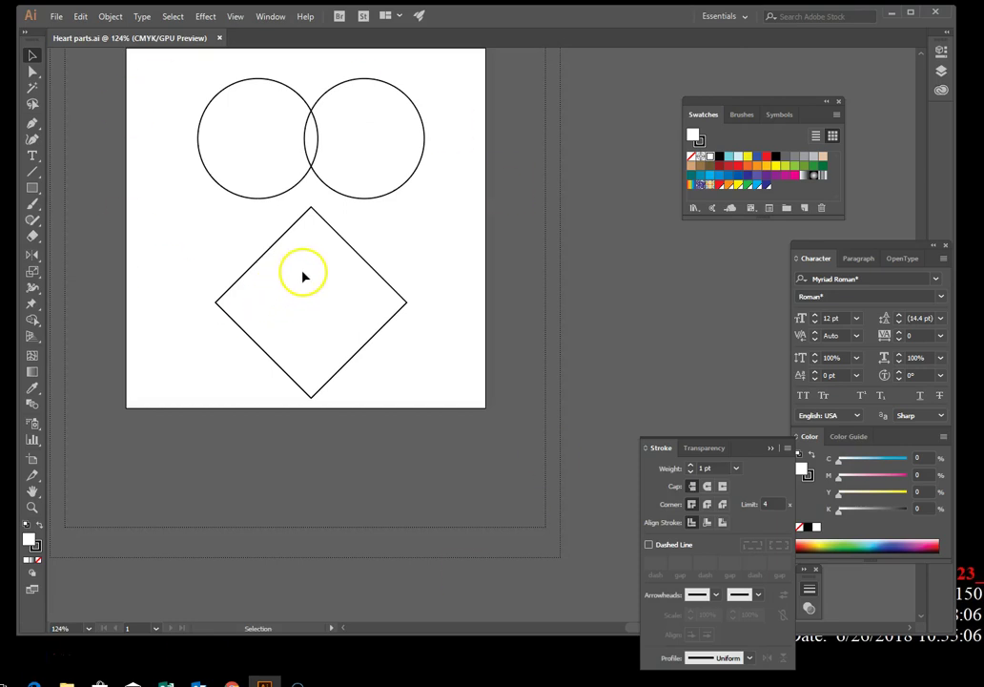
Select the two overlapping circles and unite them into a compound shape with the Pathfinder Unite shape mode.
double_click(33, 492)
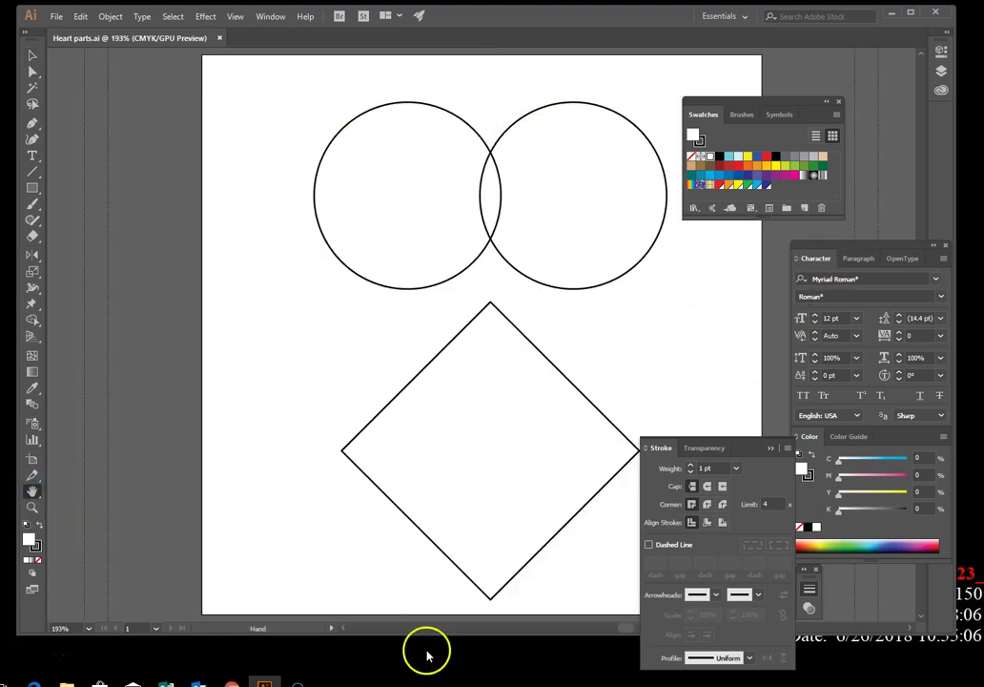
left_click_drag(626, 629, 633, 632)
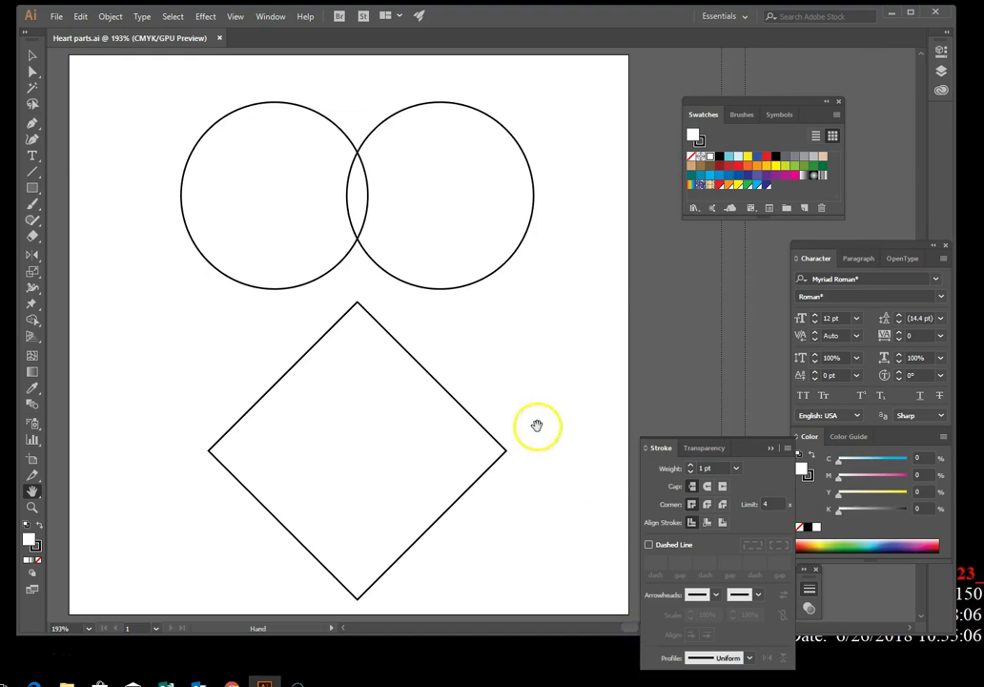
left_click(32, 55)
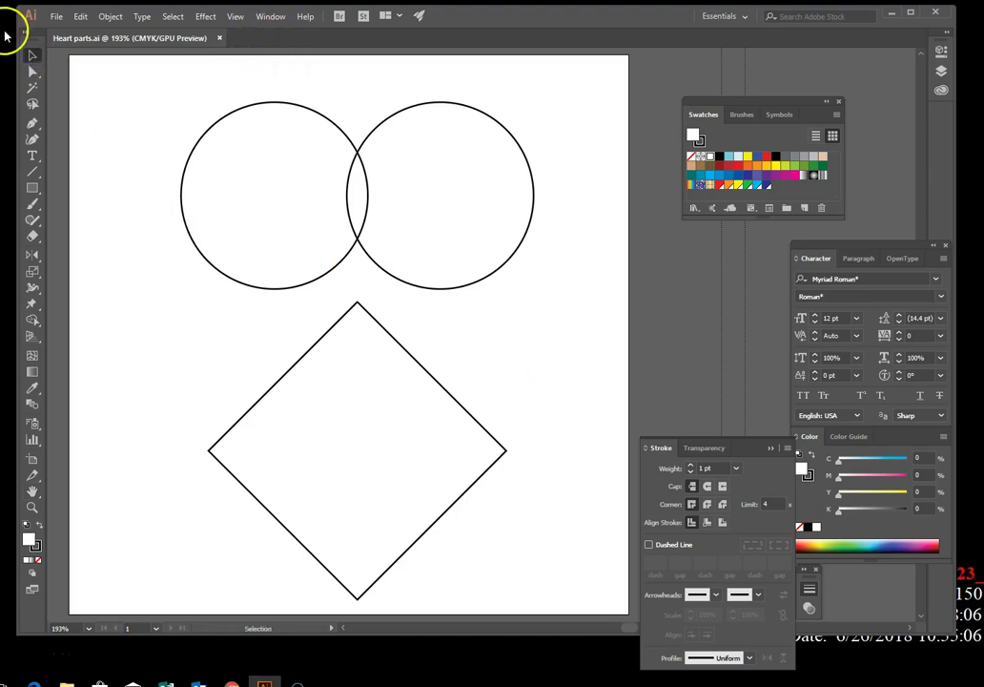
left_click_drag(147, 71, 607, 301)
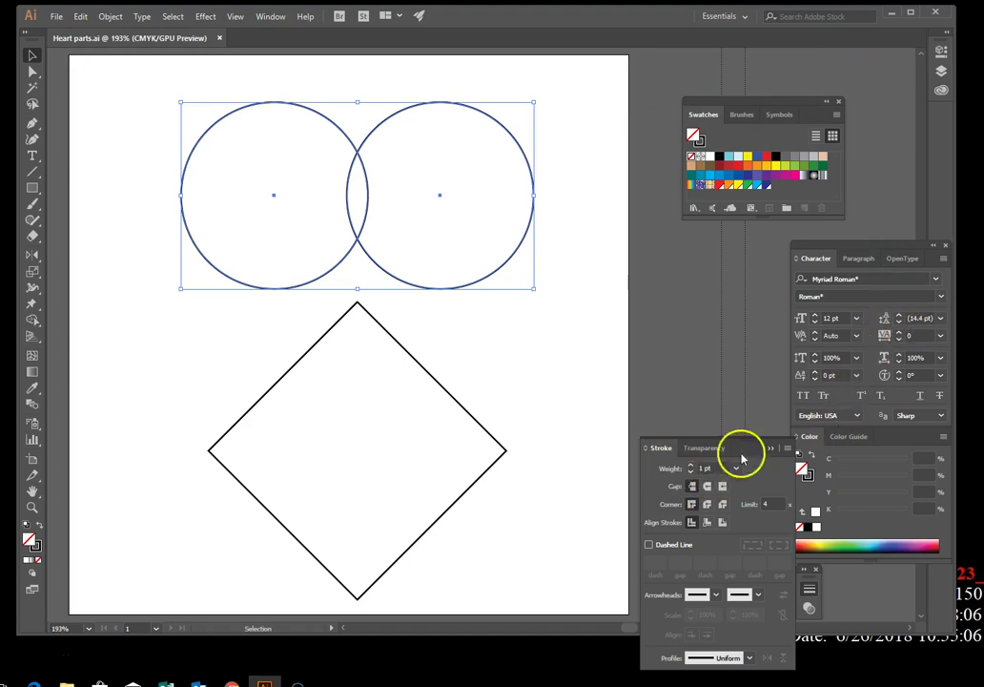
left_click(267, 19)
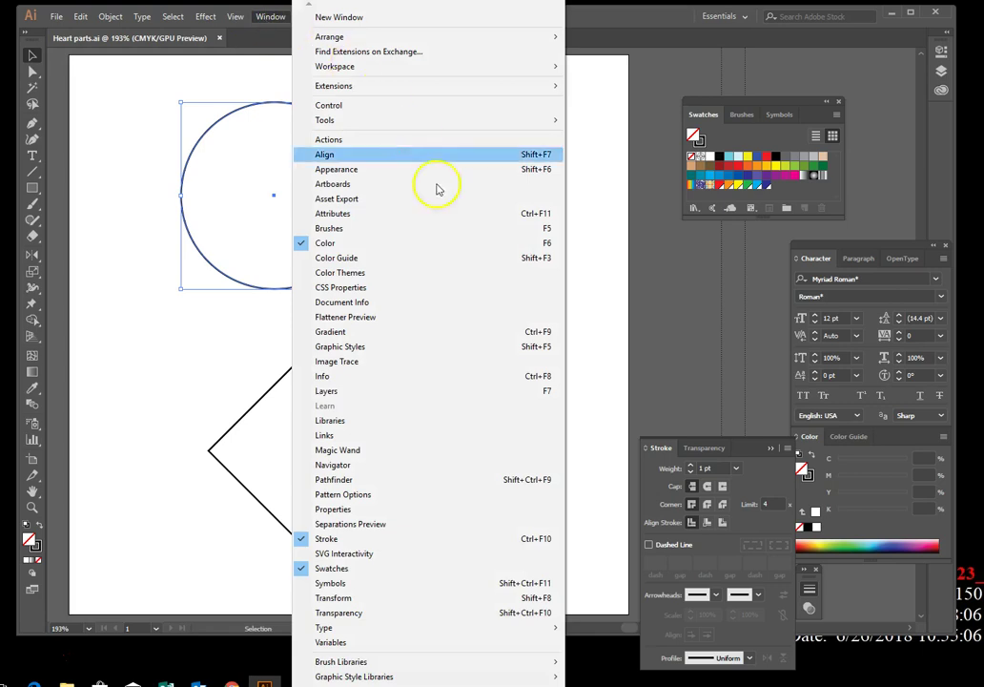
left_click(408, 483)
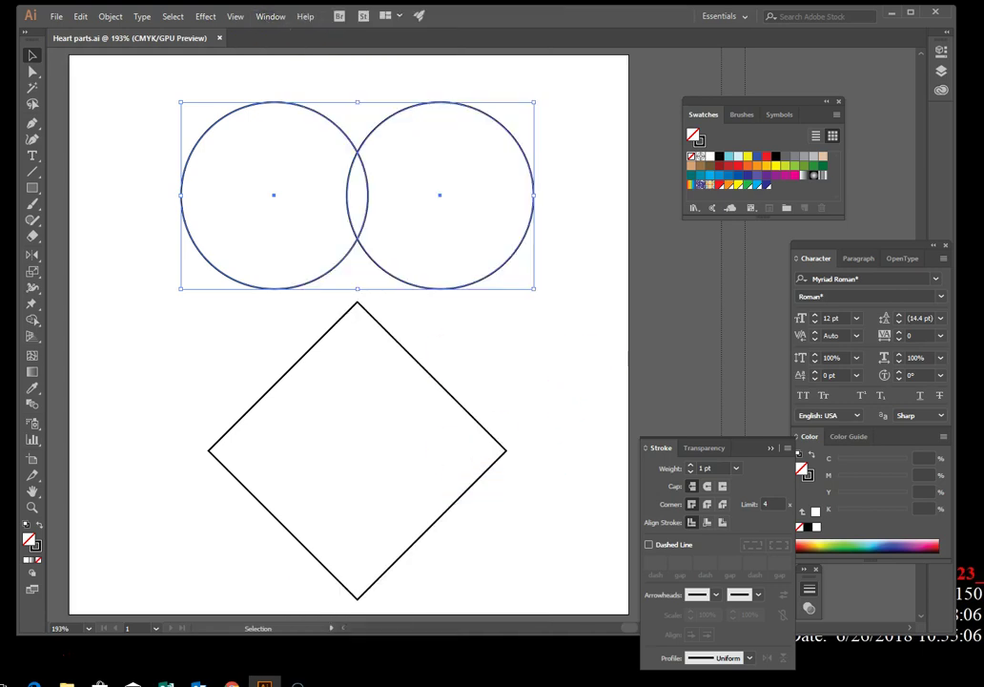
left_click_drag(136, 158, 654, 240)
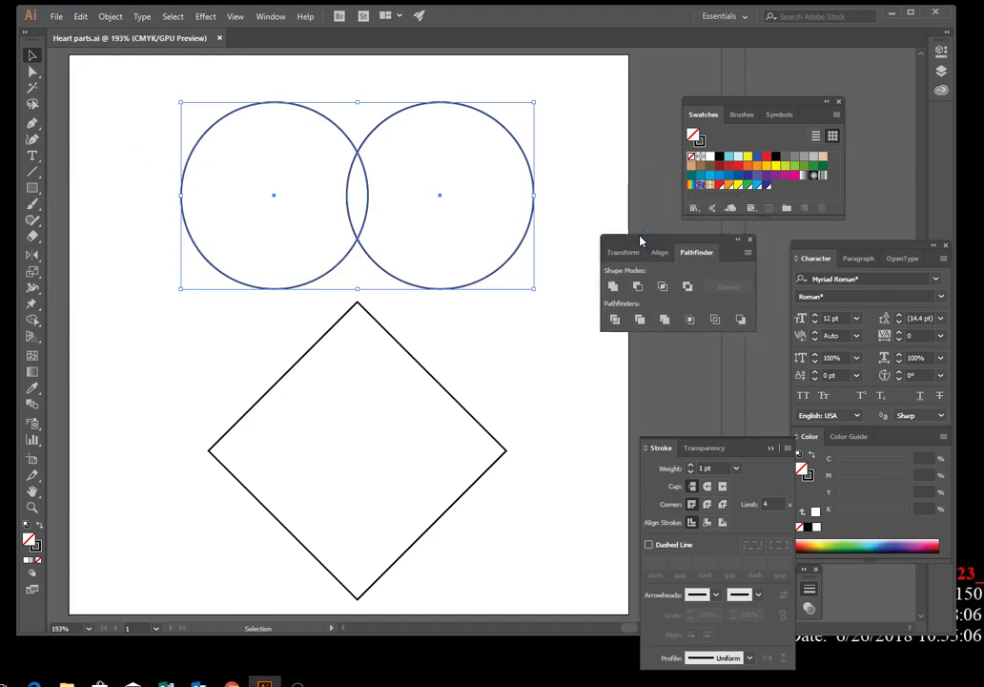
left_click(614, 288)
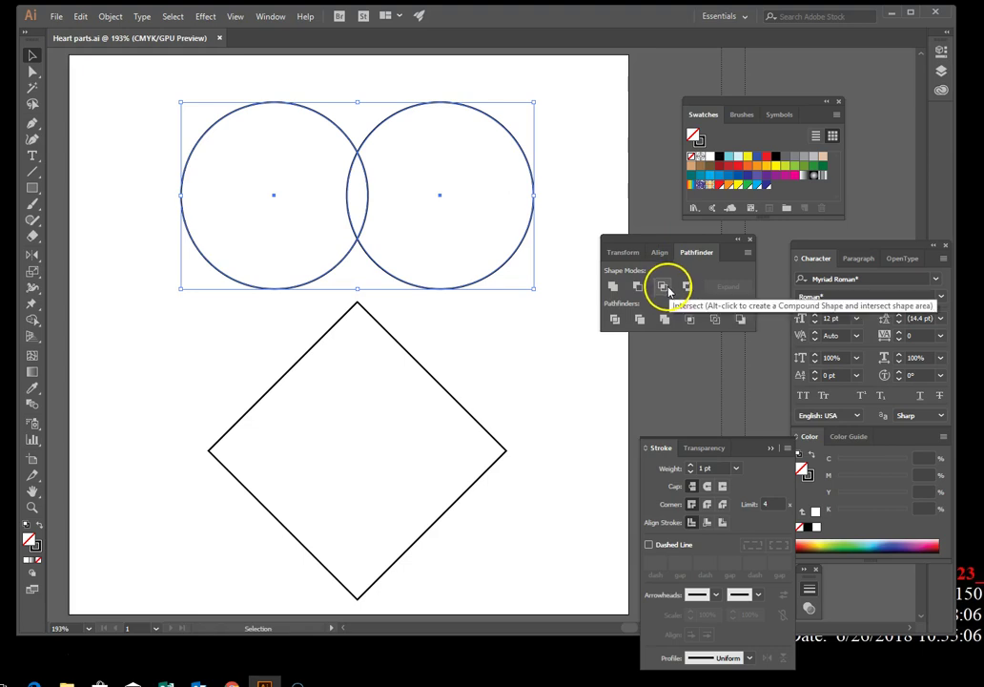
left_click(613, 289, "alt")
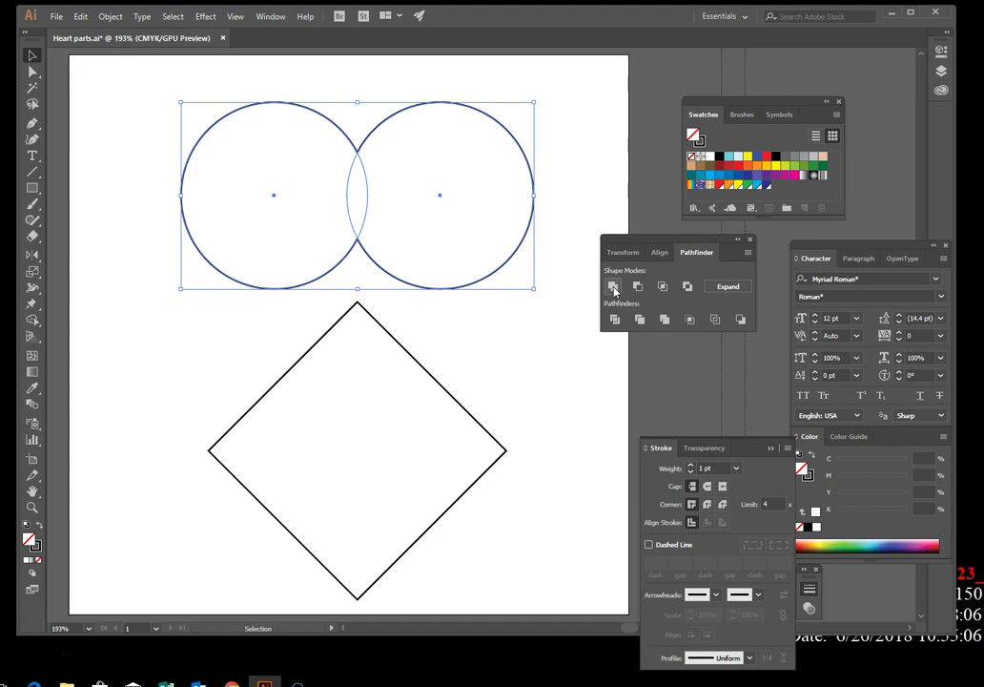
left_click(613, 288)
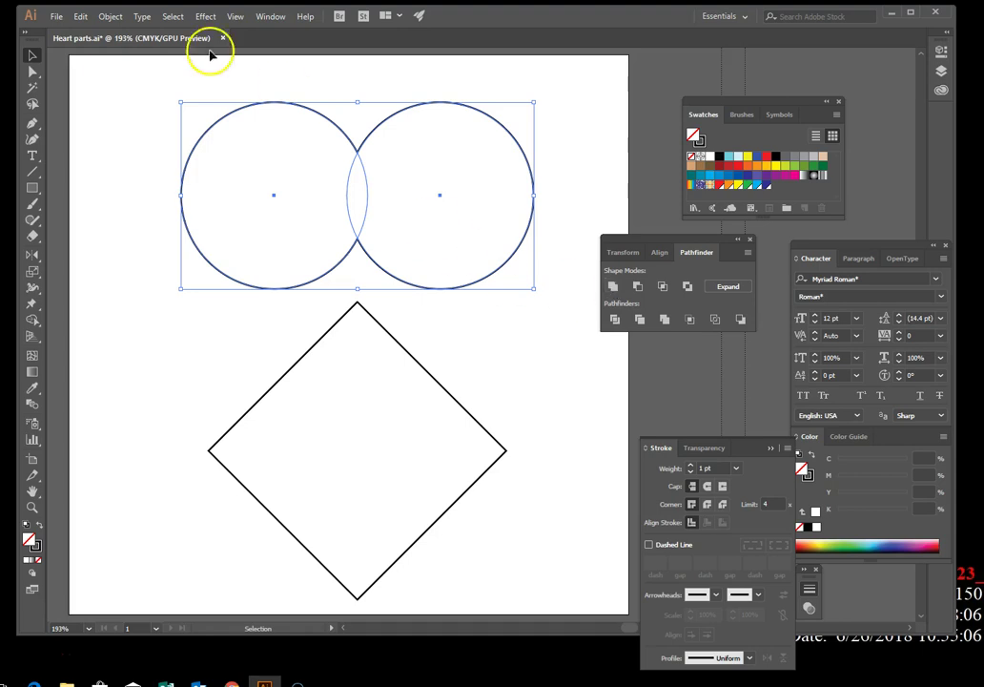
Move the diamond straight up over the united circles until its side corners meet the circles' outer edges.
left_click(265, 400)
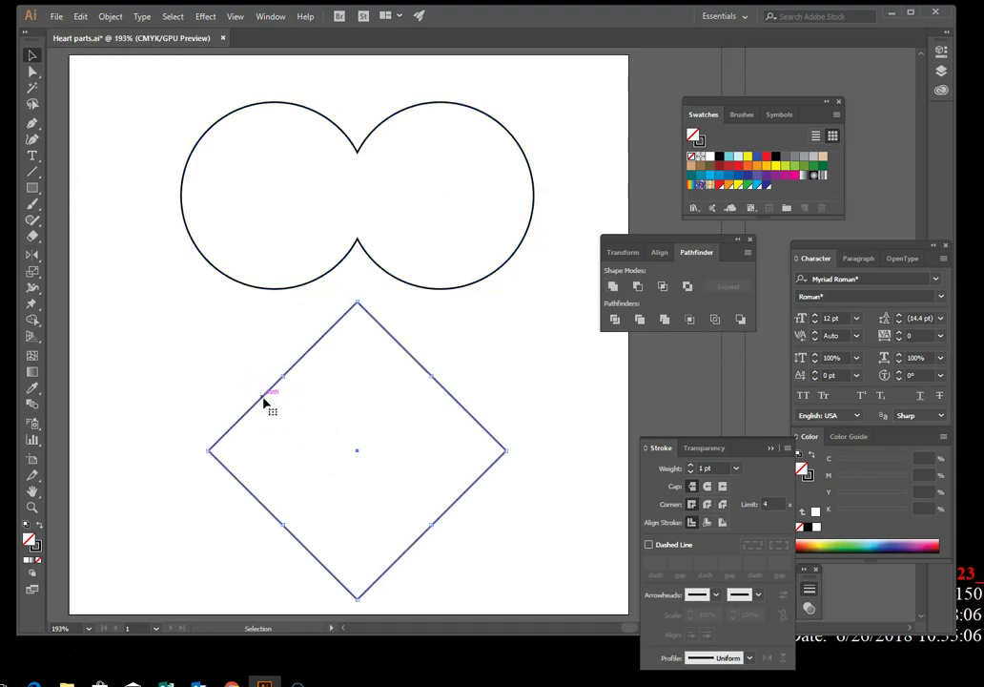
left_click_drag(265, 402, 261, 210)
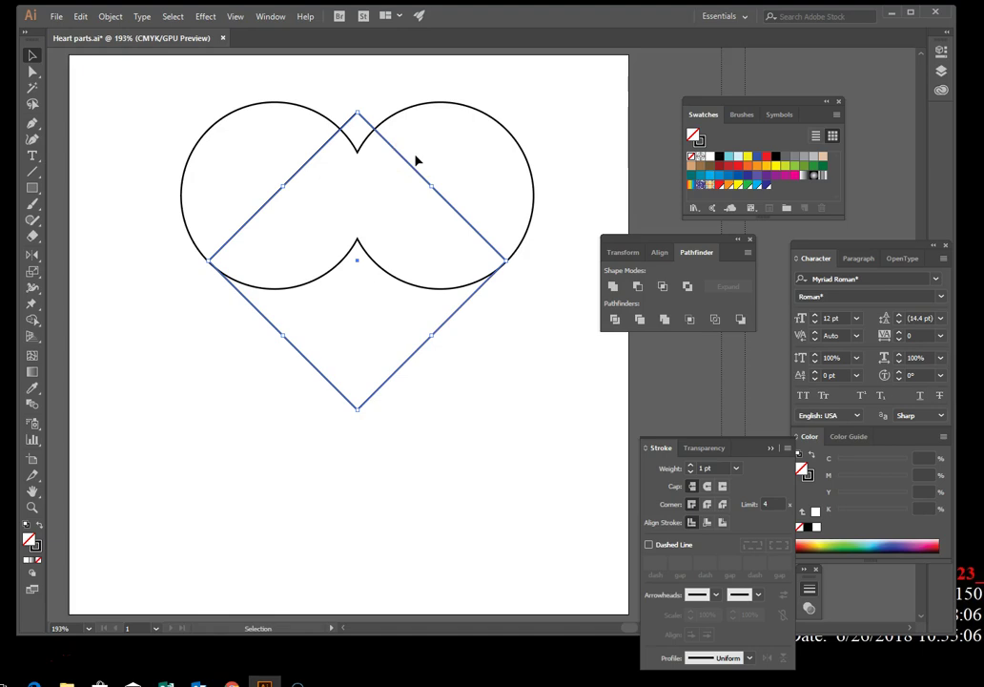
Remove the diamond's top corner with the Delete Anchor Point tool so it becomes a downward-pointing triangle.
left_click(34, 125)
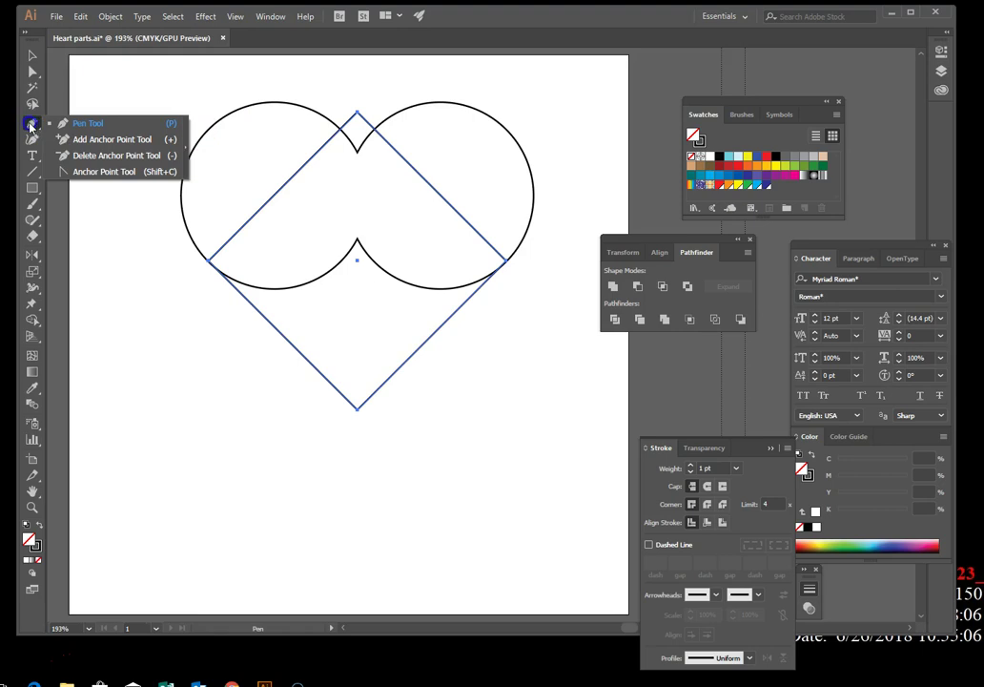
left_click_drag(31, 125, 107, 153)
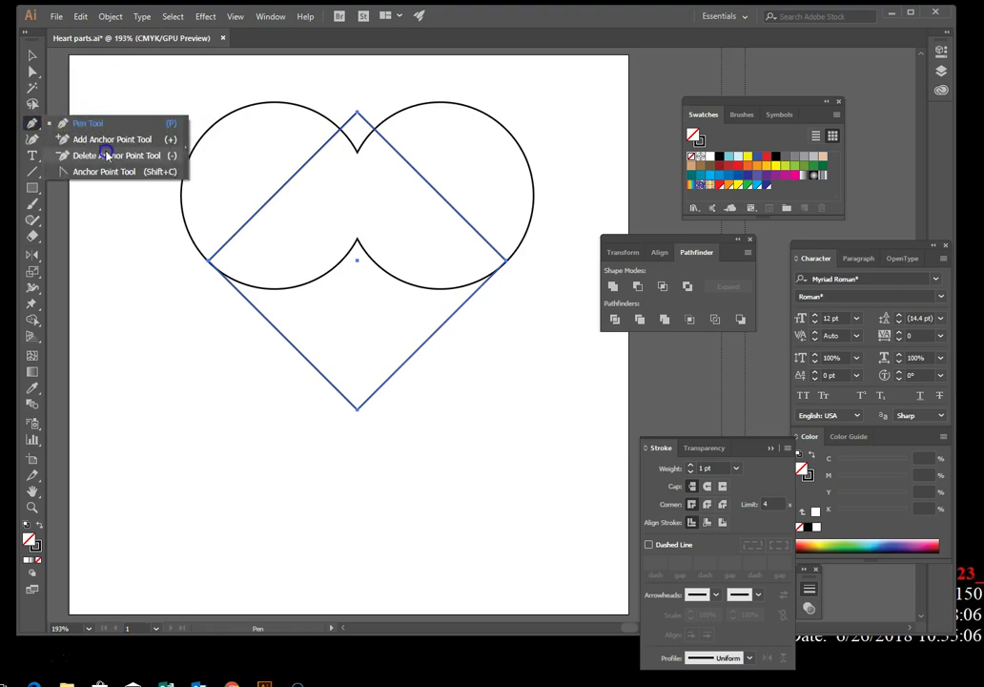
left_click(107, 153)
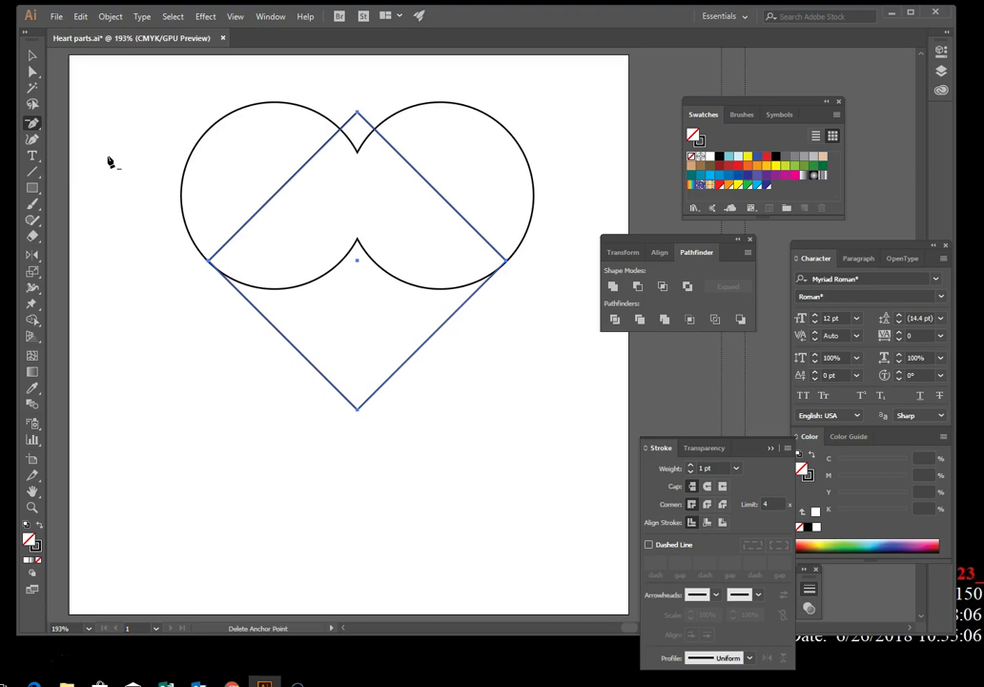
left_click(357, 114)
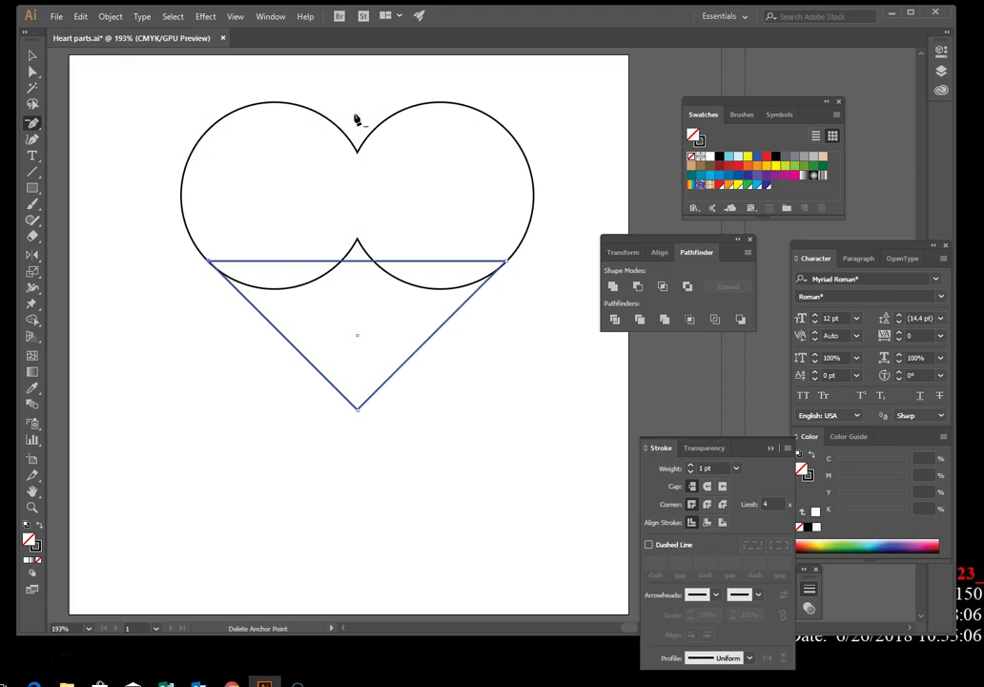
Select all objects and unite the triangle with the circles using the Pathfinder Unite shape mode.
left_click(172, 16)
left_click(185, 33)
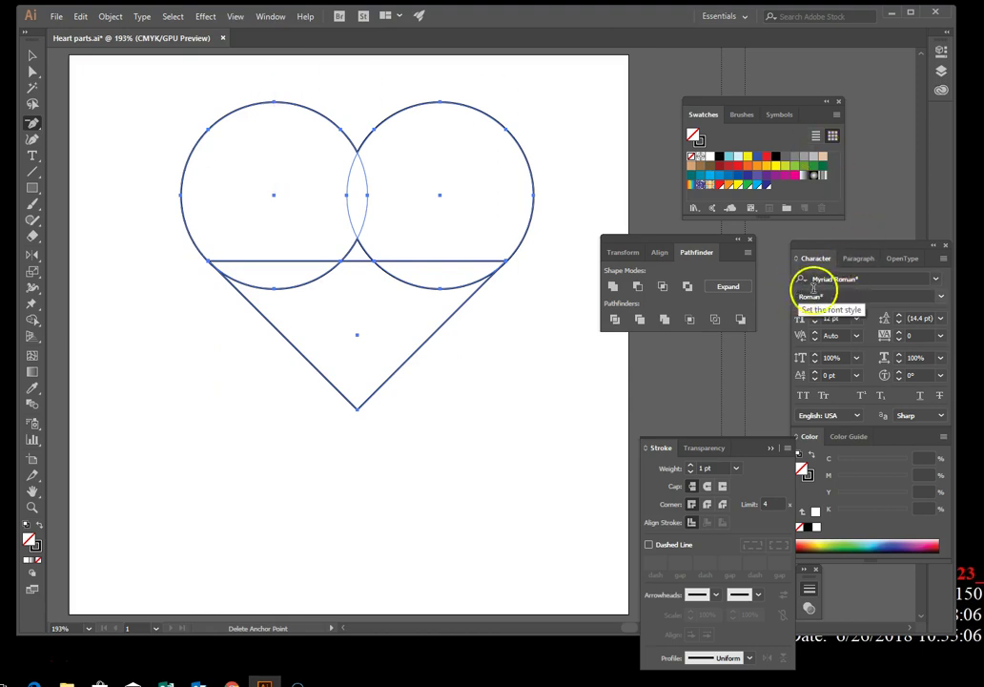
left_click(612, 287)
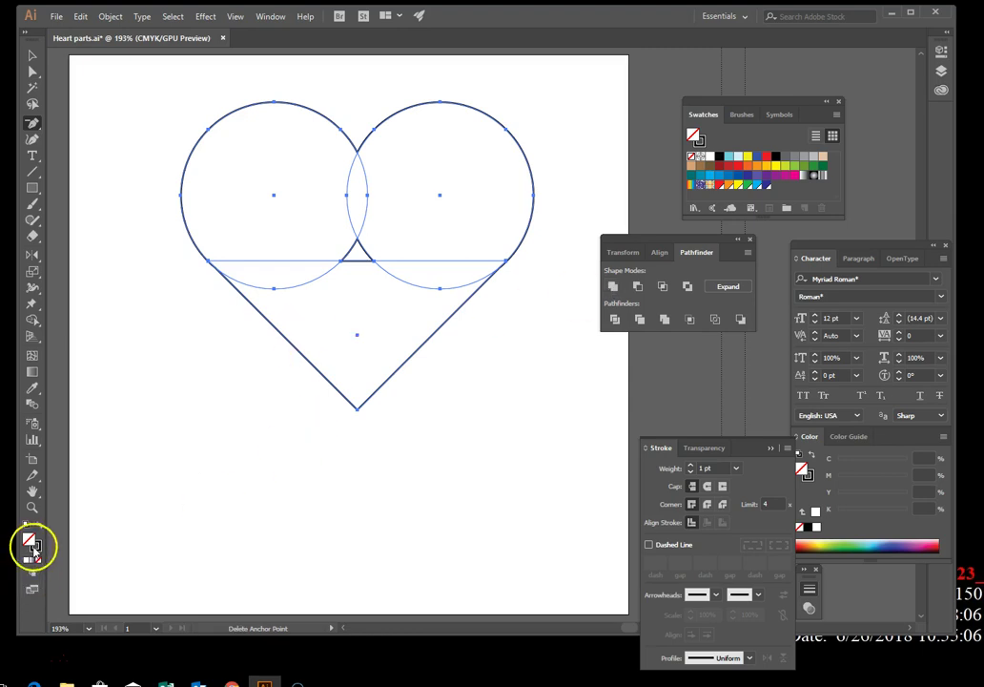
Remove the heart's stroke, fill it with the Red swatch, and deselect it.
left_click(35, 548)
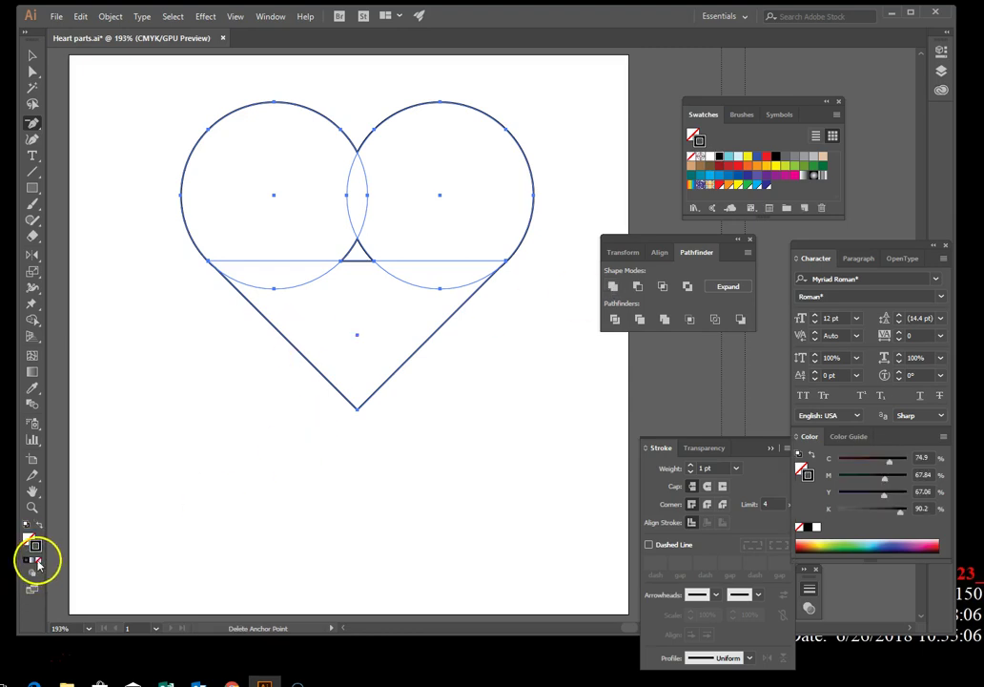
left_click(39, 563)
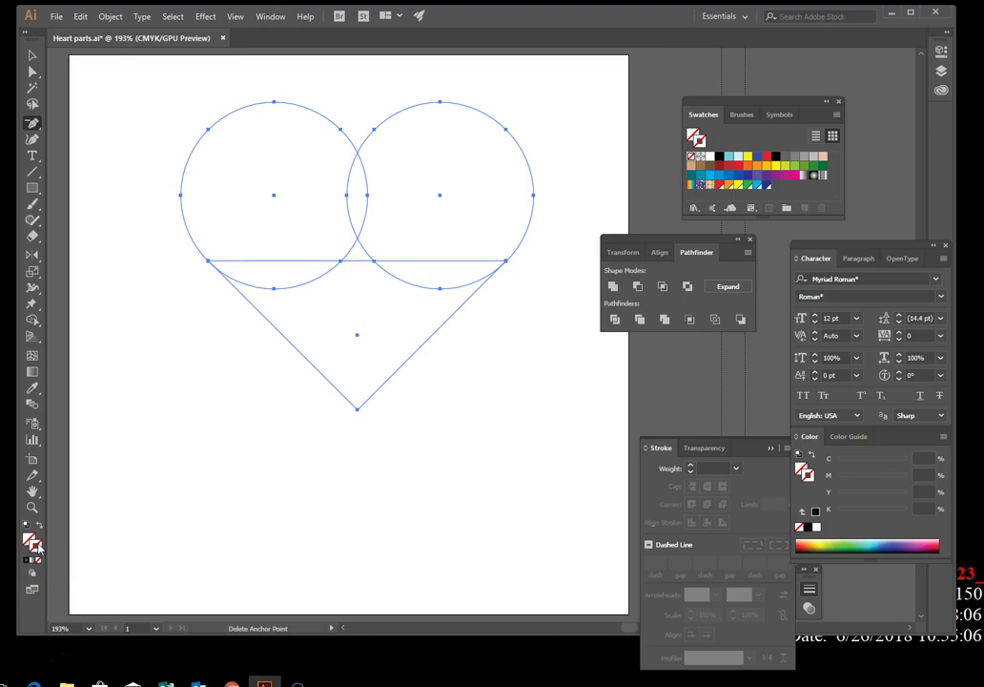
left_click(26, 540)
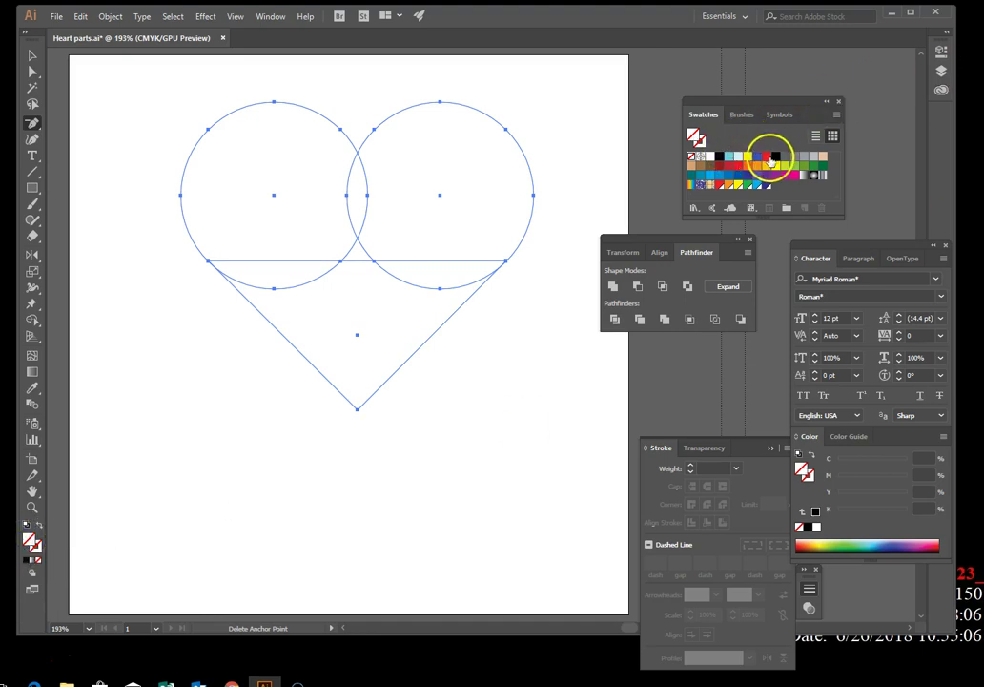
left_click(766, 158)
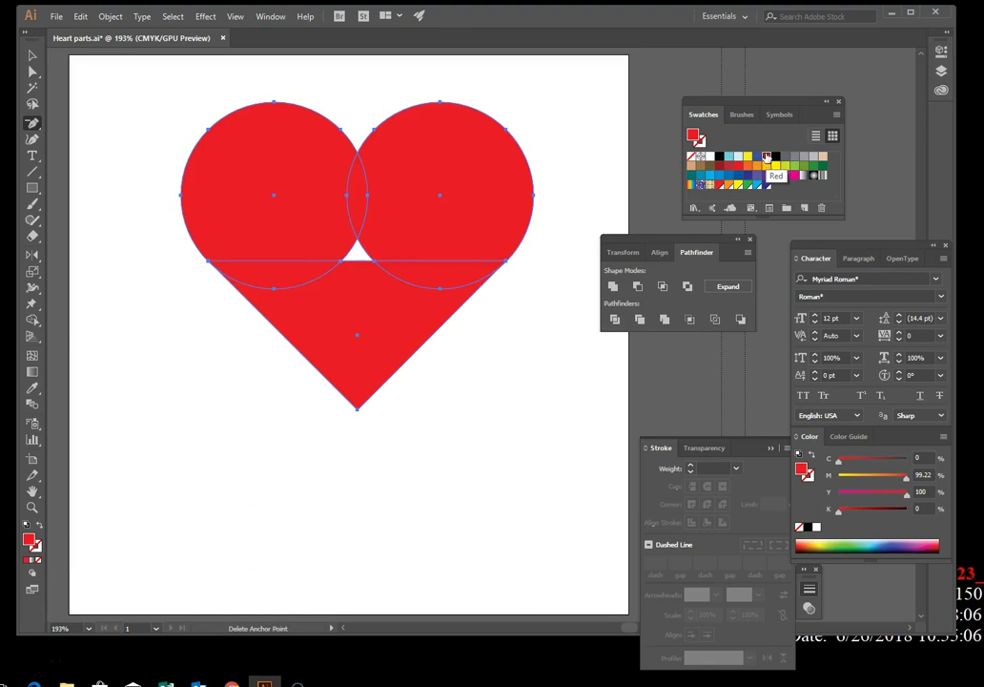
left_click(780, 138)
left_click(33, 187)
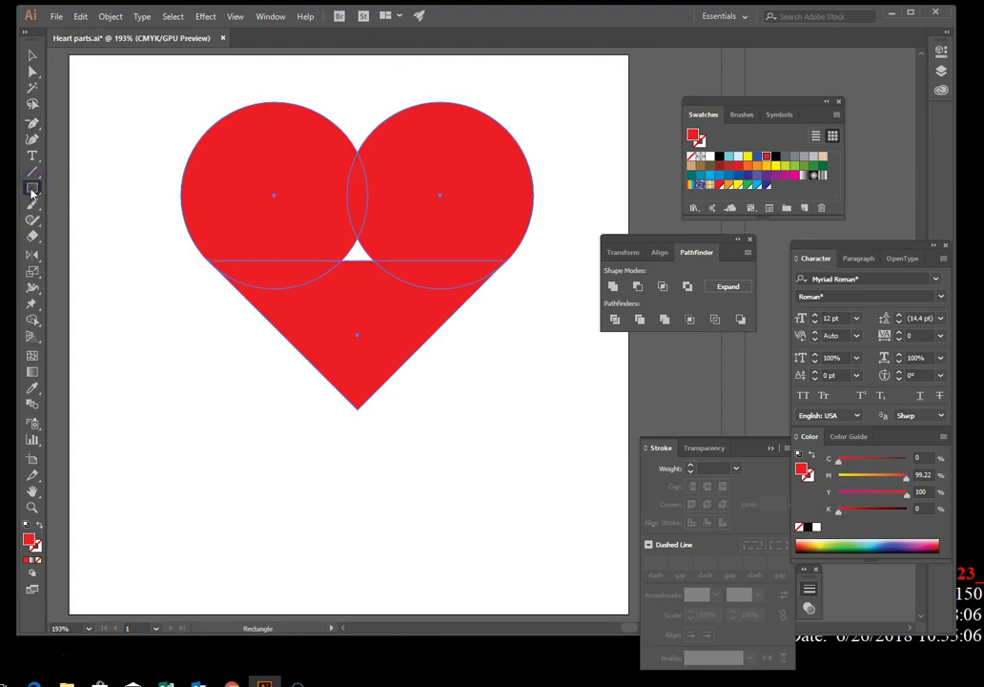
left_click(33, 54)
left_click(115, 73)
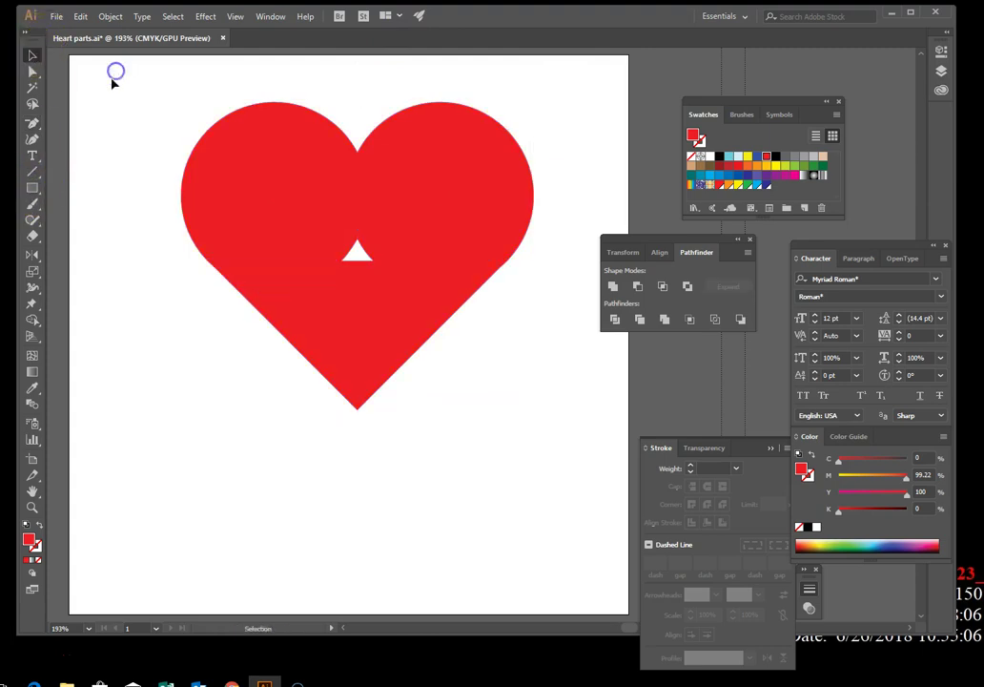
Draw a rectangle covering the small white gap at the heart's center and fill it with the black swatch.
left_click(31, 187)
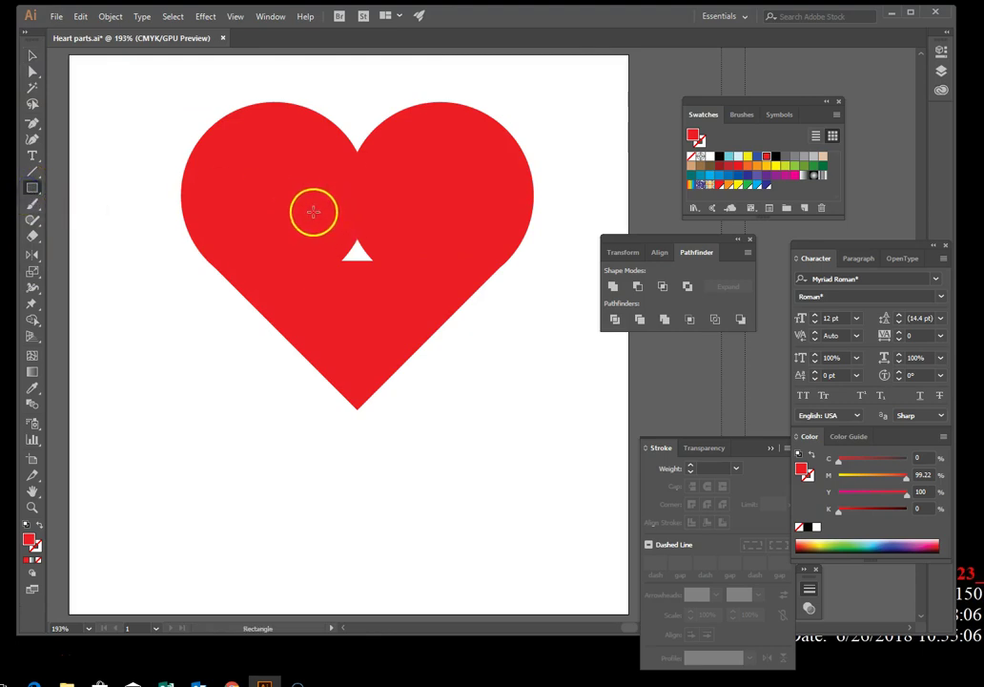
left_click_drag(313, 207, 408, 282)
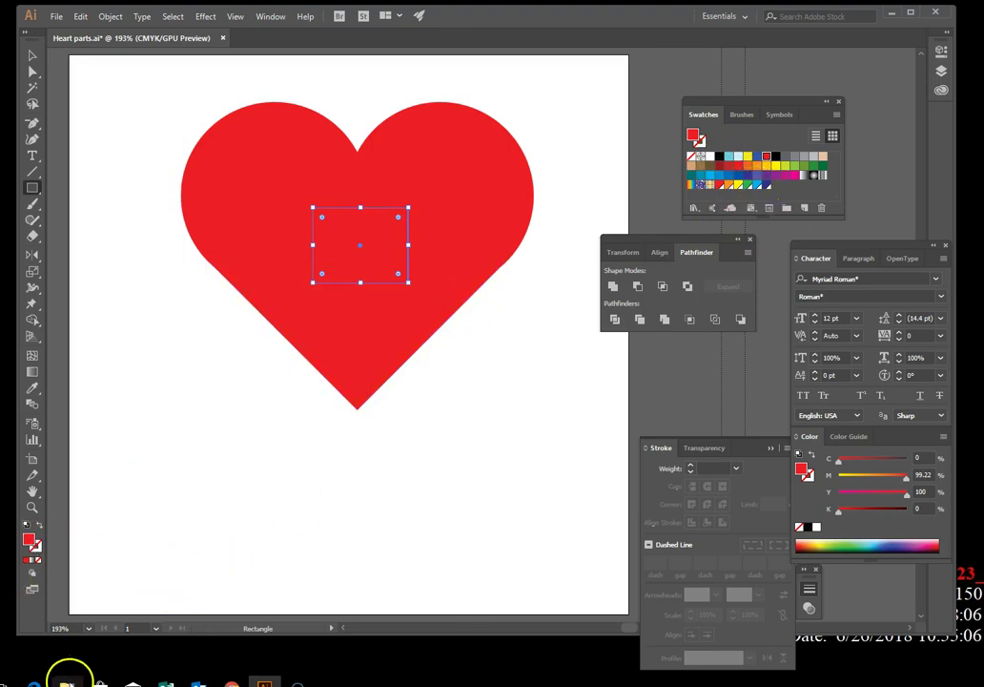
left_click(720, 155)
left_click_drag(361, 245, 360, 341)
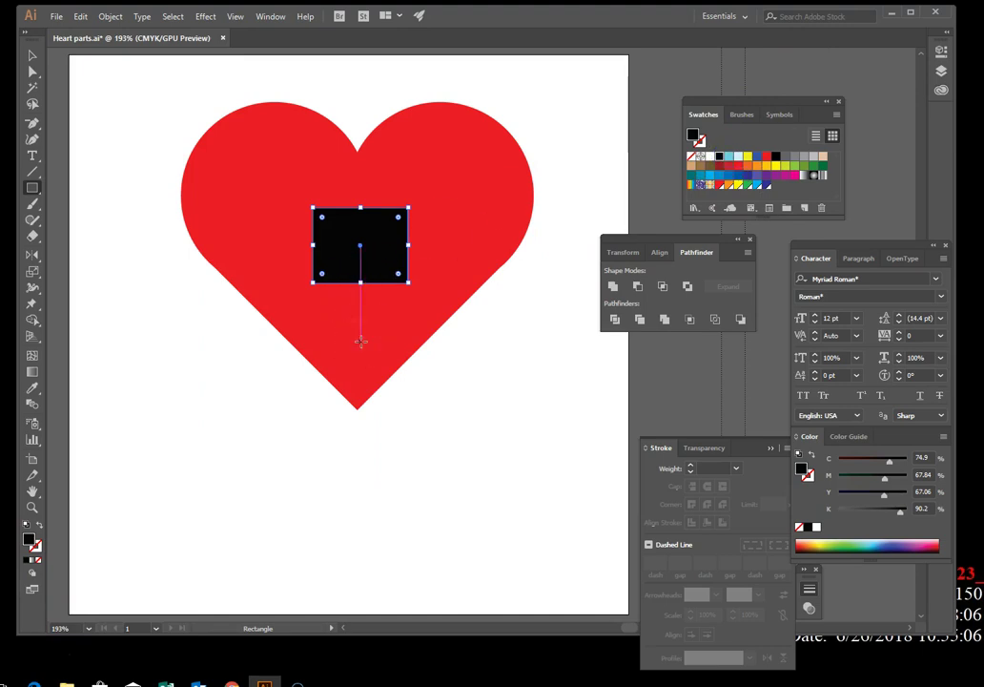
left_click_drag(360, 341, 360, 341)
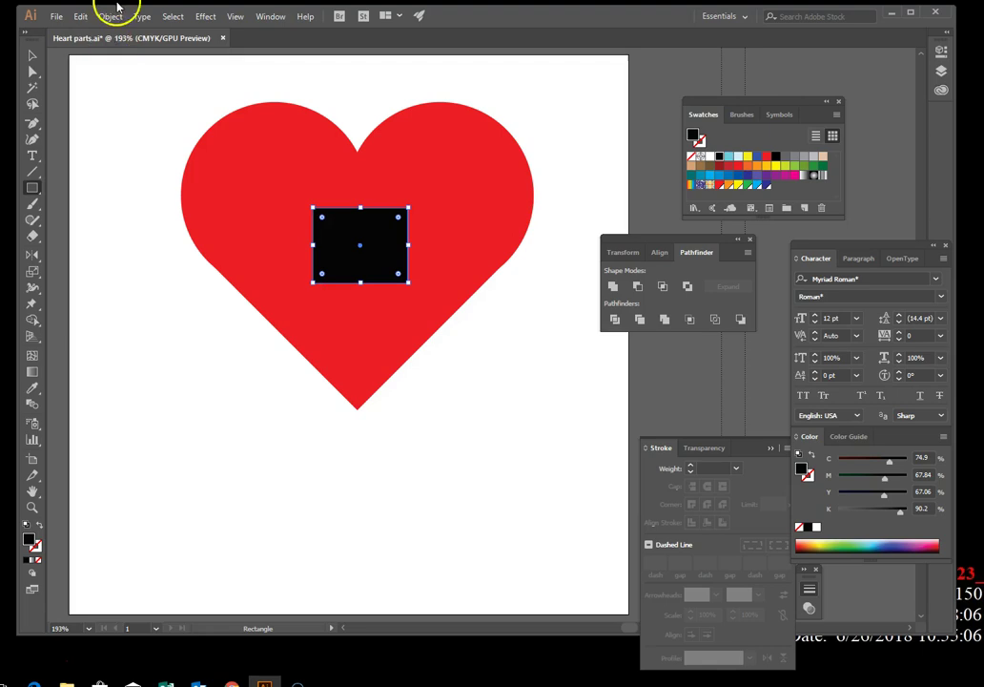
Select all objects and unite the black rectangle with the heart using the Pathfinder Unite shape mode.
left_click(174, 18)
left_click(181, 30)
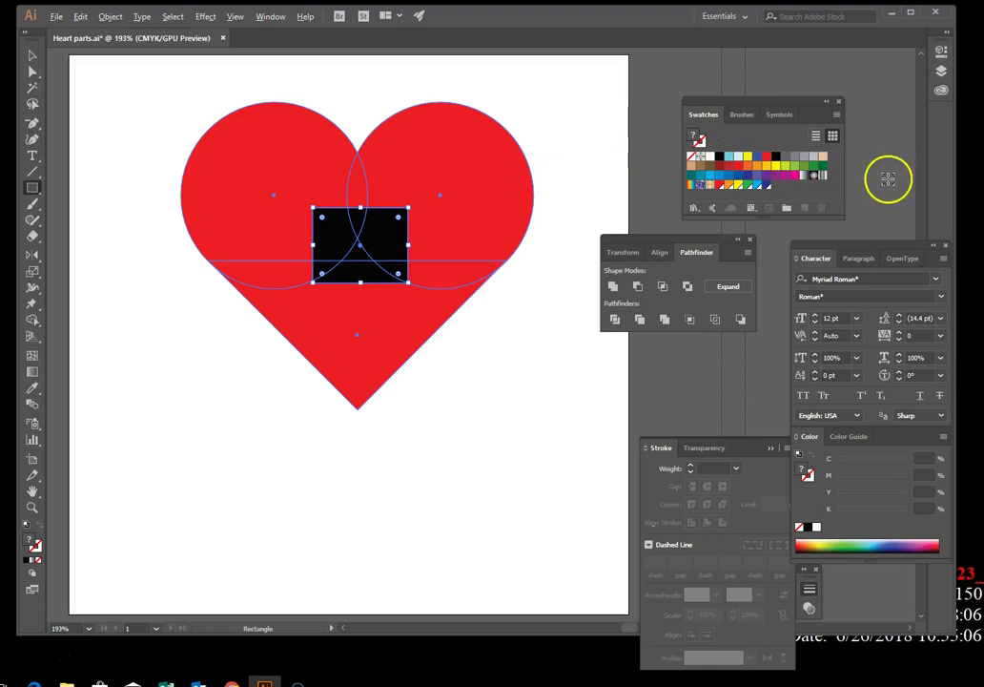
left_click(616, 288)
left_click(624, 286)
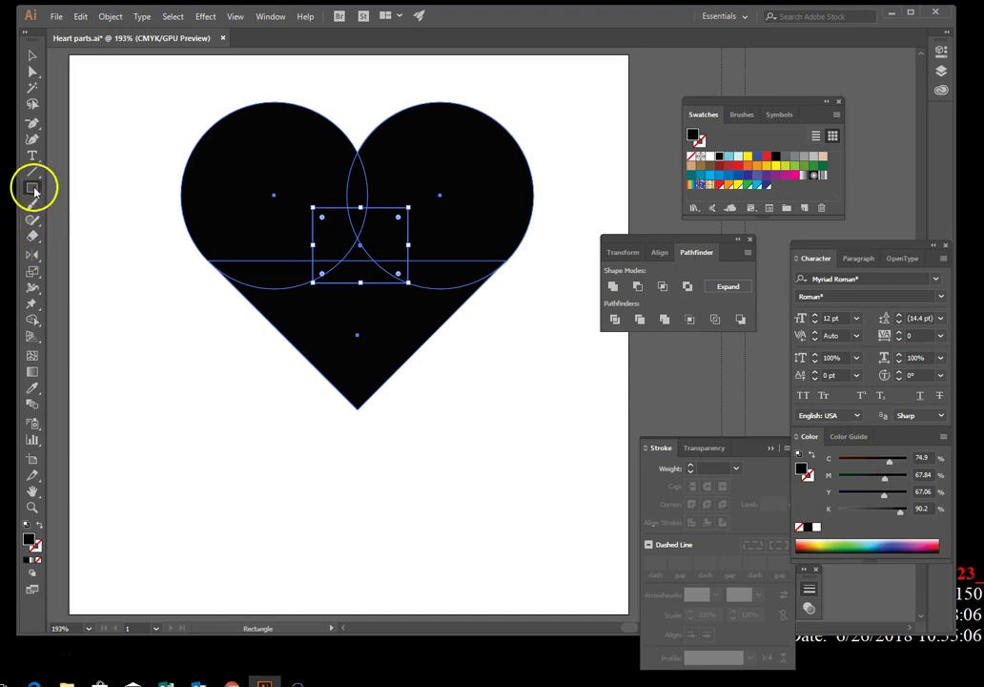
Scale the black heart non-uniformly to 90% horizontally and 100% vertically.
double_click(33, 271)
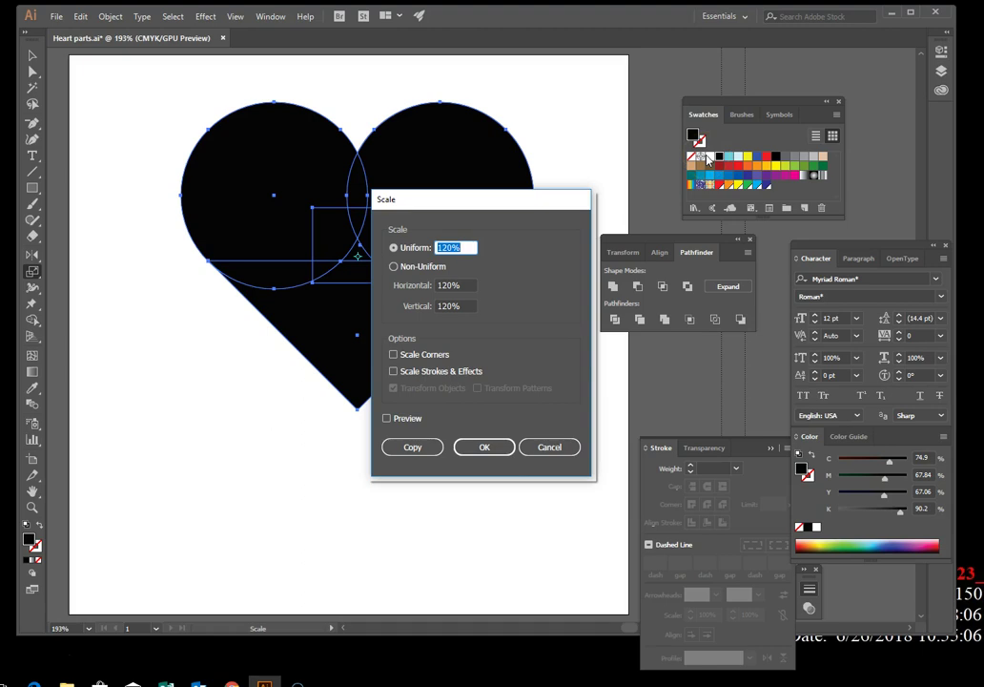
left_click(394, 268)
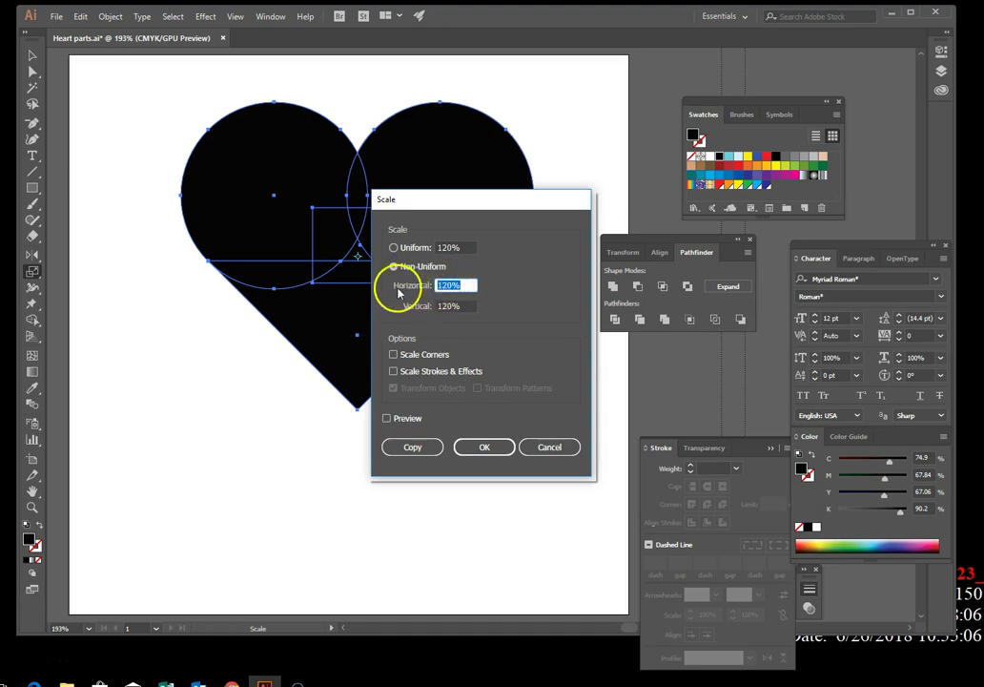
left_click(456, 286)
left_click_drag(456, 286, 408, 288)
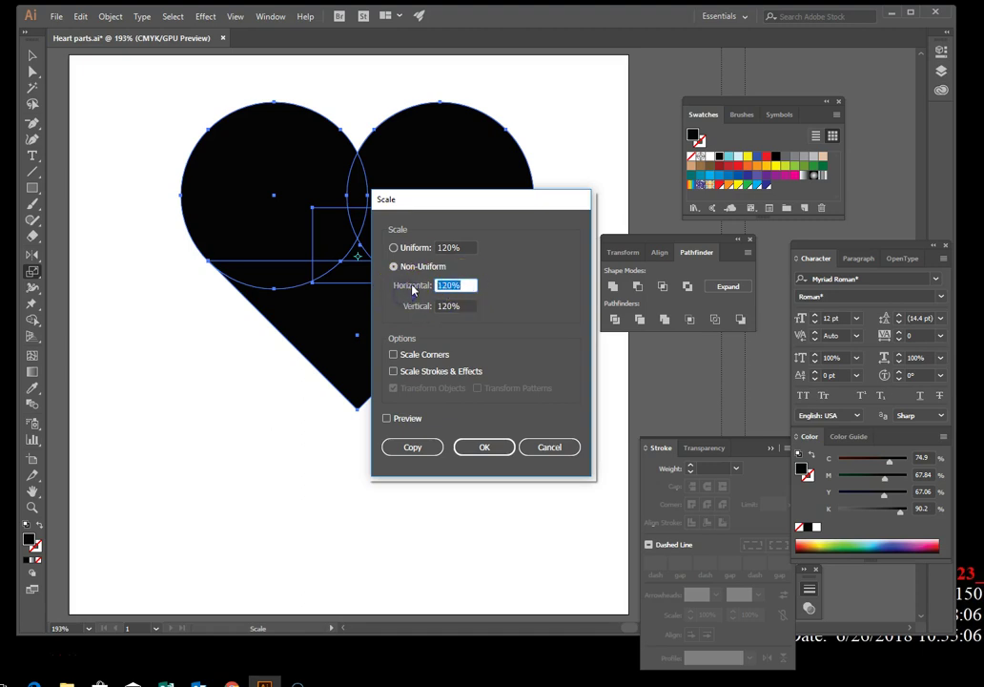
type("90")
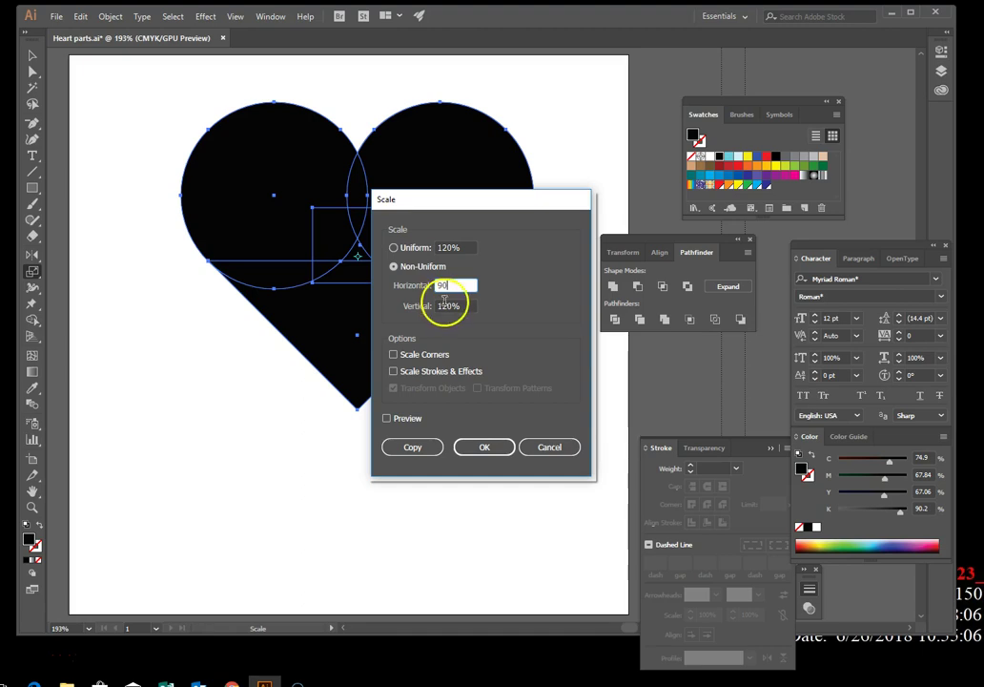
left_click_drag(465, 306, 415, 306)
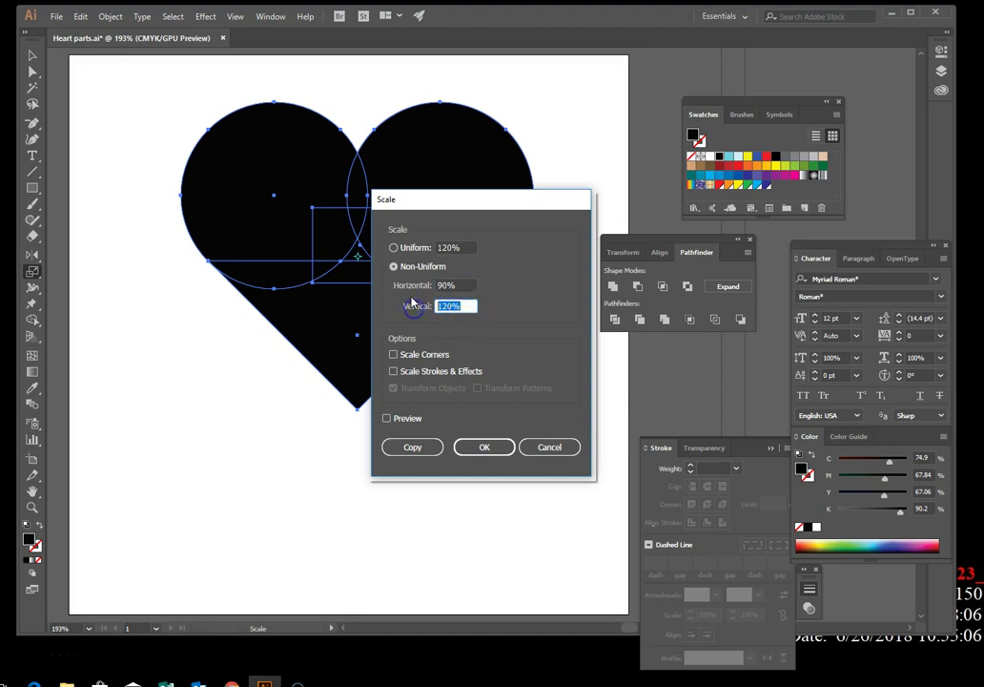
type("10")
left_click(483, 446)
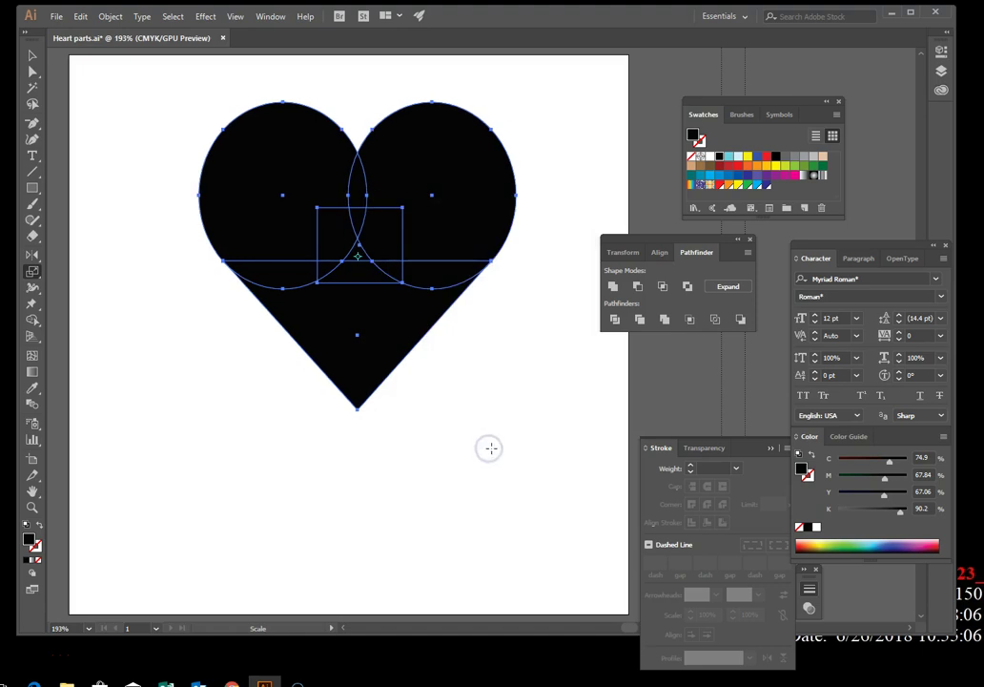
left_click(455, 200)
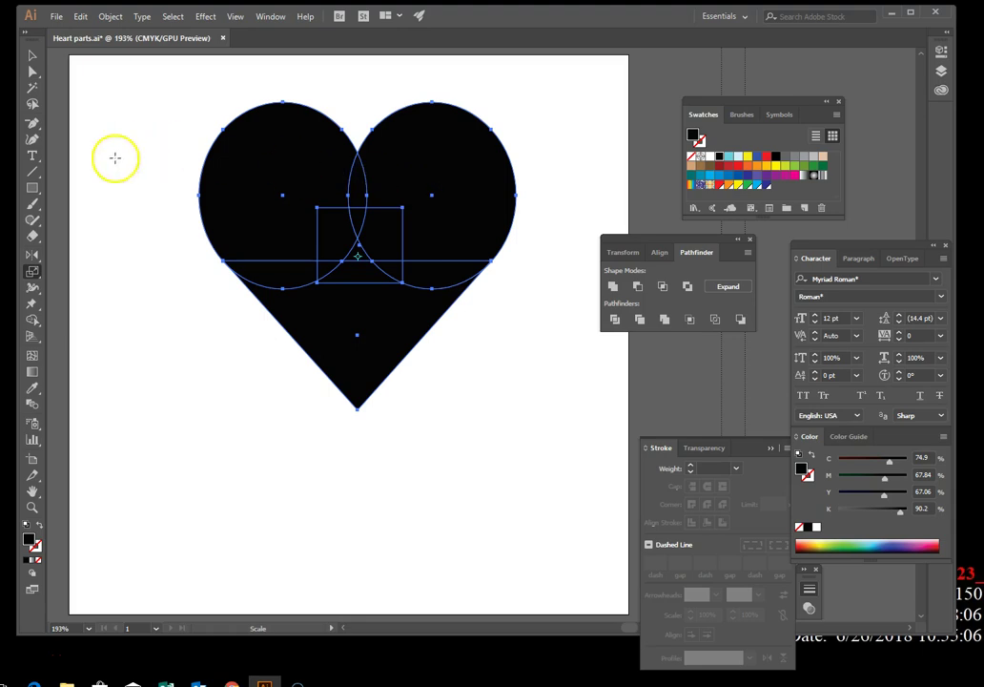
Rotate the black heart by 180 degrees with the Rotate tool, and deselect it.
left_click(32, 256)
left_click(31, 256)
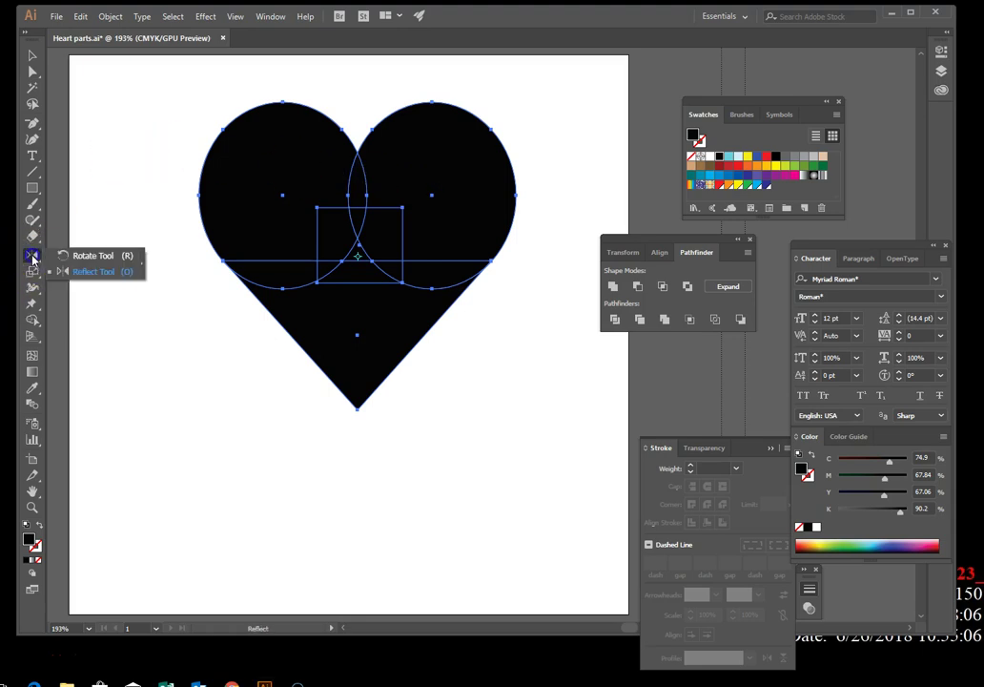
left_click(82, 254)
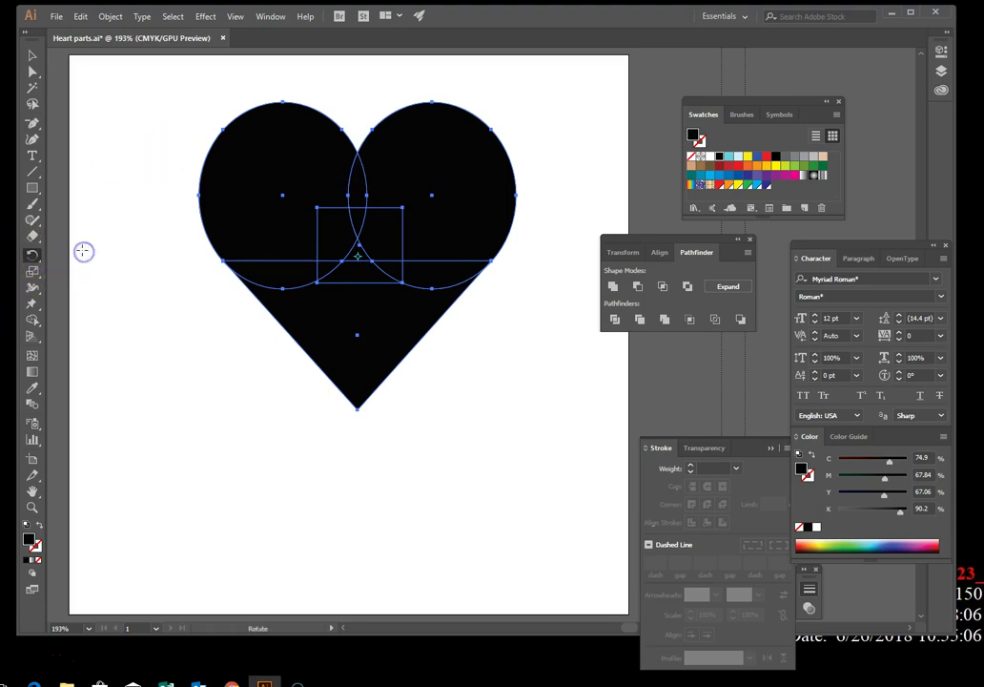
double_click(32, 256)
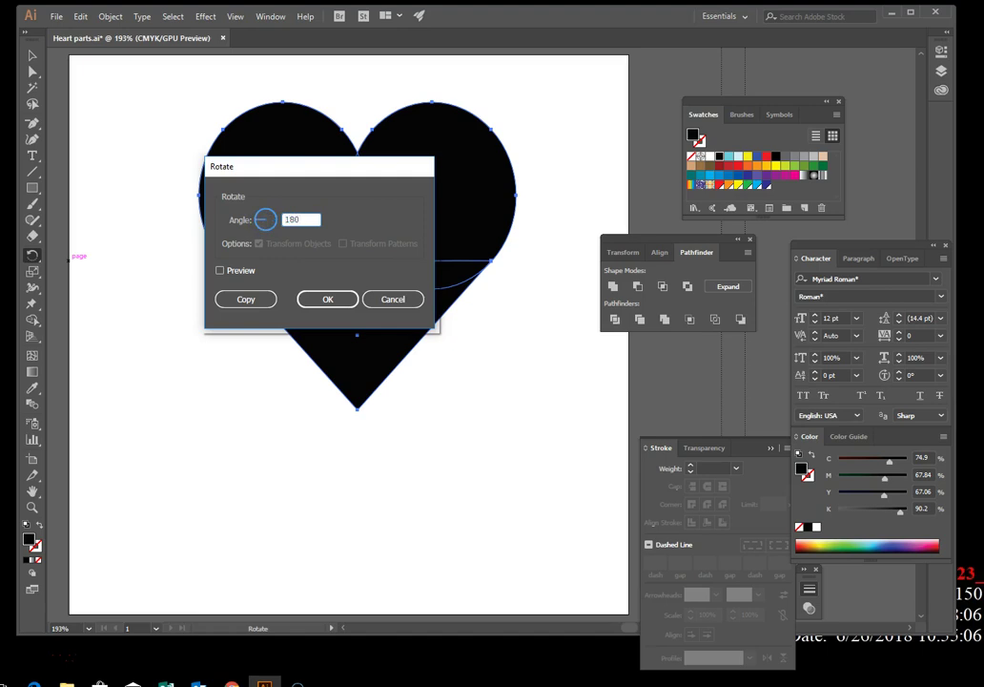
left_click(328, 298)
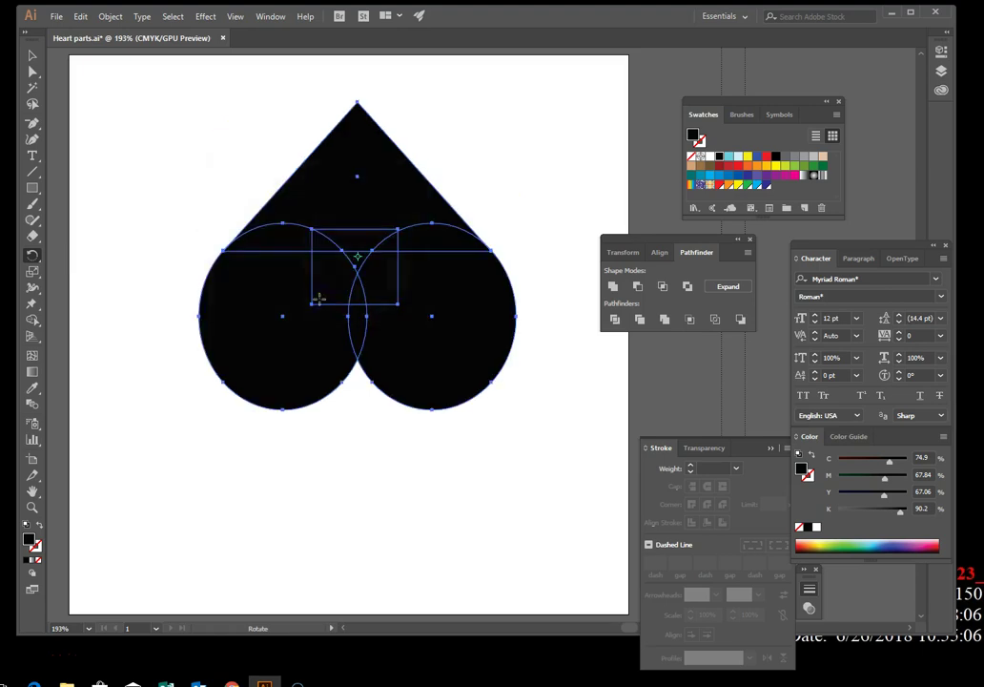
left_click(33, 56)
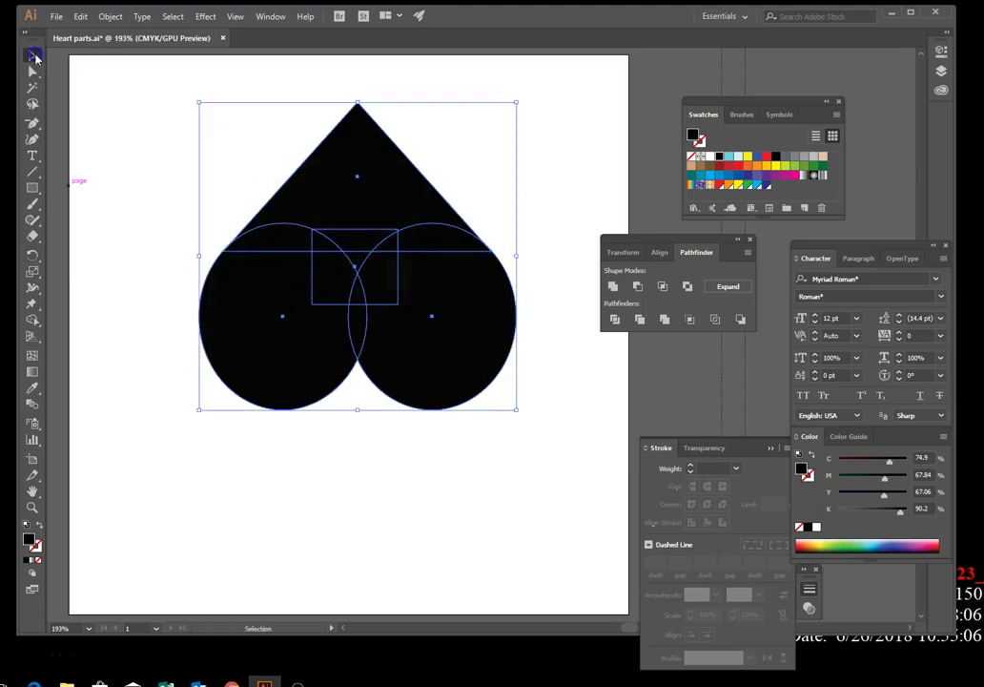
left_click(149, 115)
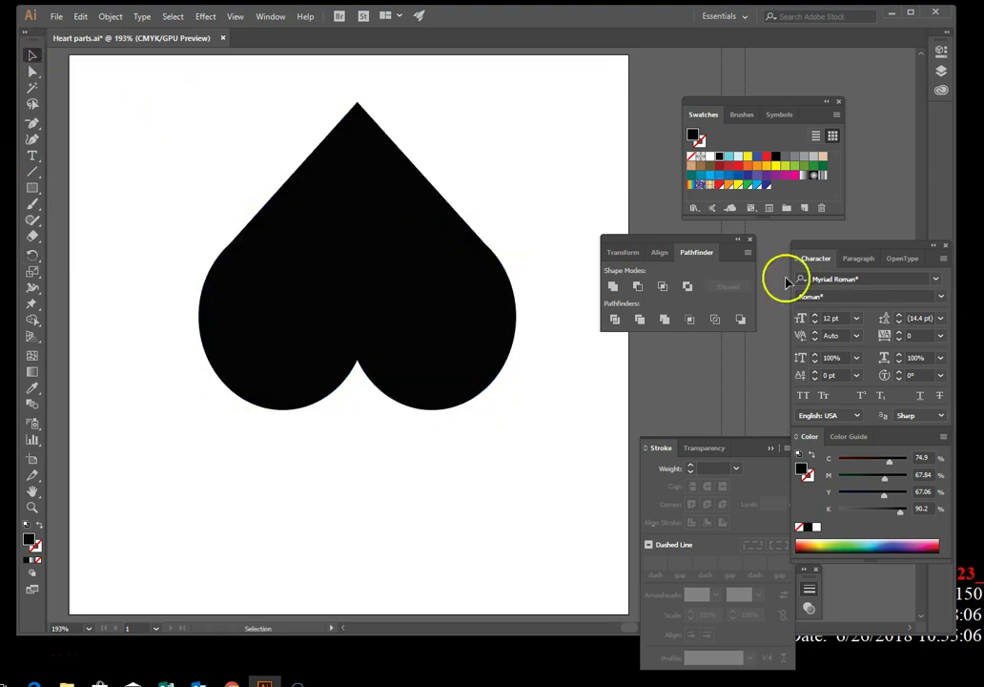
Select the whole upside-down black heart on the artboard and hide it.
left_click_drag(148, 69, 585, 459)
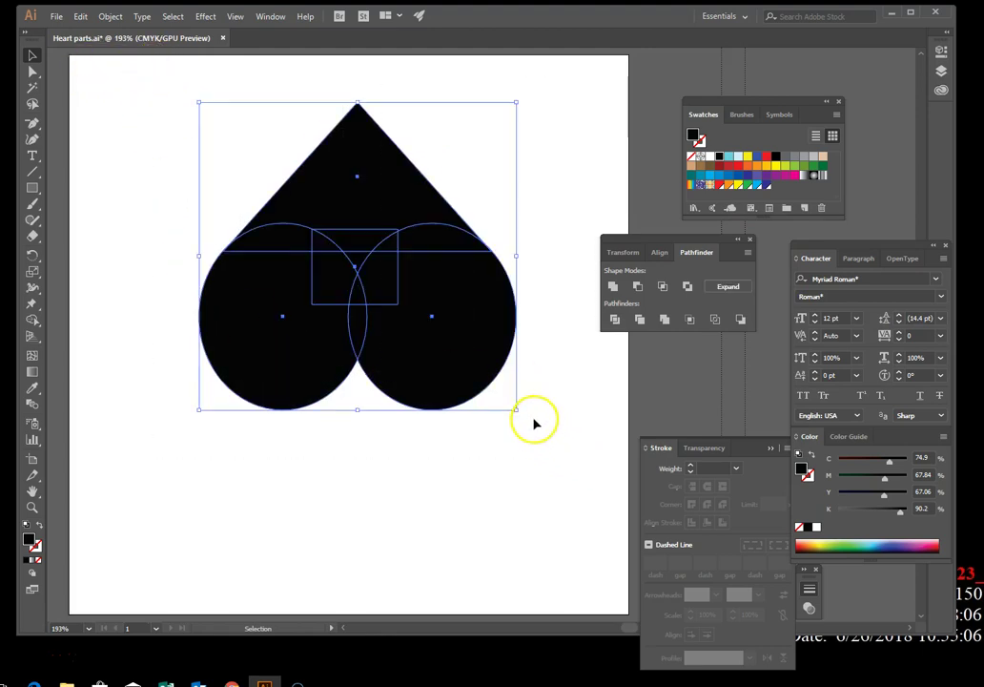
left_click(111, 16)
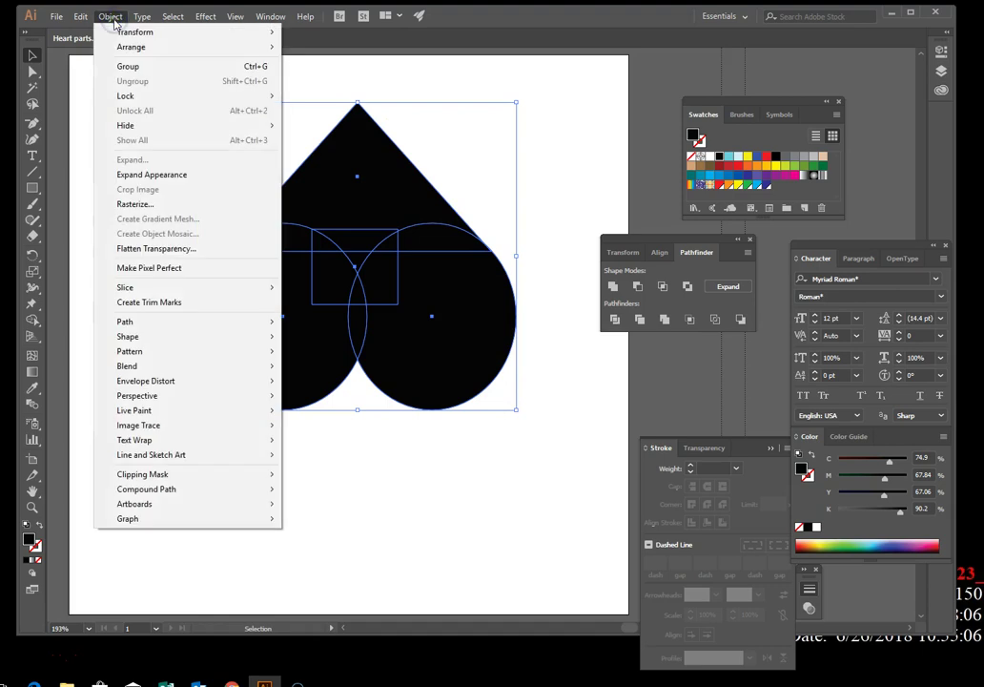
mouse_move(128, 125)
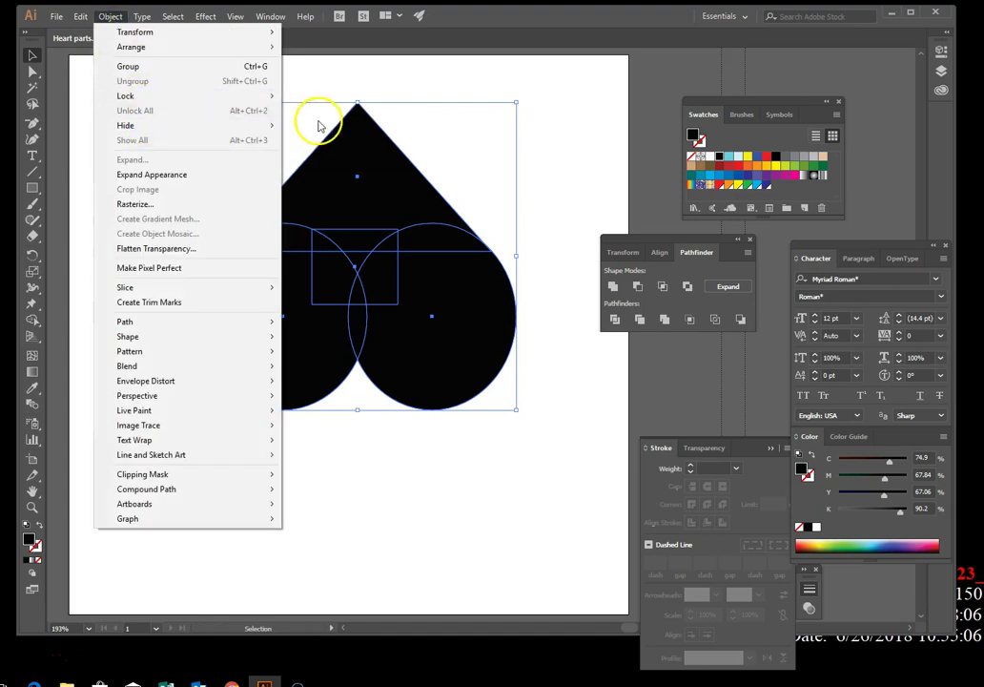
left_click(310, 126)
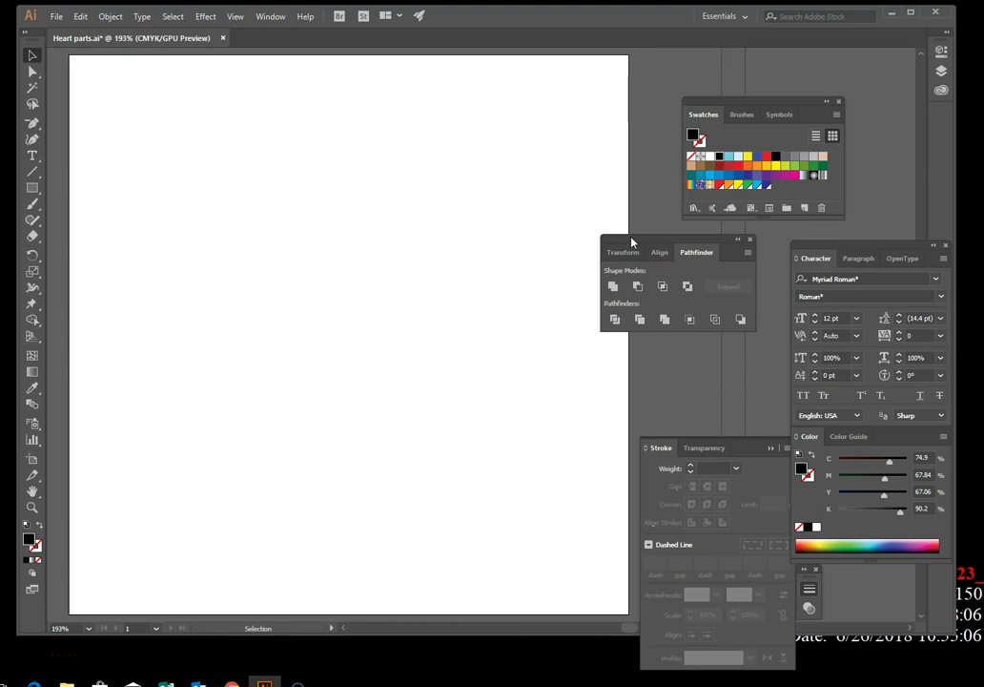
Set the fill to None and the stroke to solid black for new objects.
left_click(25, 546)
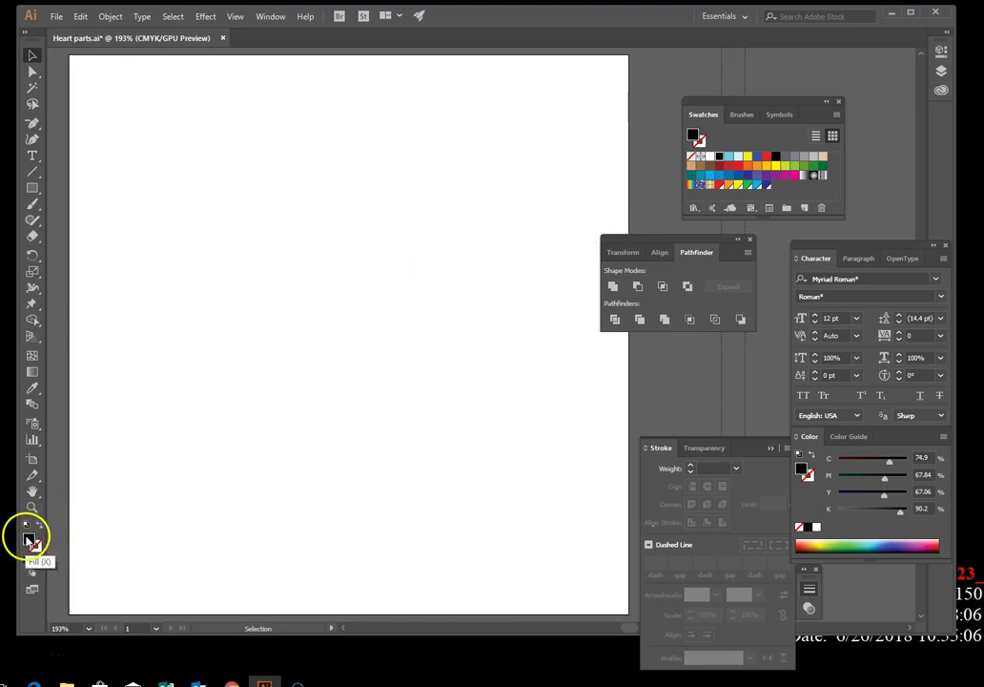
left_click(39, 560)
left_click(37, 548)
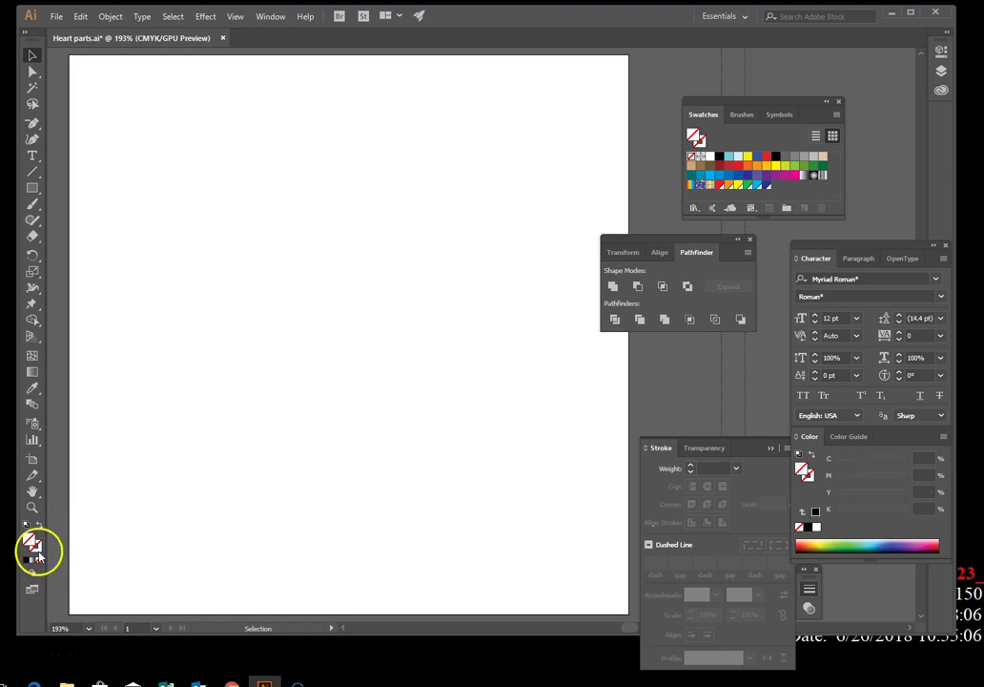
left_click(26, 560)
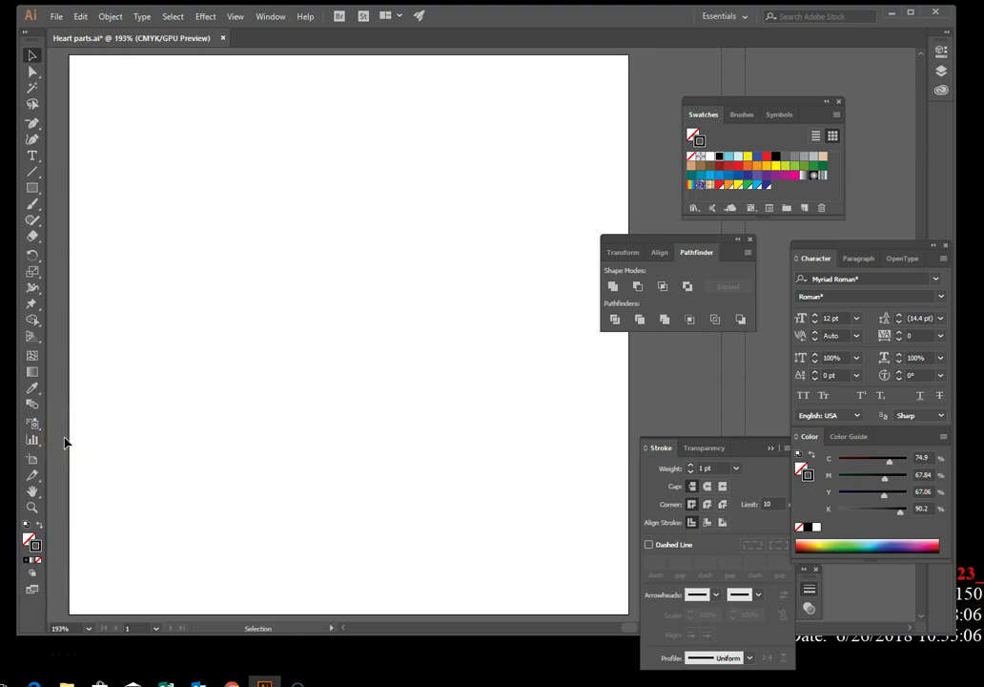
left_click(152, 460)
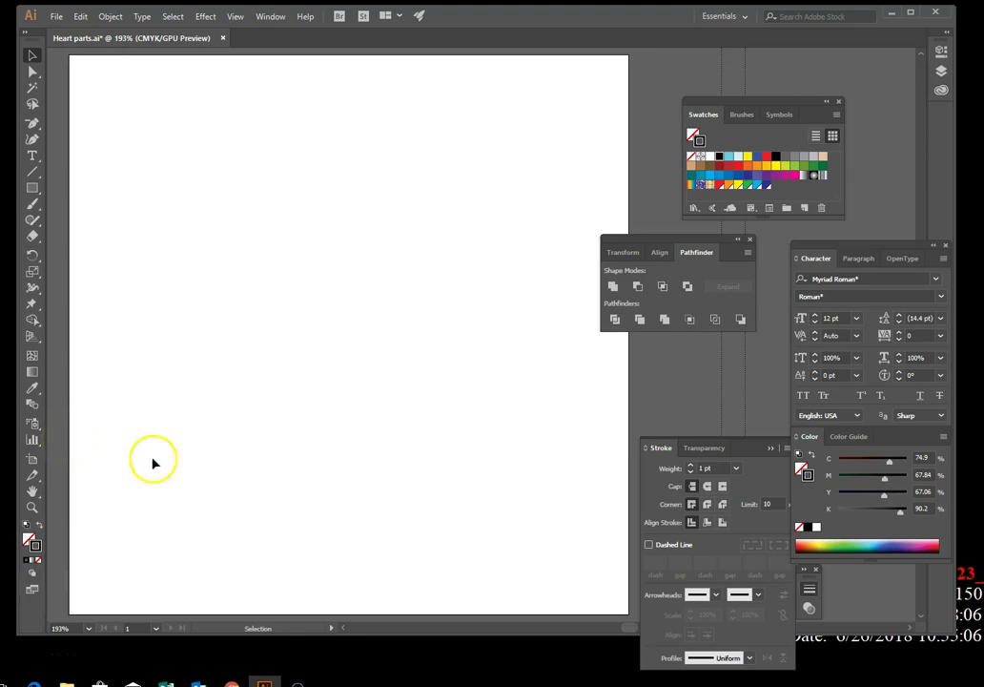
left_click(29, 642)
left_click(169, 43)
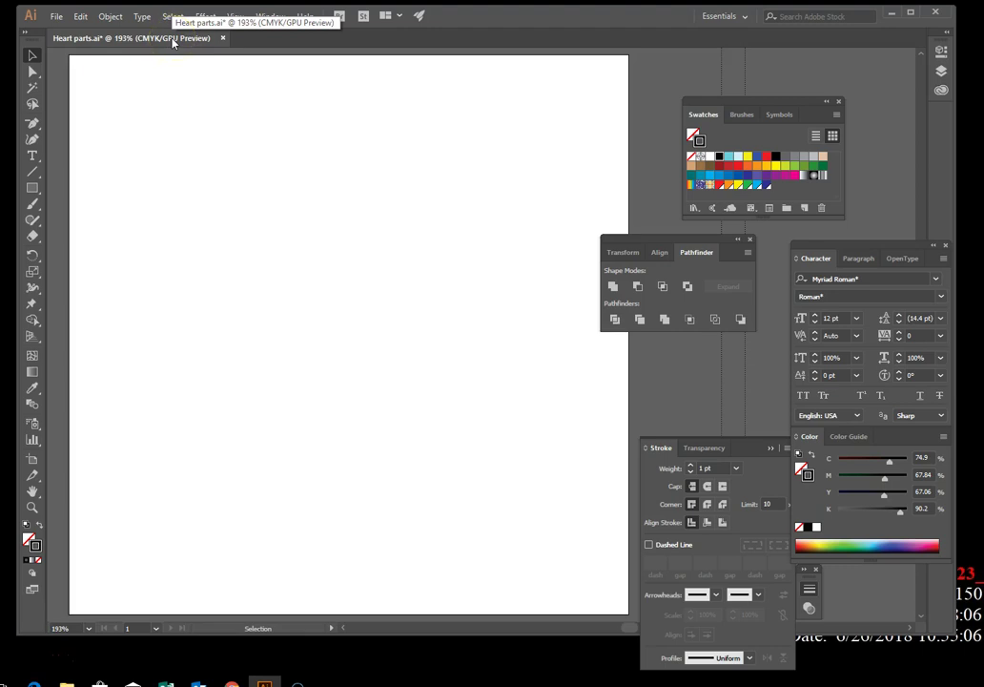
Create a 1.5 in by 1.5 in square in the middle of the artboard with the Rectangle tool, and deselect it.
left_click(30, 189)
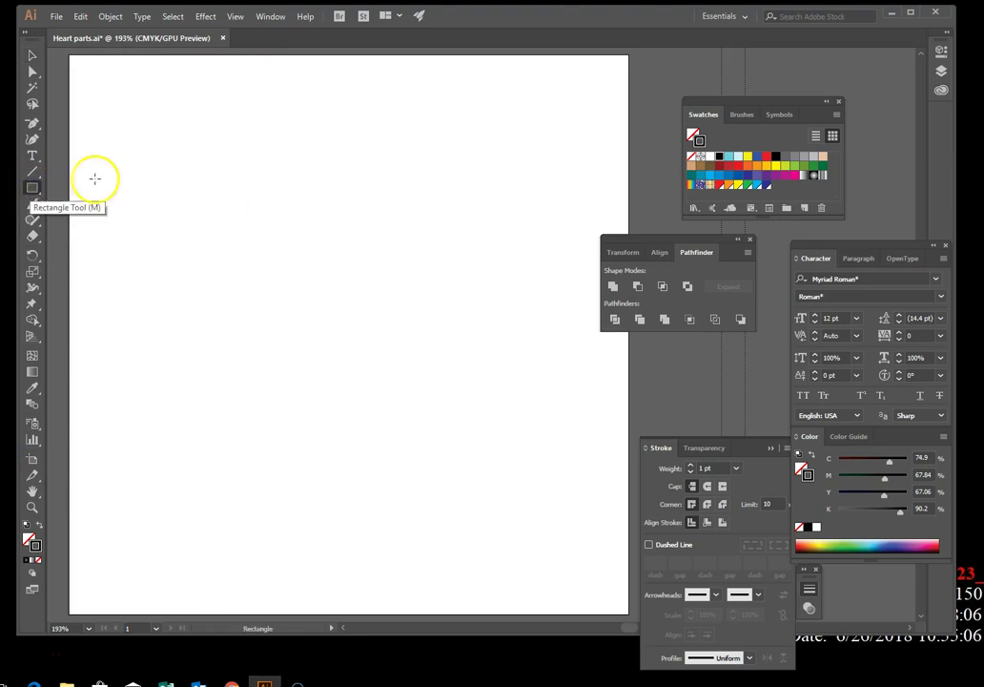
left_click(319, 308)
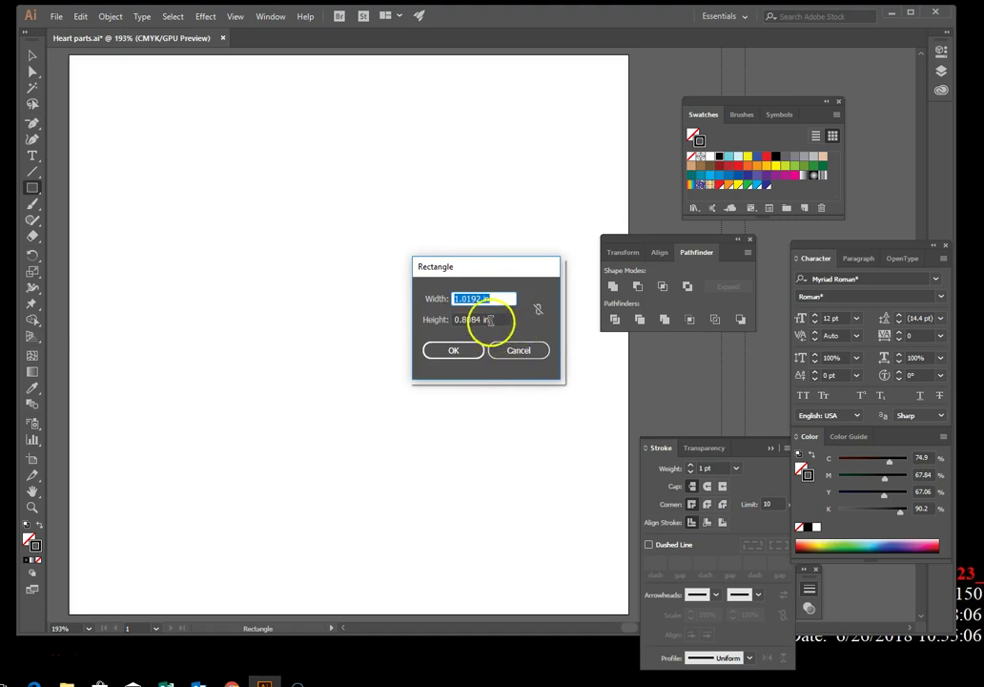
left_click_drag(494, 297, 452, 302)
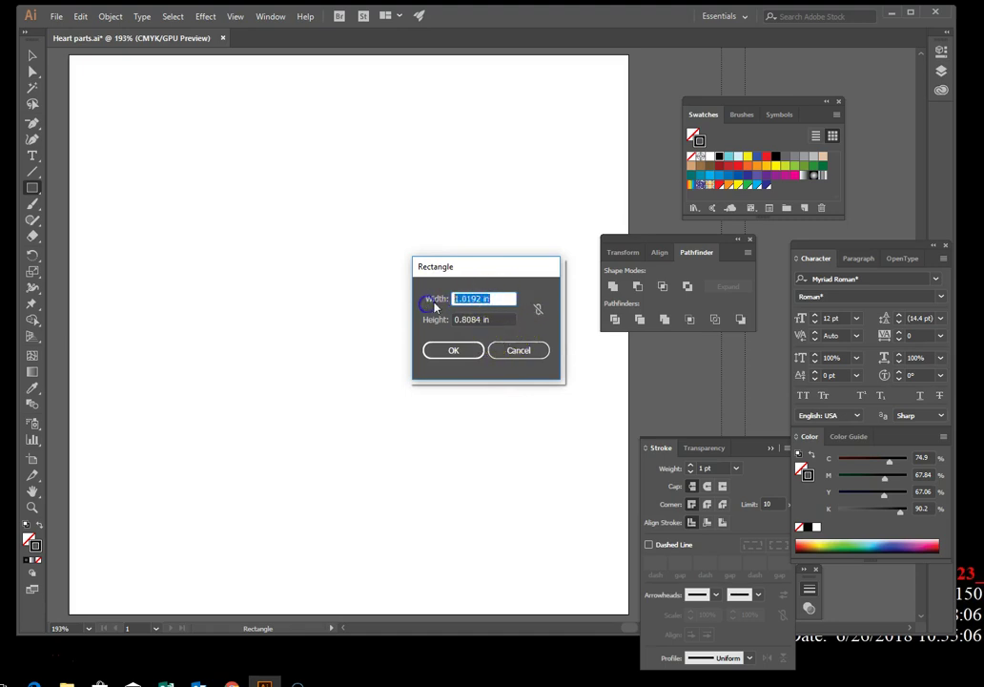
type("1.5")
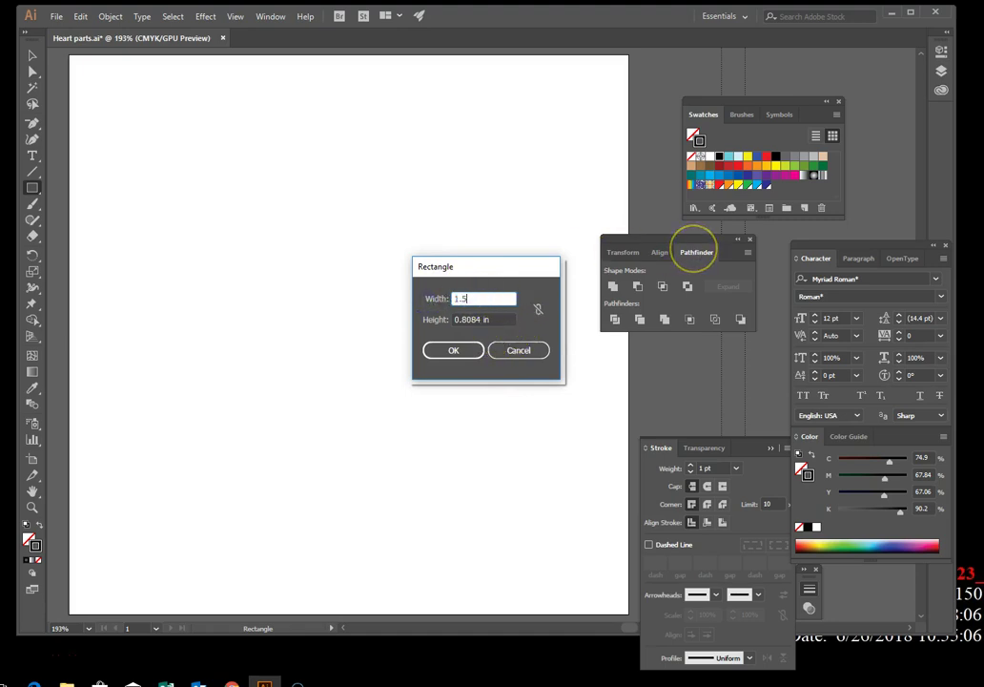
left_click_drag(489, 319, 421, 327)
type("1.5")
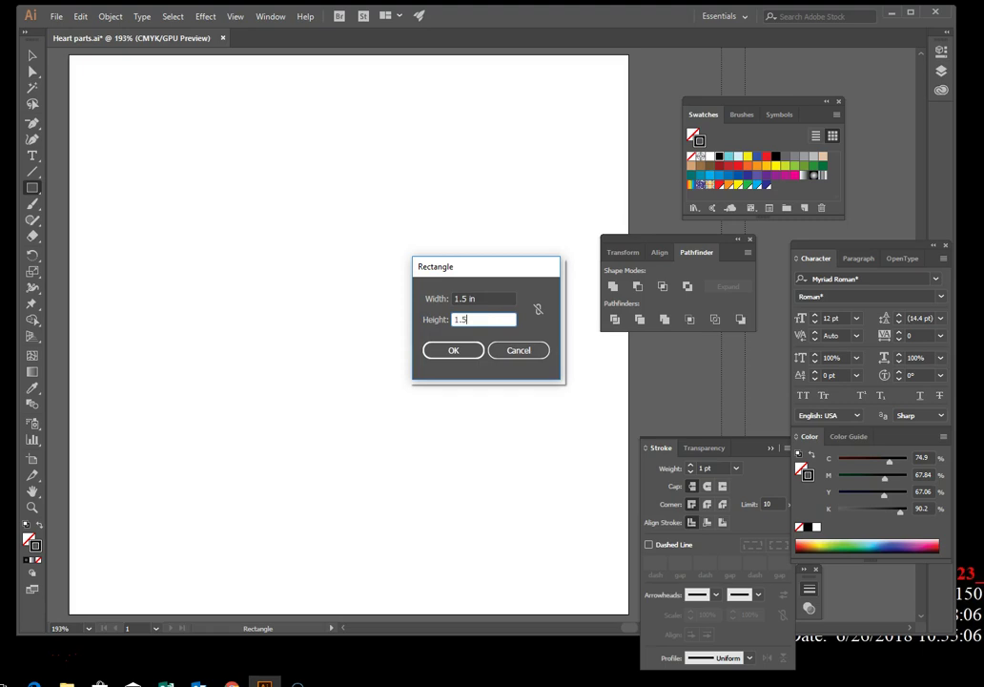
left_click(441, 350)
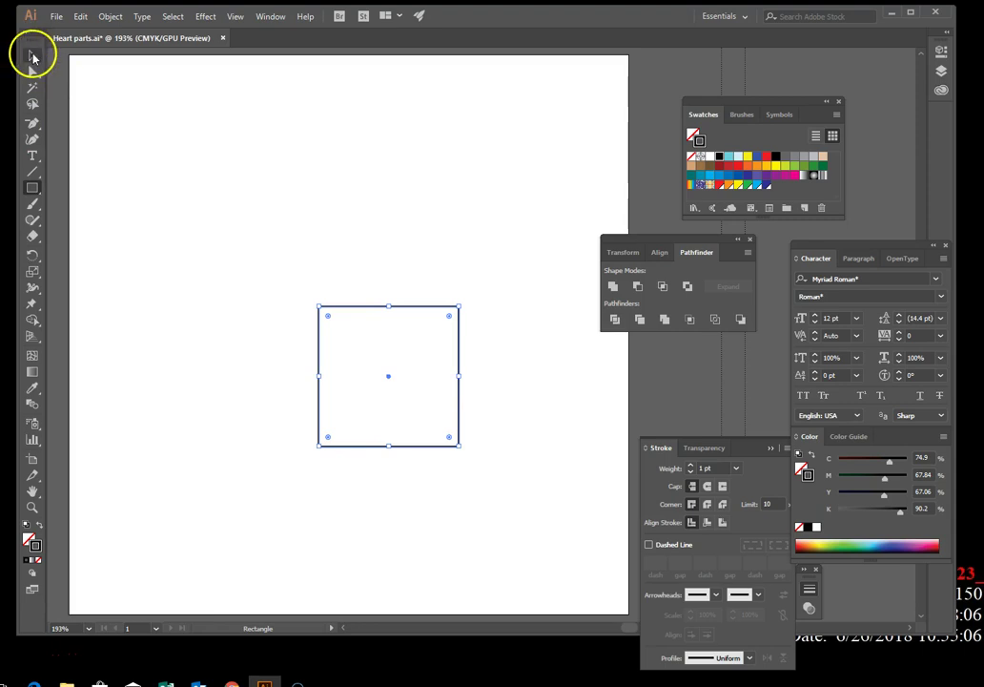
left_click(158, 147)
Create a circle above the square with the Ellipse tool, constraining its proportions and setting the width to 1.75 in.
left_click(26, 189)
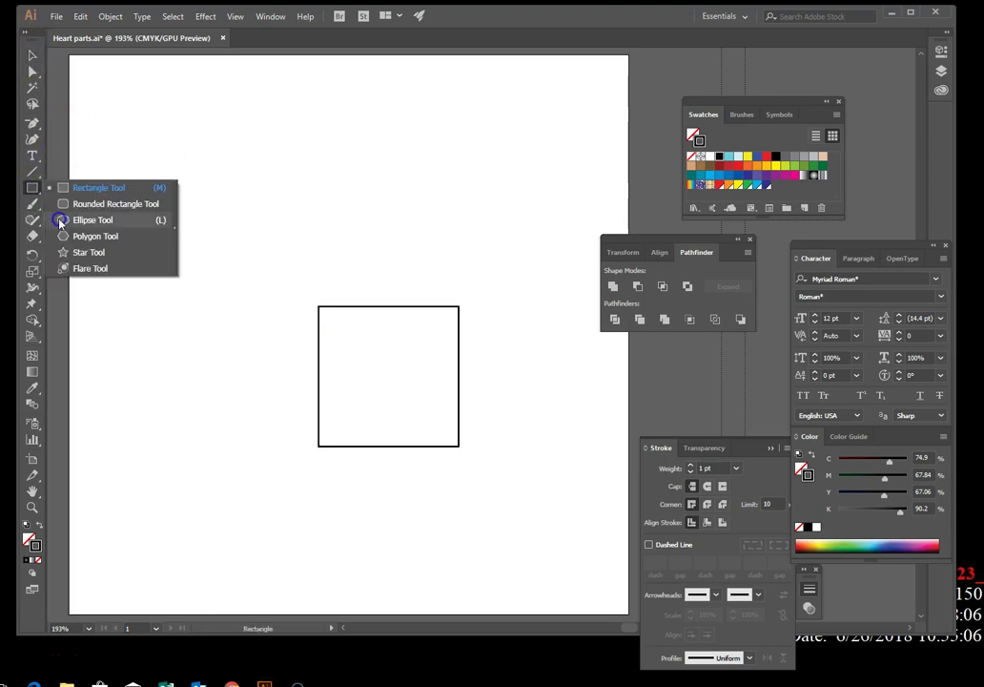
left_click(59, 221)
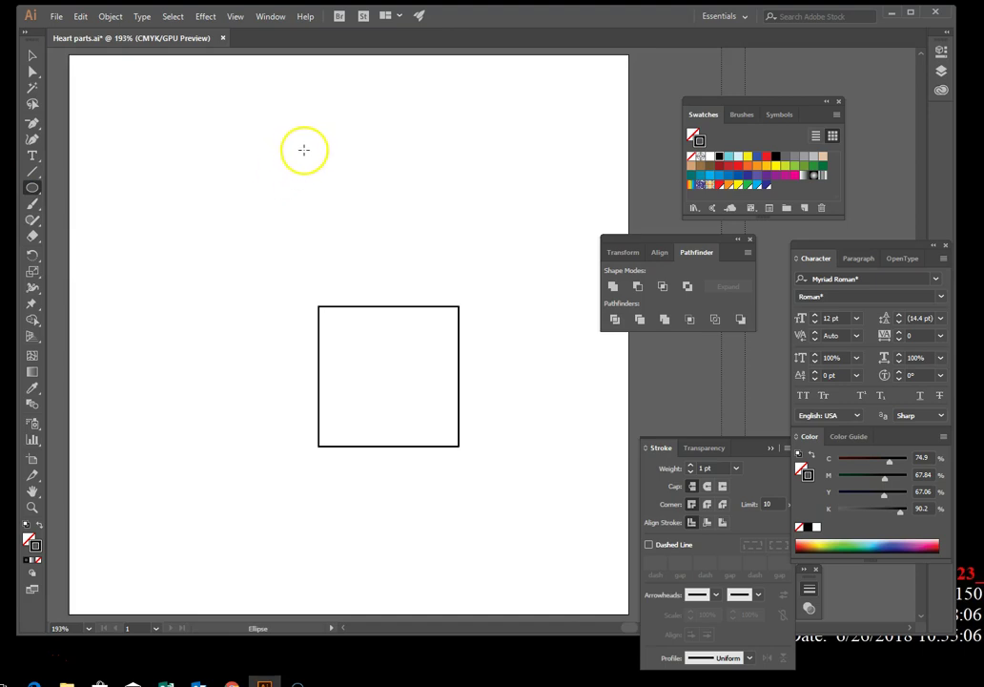
left_click(270, 145)
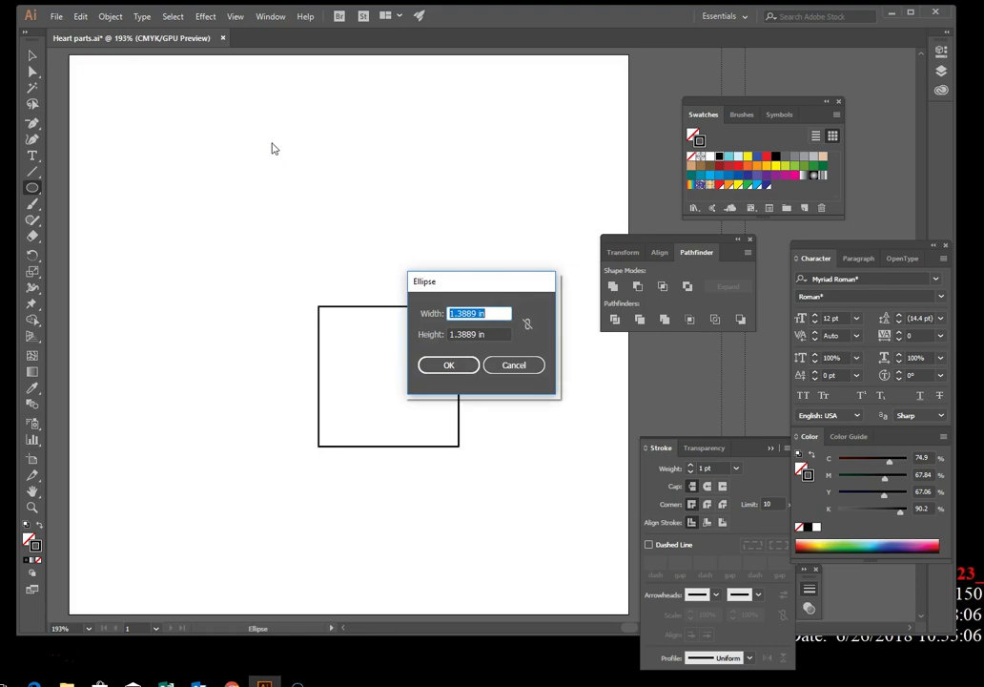
left_click(491, 312)
left_click_drag(491, 312, 440, 321)
left_click(527, 324)
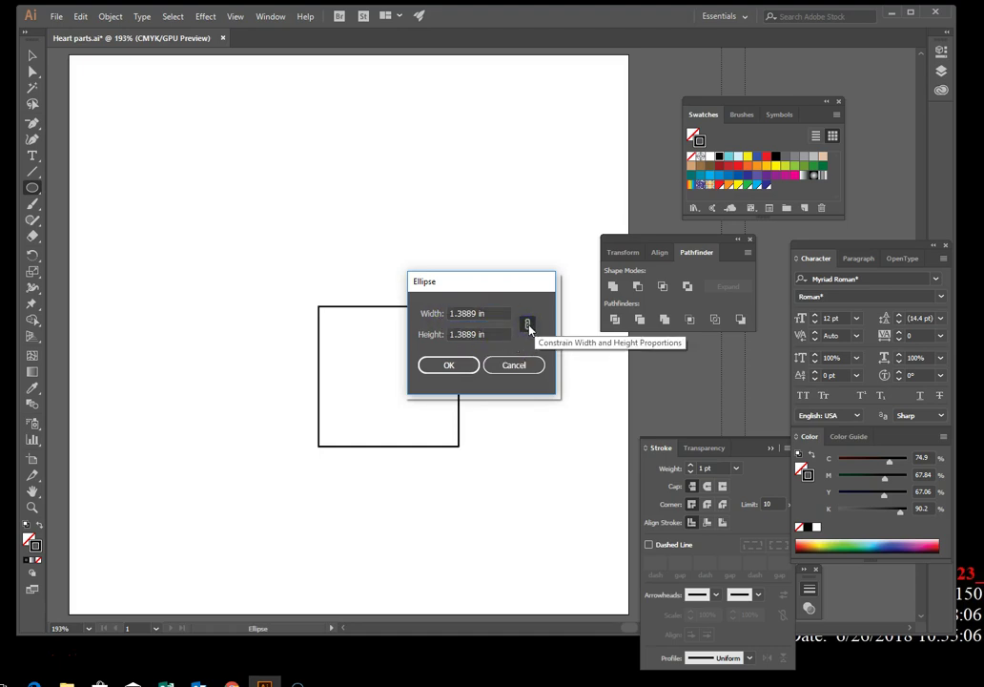
double_click(496, 315)
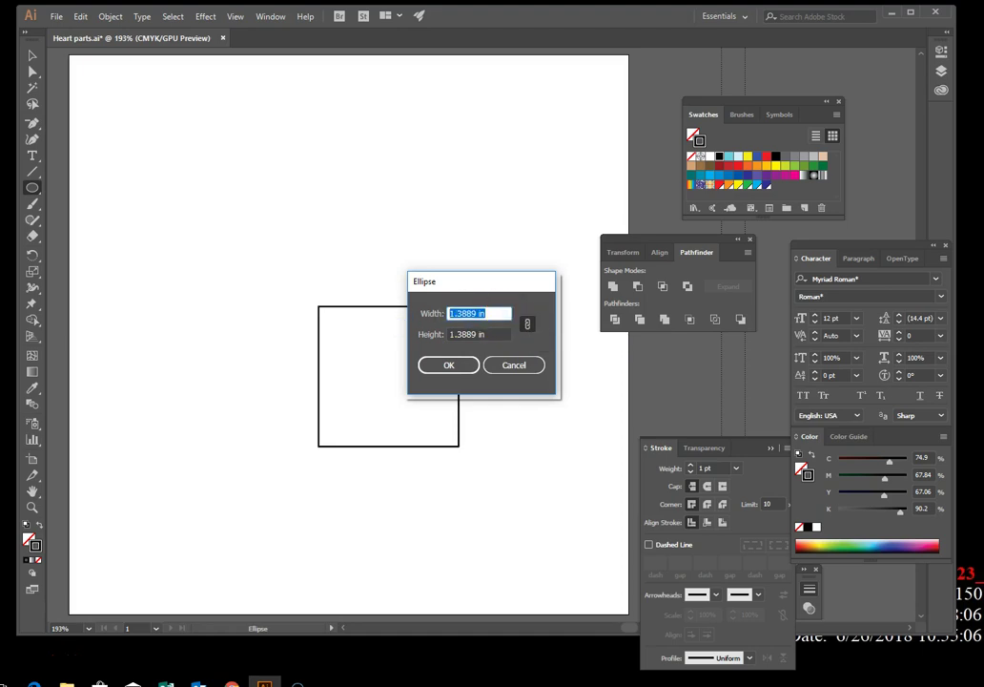
type("1.75")
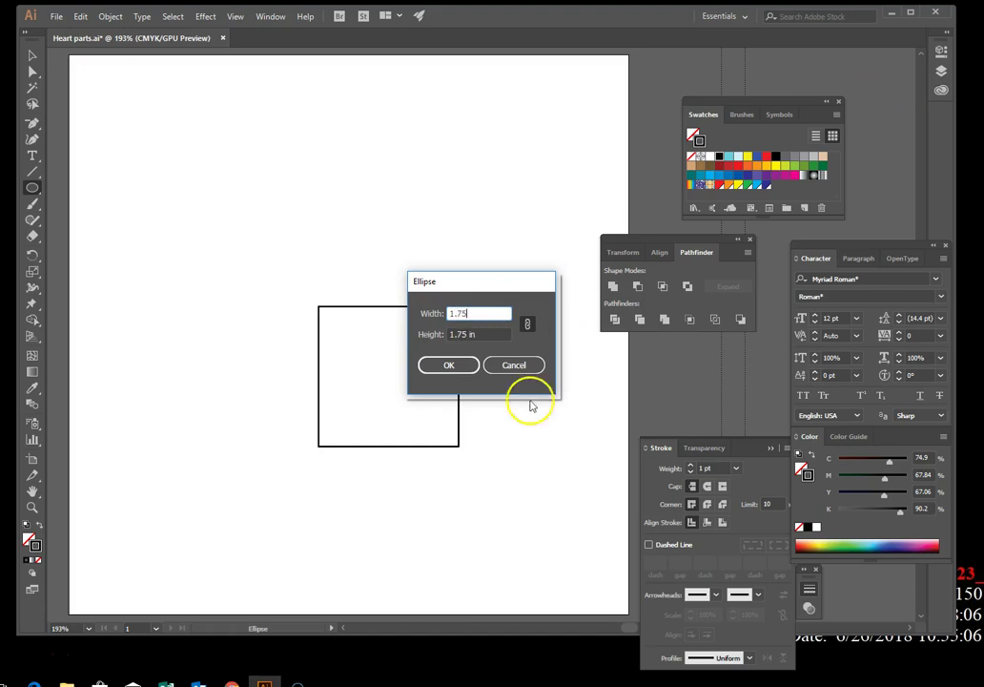
left_click(459, 370)
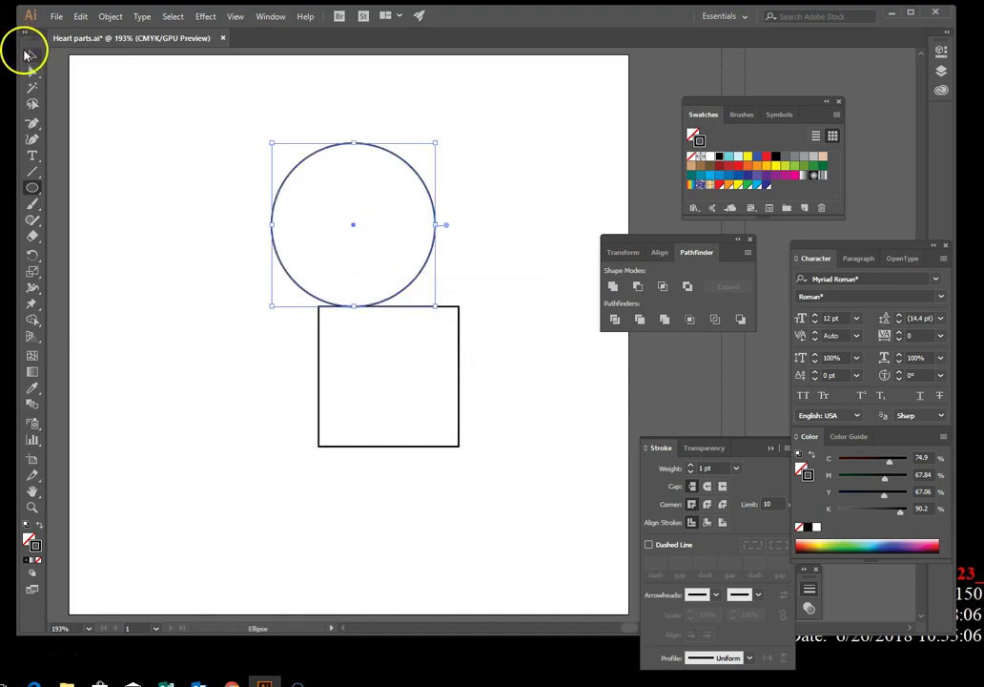
Switch the view to Outline and move the circle so it overlaps the left side of the square, vertically centred on it.
left_click(29, 54)
left_click_drag(417, 176, 371, 165)
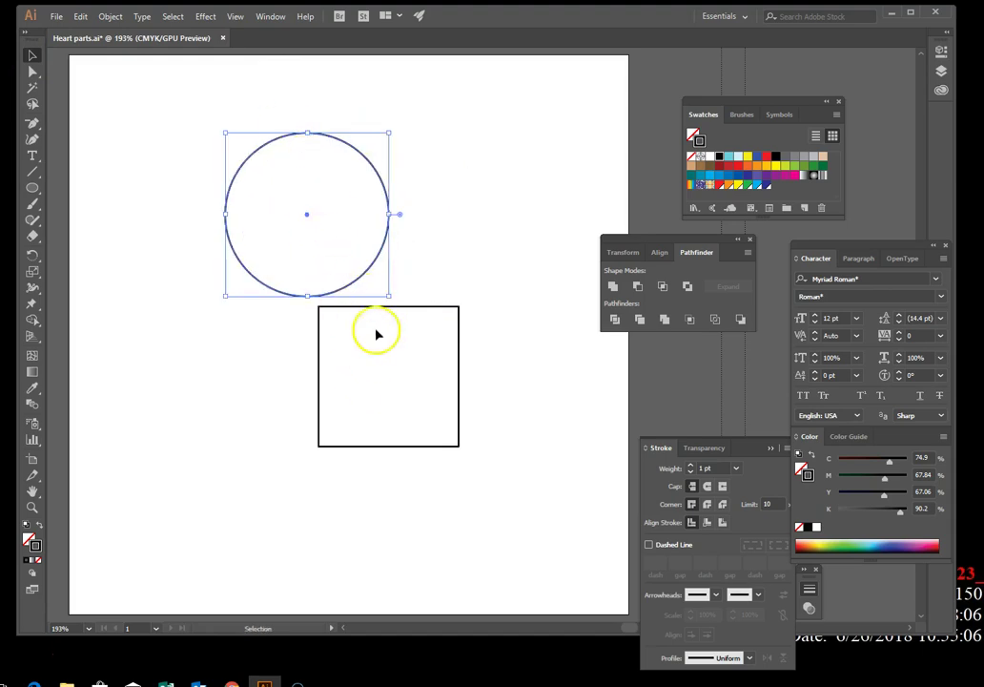
left_click(458, 213)
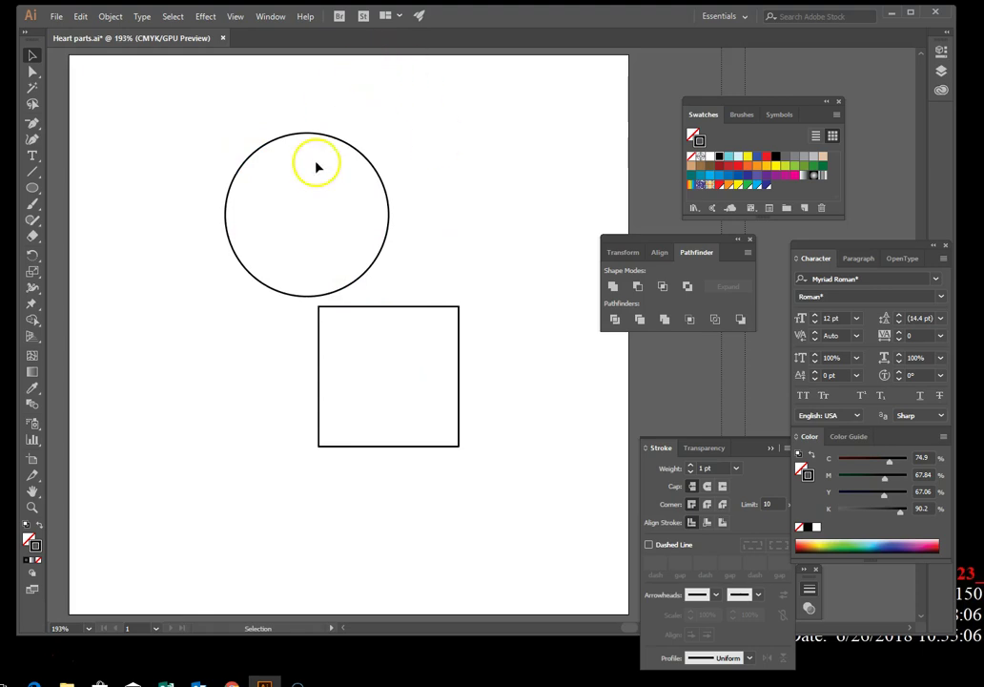
left_click(238, 18)
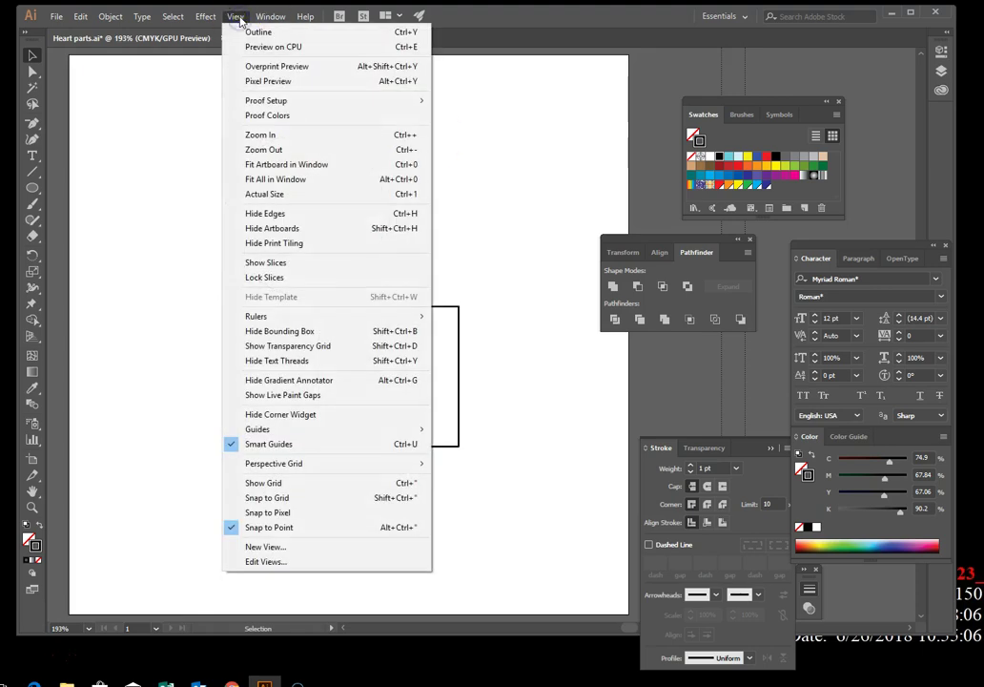
left_click(254, 36)
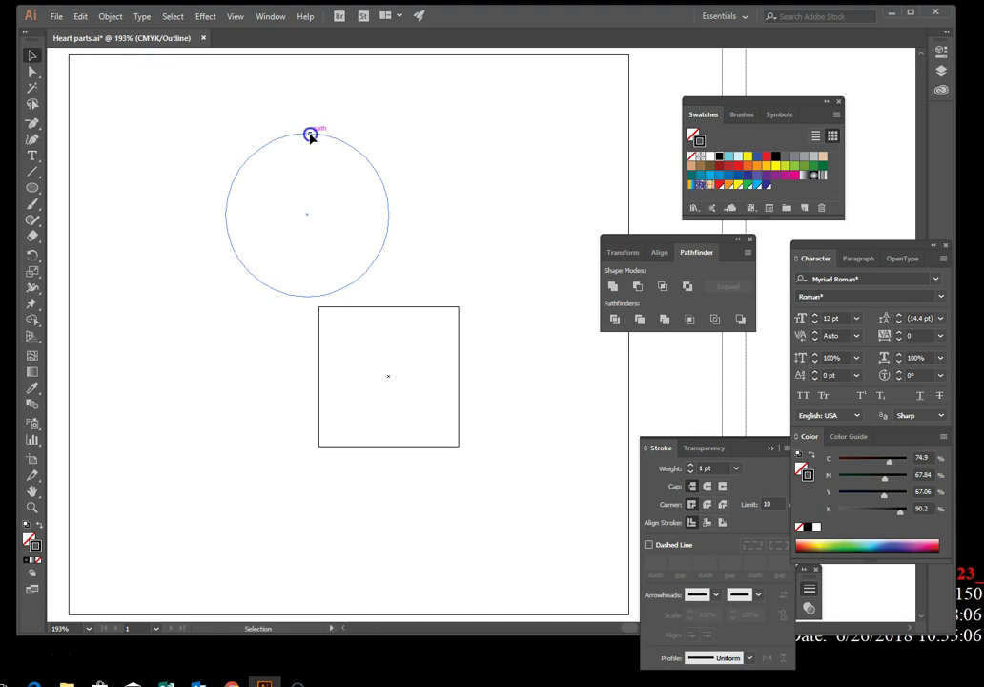
left_click_drag(311, 136, 296, 300)
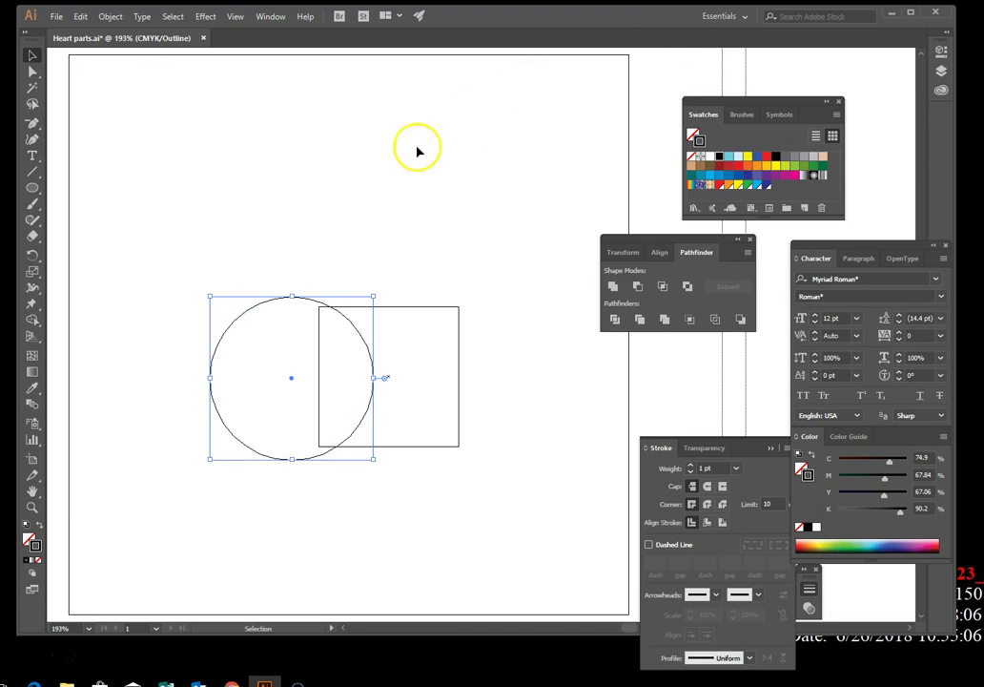
Reflect a copy of the circle across the vertical axis through the square's centre point.
left_click(31, 256)
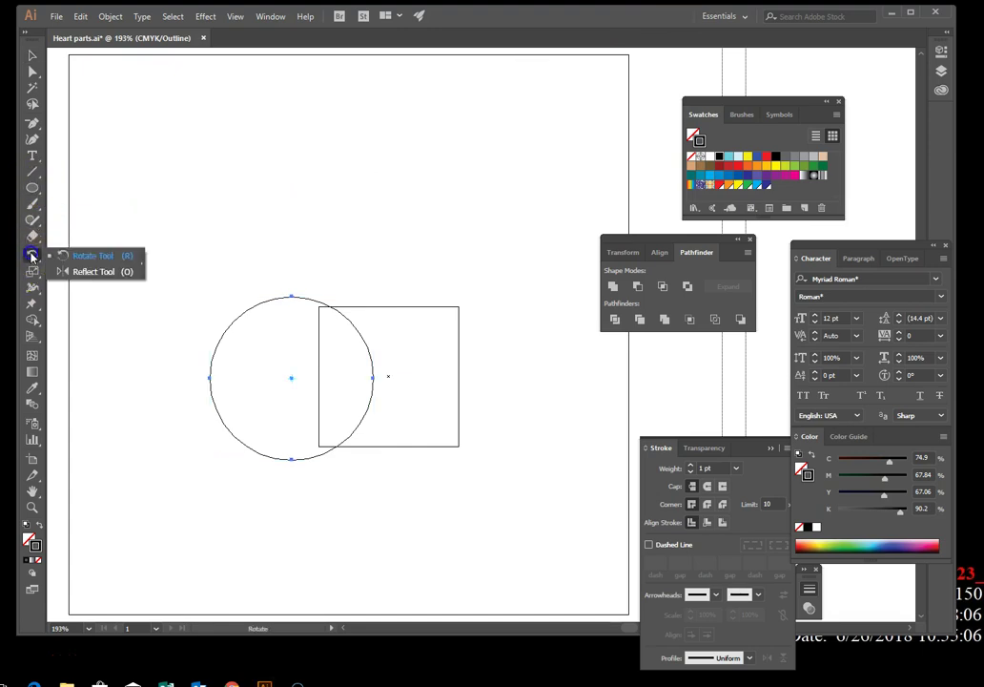
left_click(81, 271)
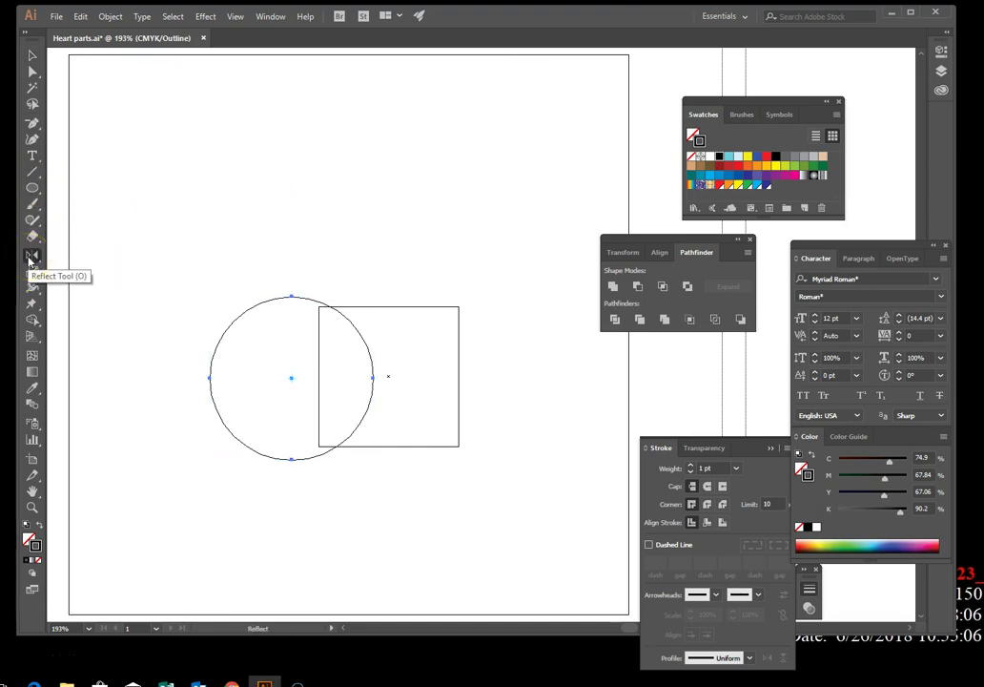
left_click(35, 255)
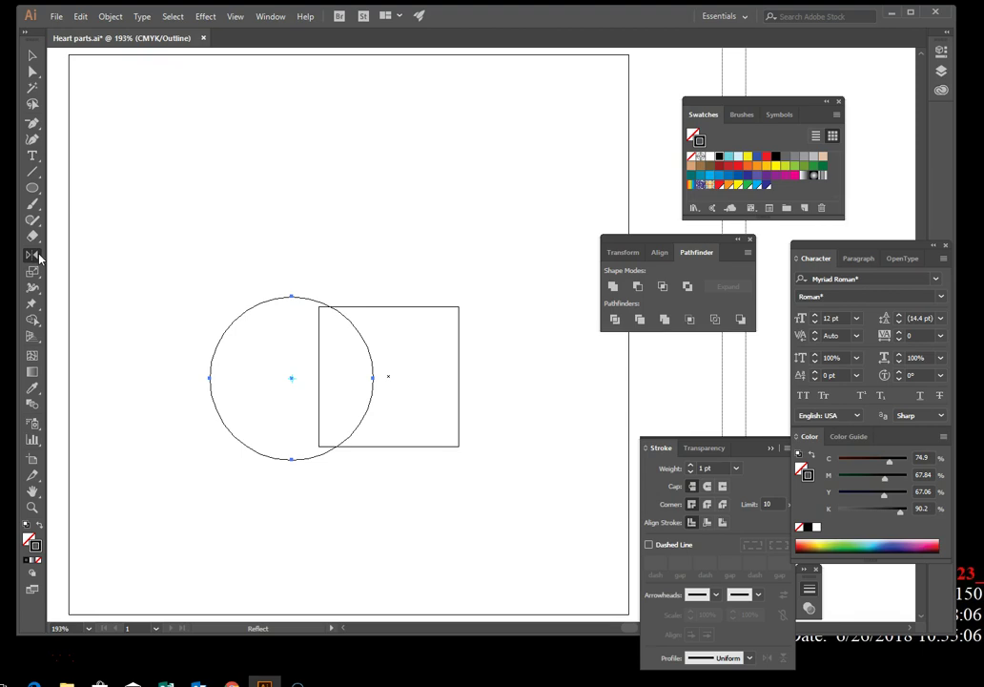
left_click(389, 377, "alt")
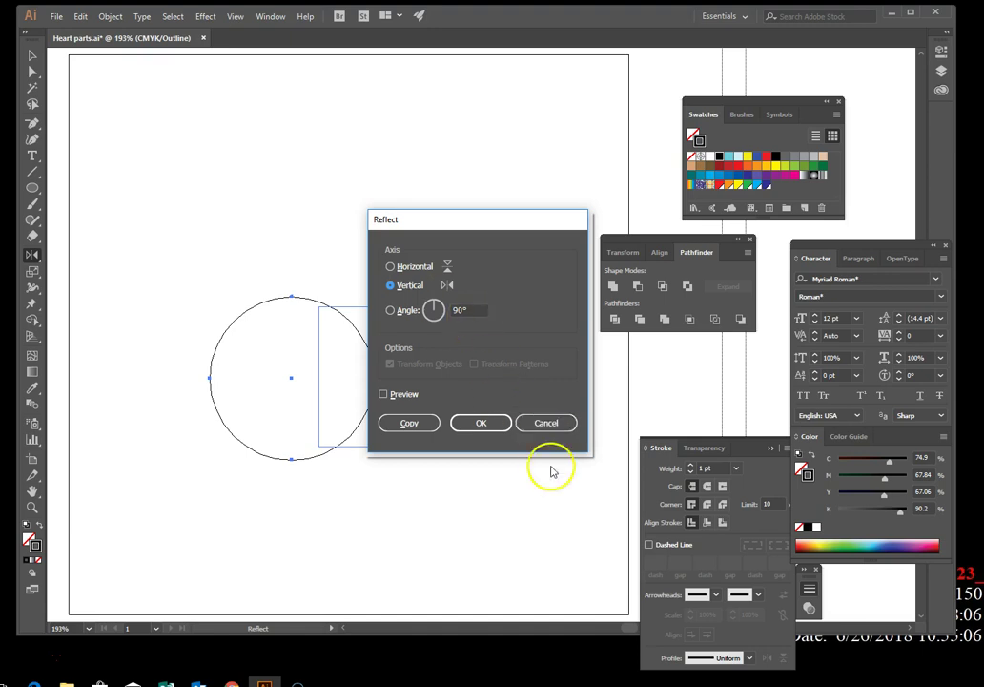
left_click(409, 423)
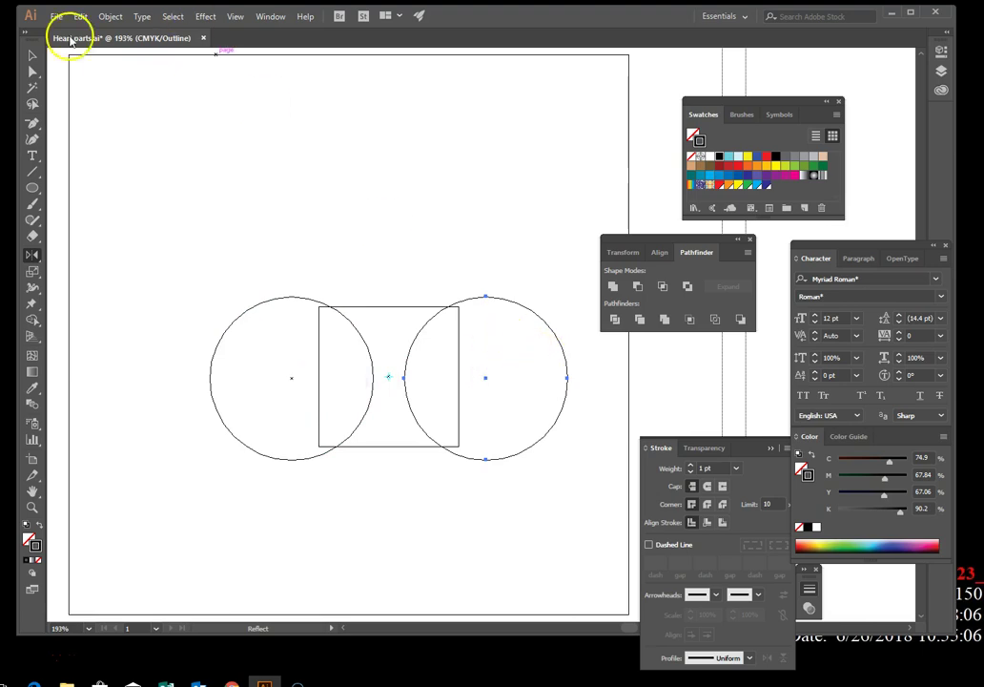
Select all objects and subtract both circles from the square as a Minus Front compound shape.
left_click(172, 16)
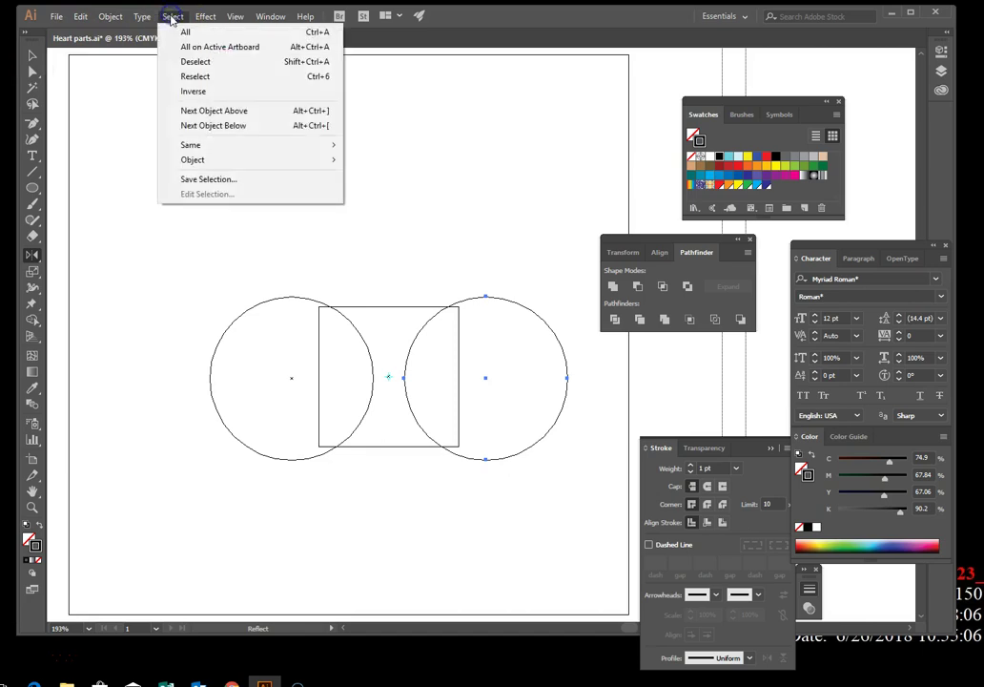
left_click(177, 32)
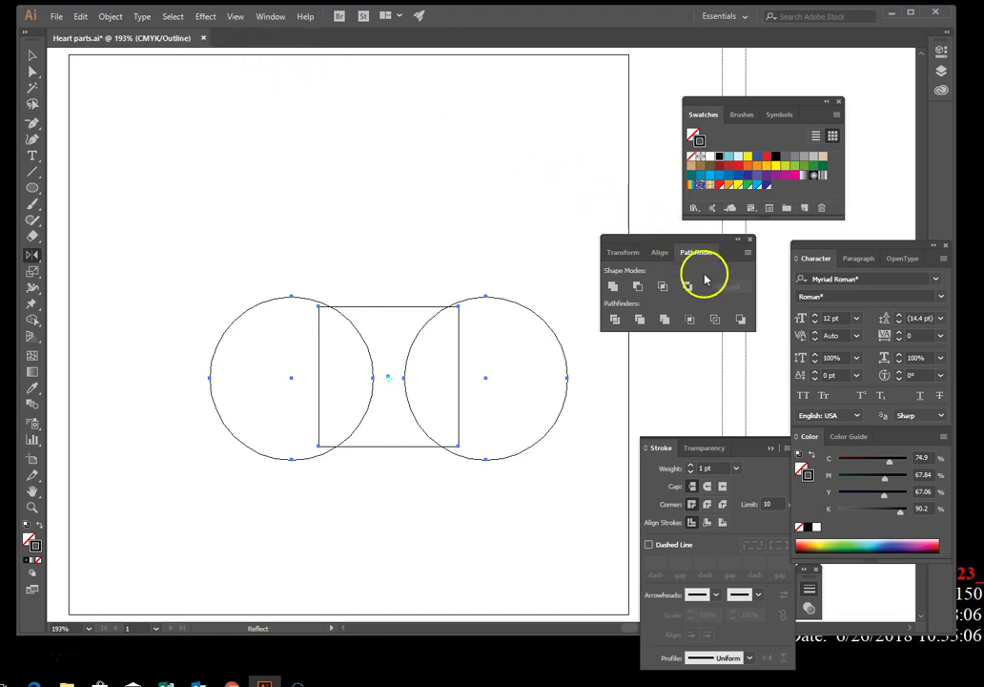
left_click(640, 289, "alt")
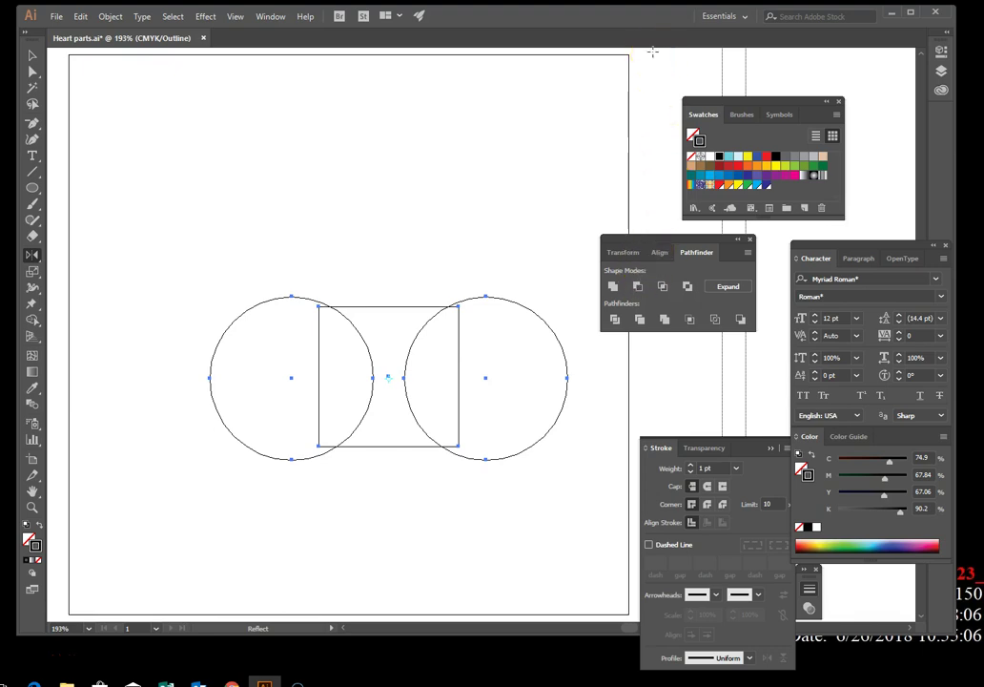
Switch from Outline view to Preview on CPU and activate the Selection tool.
left_click(235, 17)
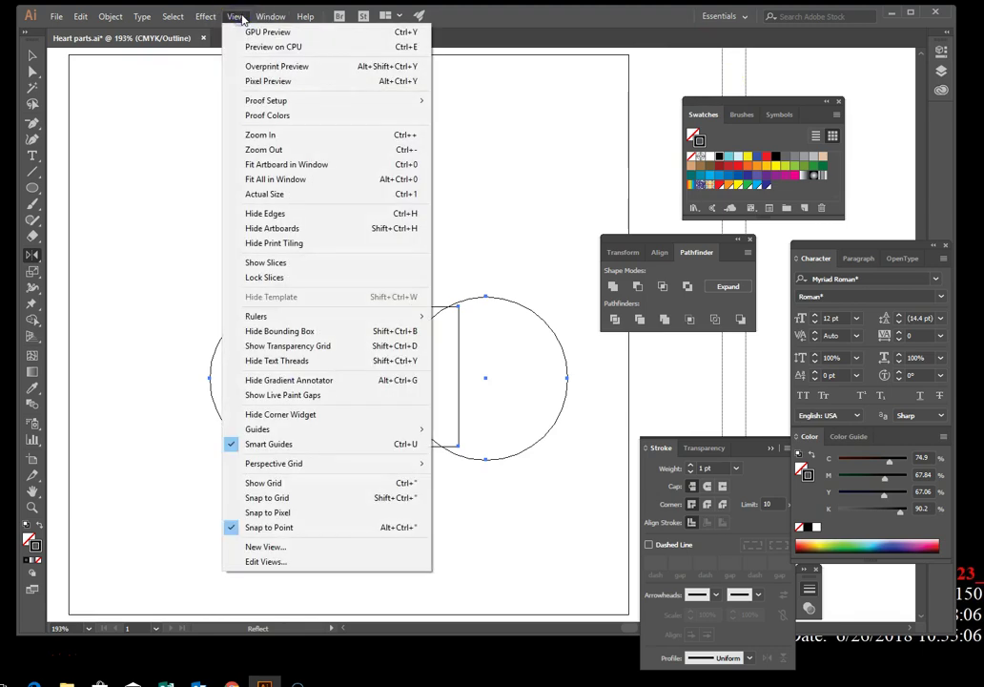
left_click(260, 47)
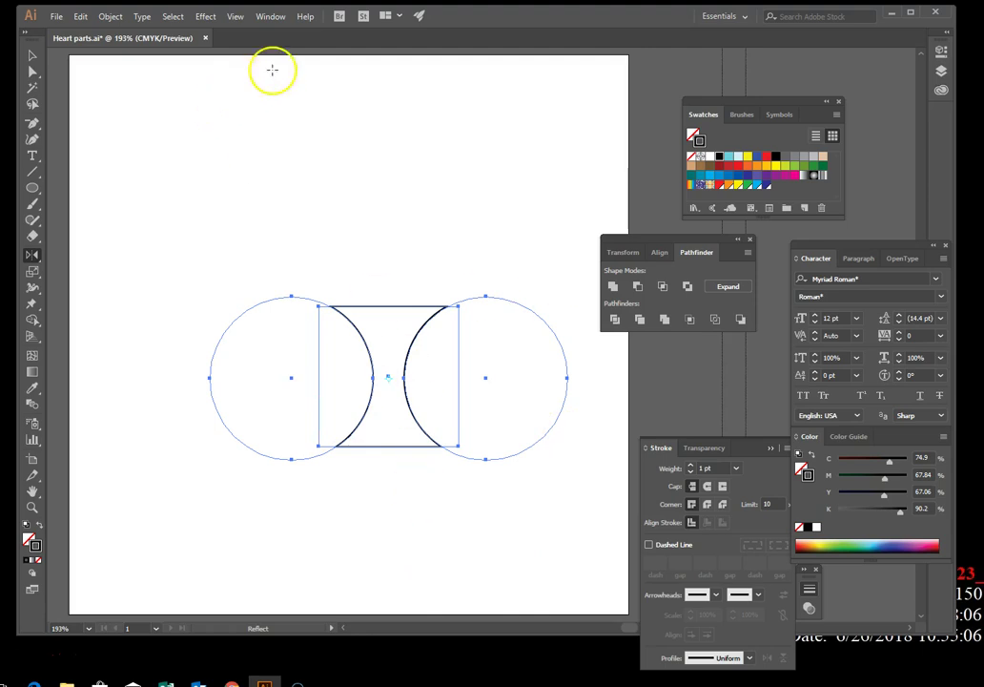
left_click(238, 17)
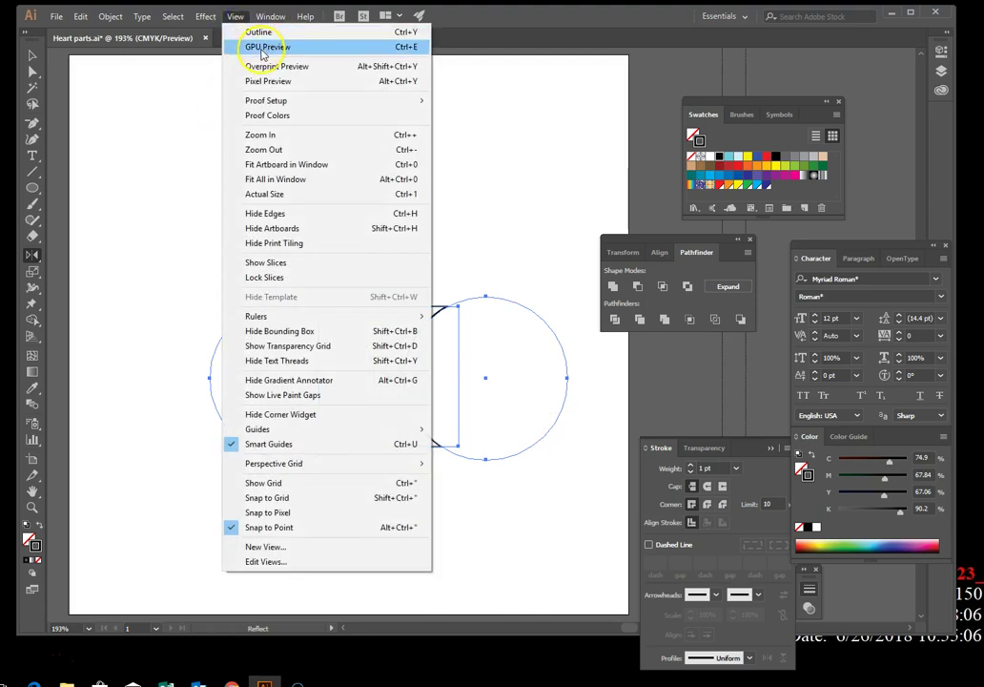
left_click(31, 55)
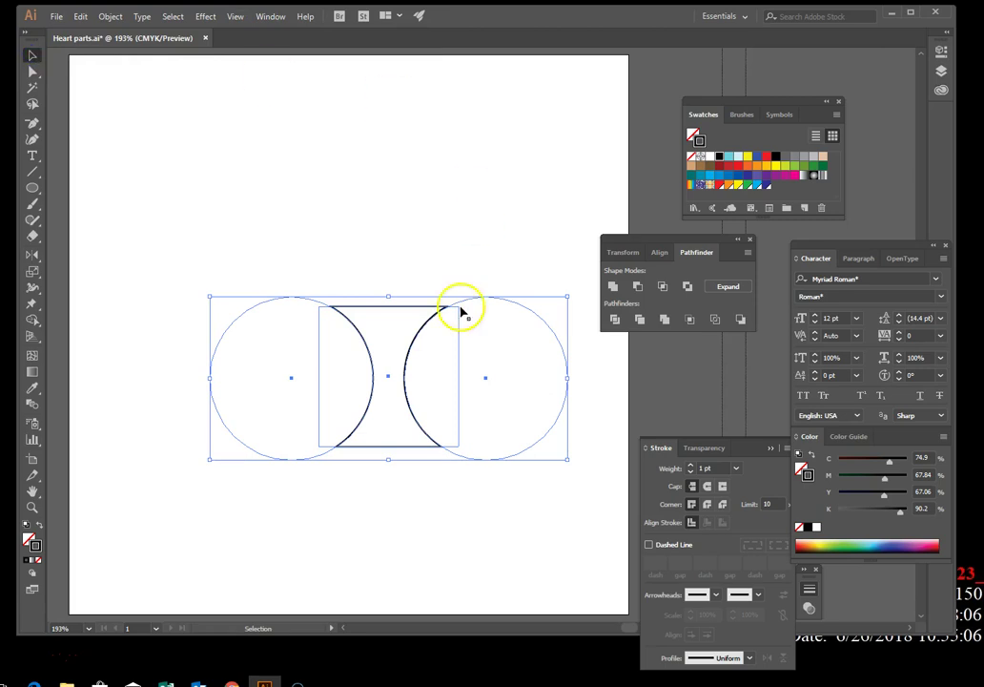
Select the hourglass-like compound shape and fill it with solid black (C 0, M 0, Y 0, K 100).
left_click(343, 229)
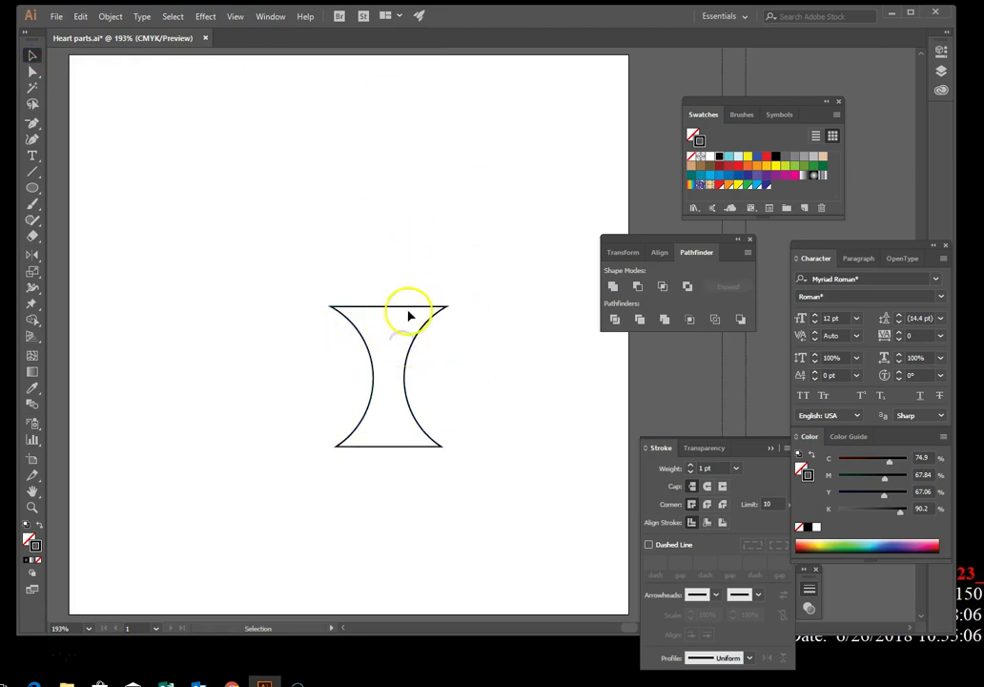
left_click(408, 313)
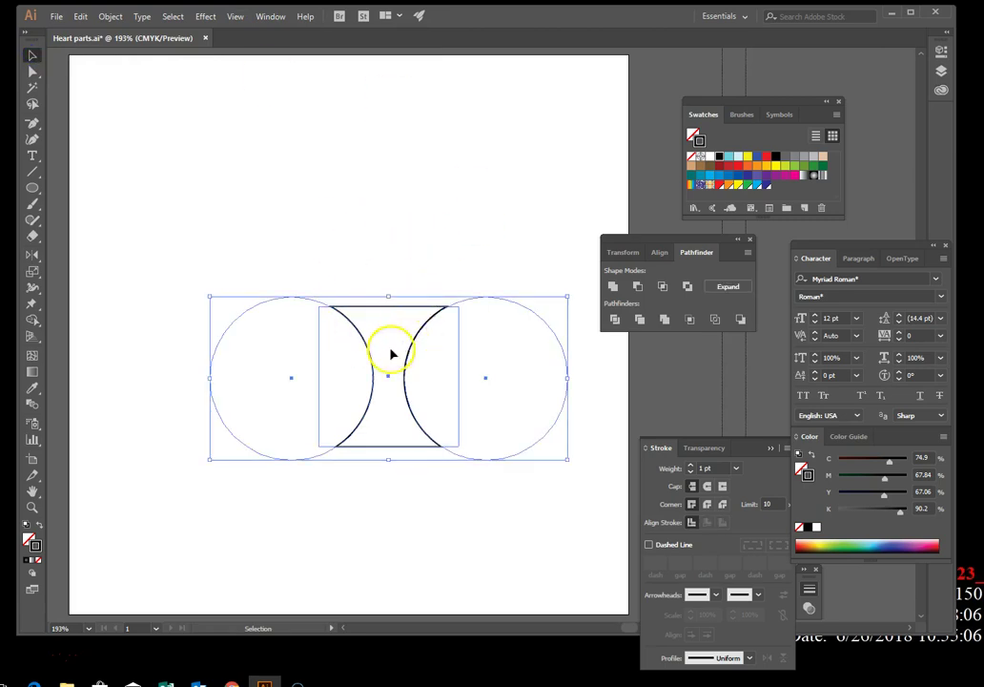
left_click(29, 540)
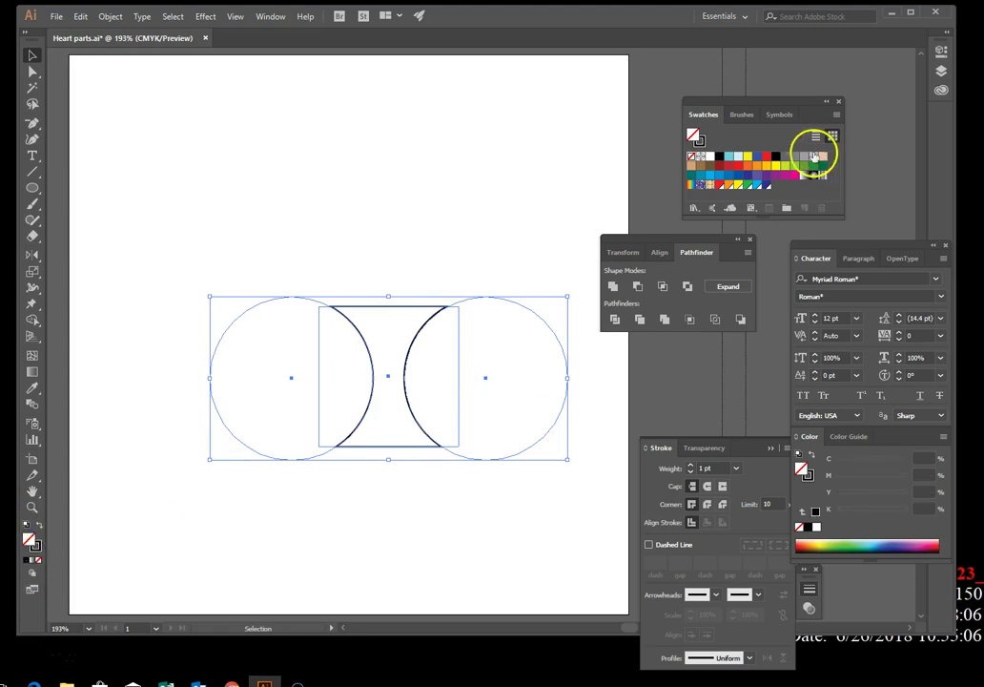
left_click(775, 158)
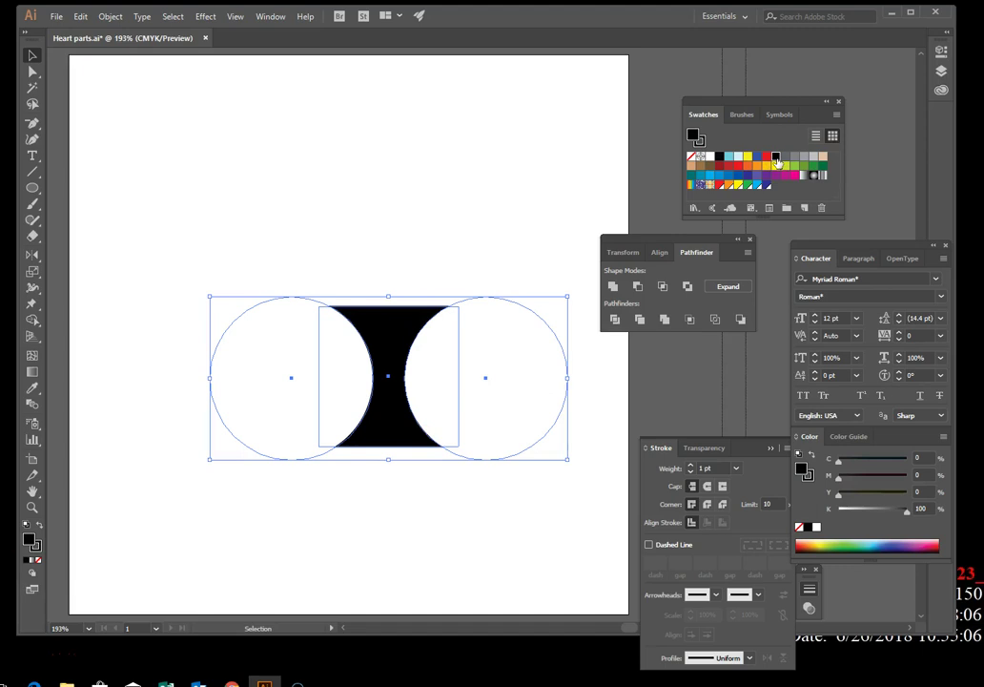
left_click(758, 139)
Show all hidden objects and move the black stem down and left so it extends below the middle of the inverted heart.
left_click(111, 18)
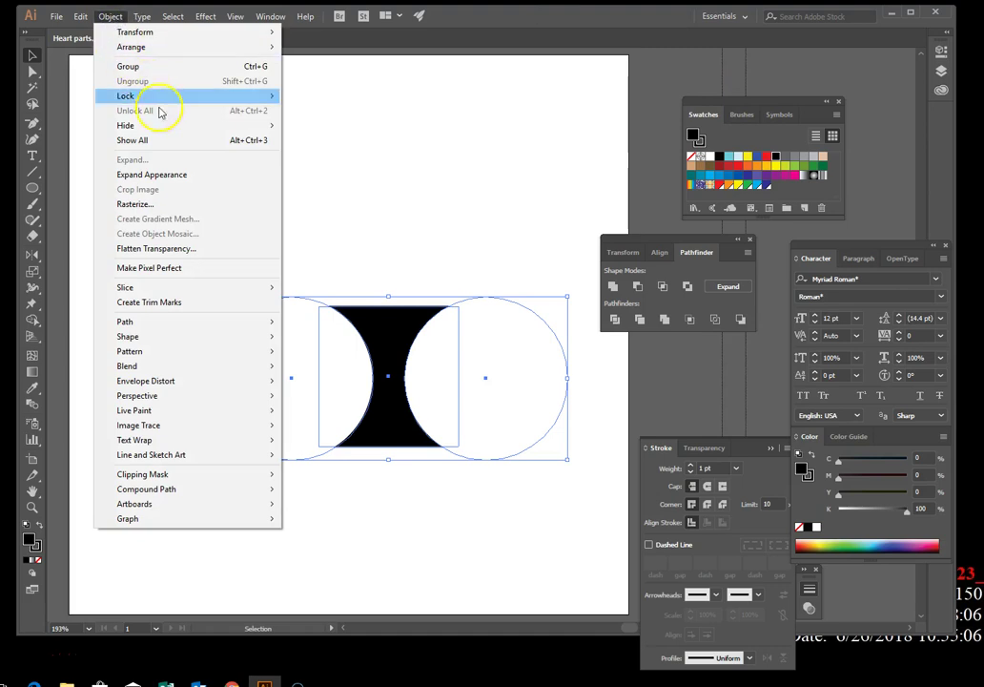
left_click(161, 142)
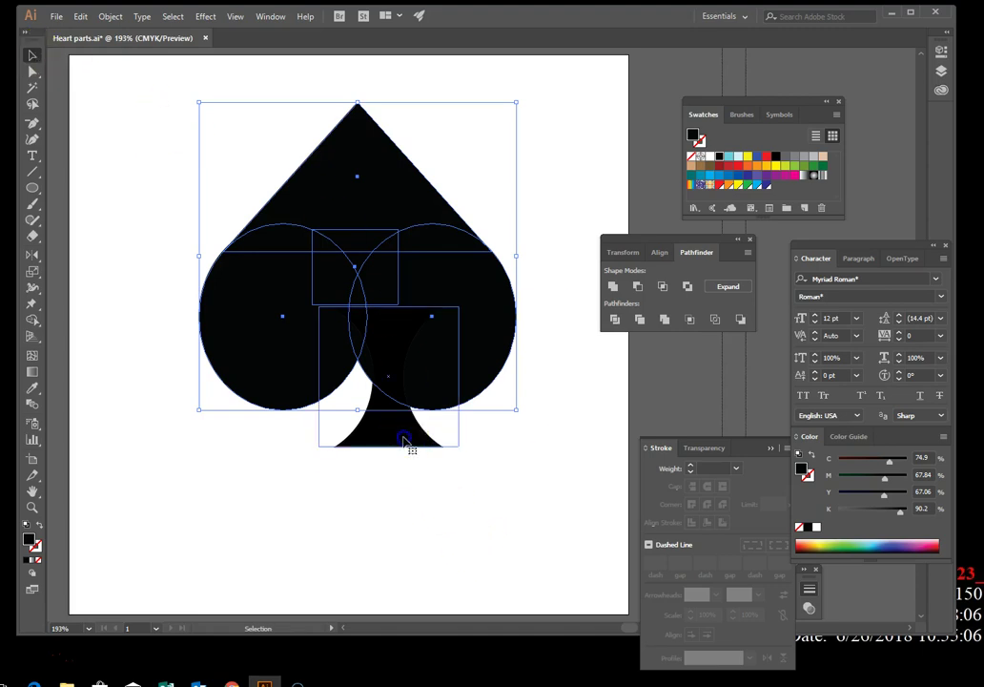
left_click_drag(404, 440, 384, 486)
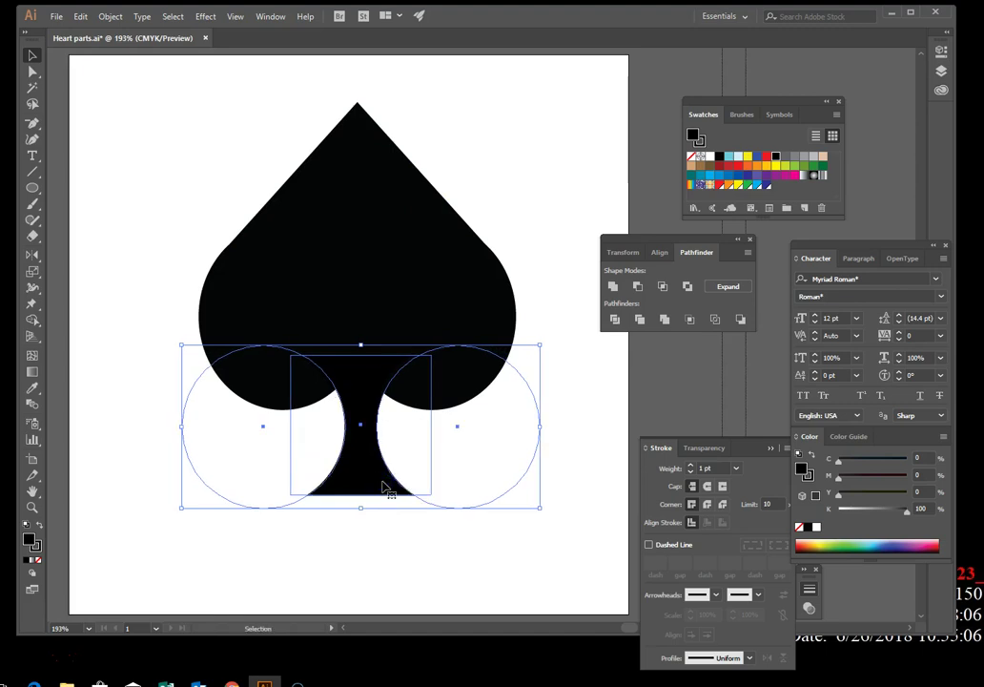
Select all objects, unite the inverted heart and the stem into one spade compound shape, and deselect it.
left_click(172, 16)
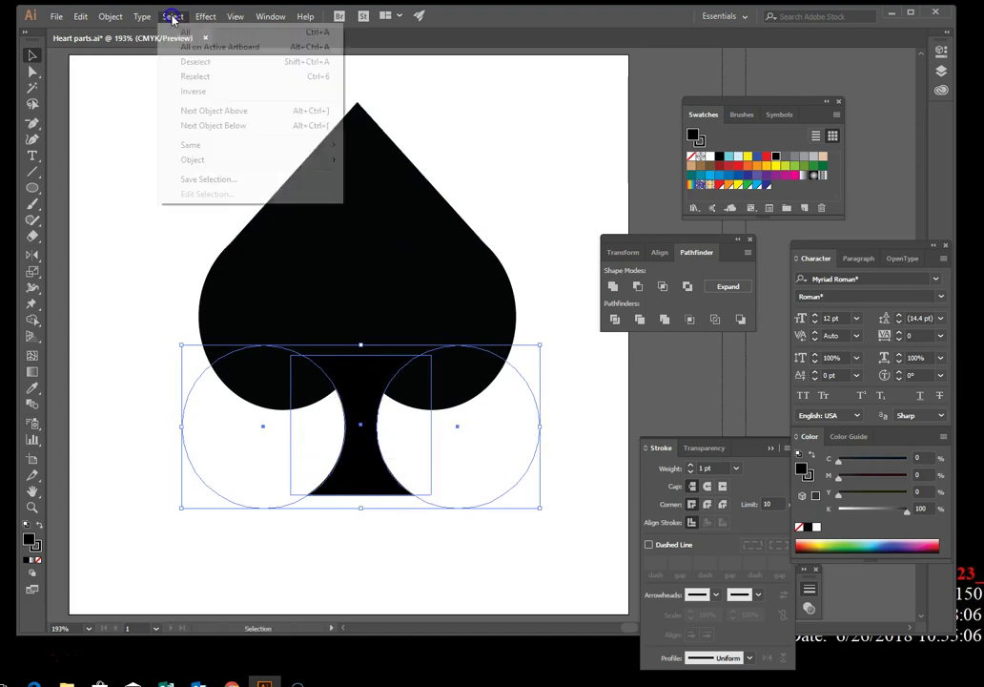
left_click(185, 31)
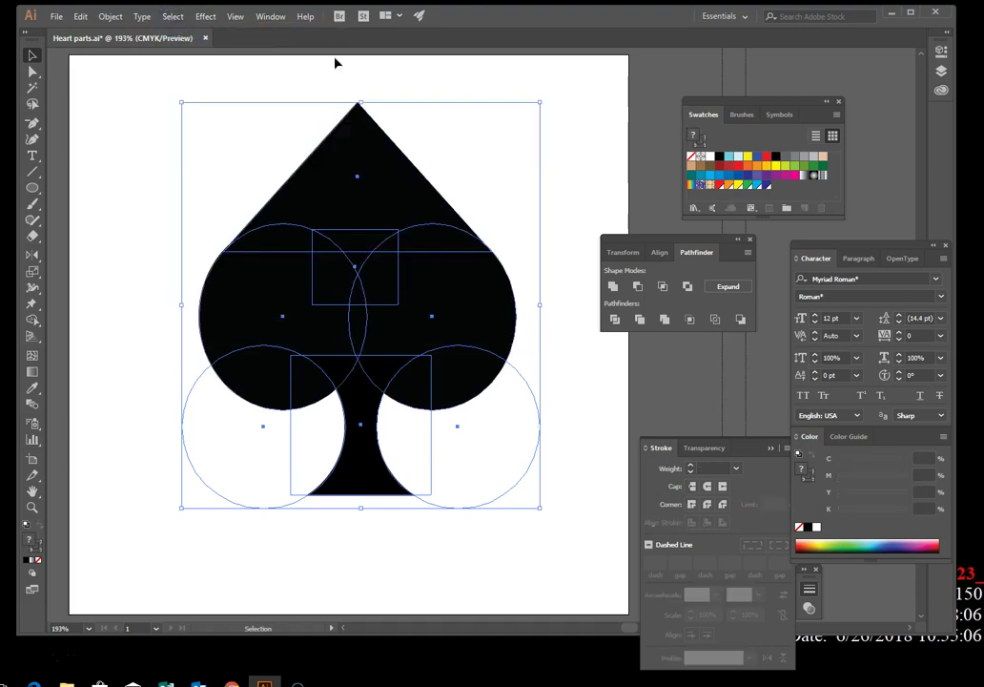
left_click(613, 287)
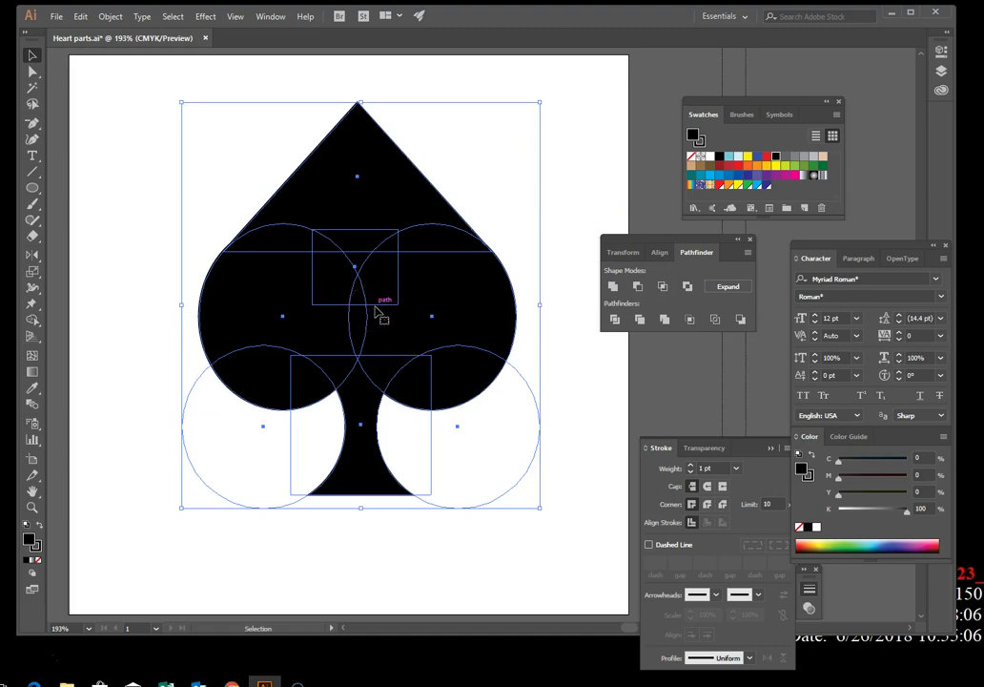
left_click(569, 81)
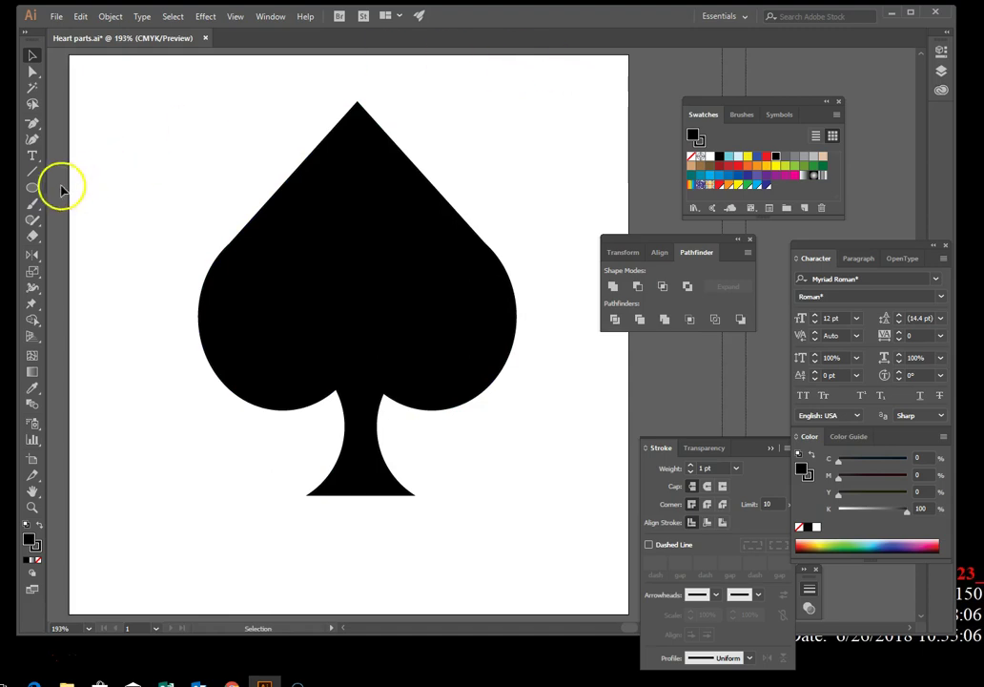
Create an 8-point star over the middle of the spade with Radius 1 of 1 in and Radius 2 of 3 in.
left_click(31, 188)
left_click_drag(31, 188, 108, 255)
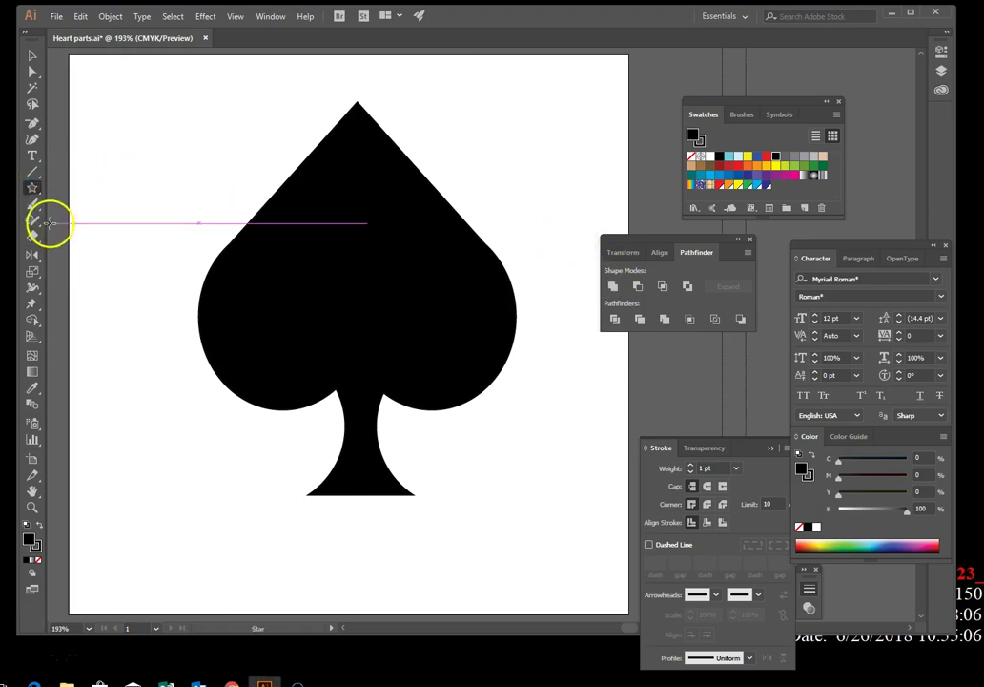
mouse_move(32, 189)
left_mouse_down()
mouse_move(87, 227)
mouse_move(31, 191)
left_mouse_up()
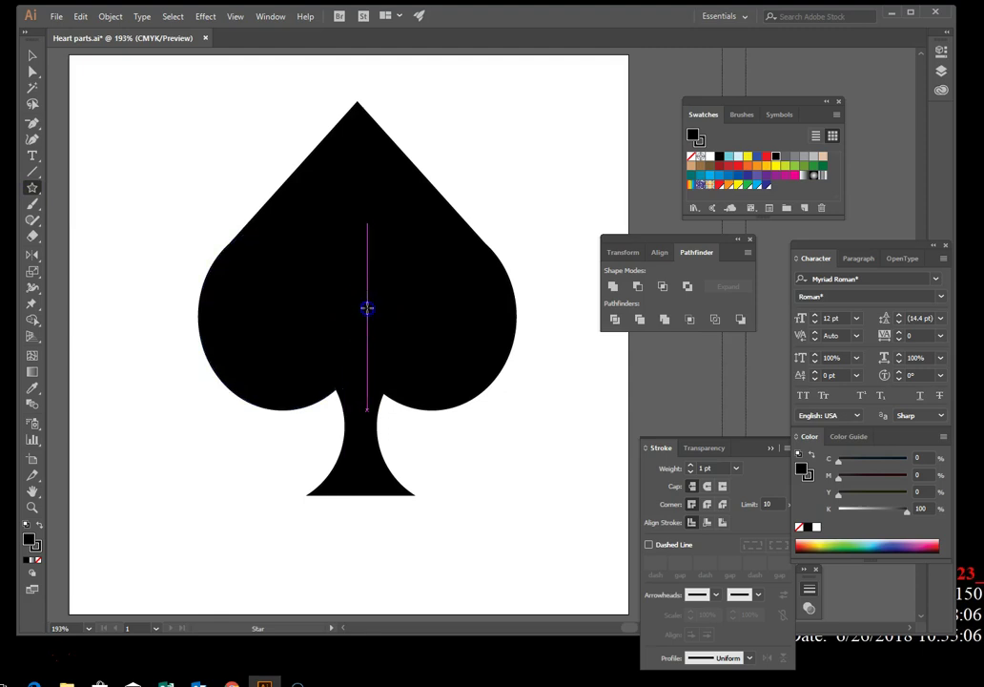
left_click(367, 309)
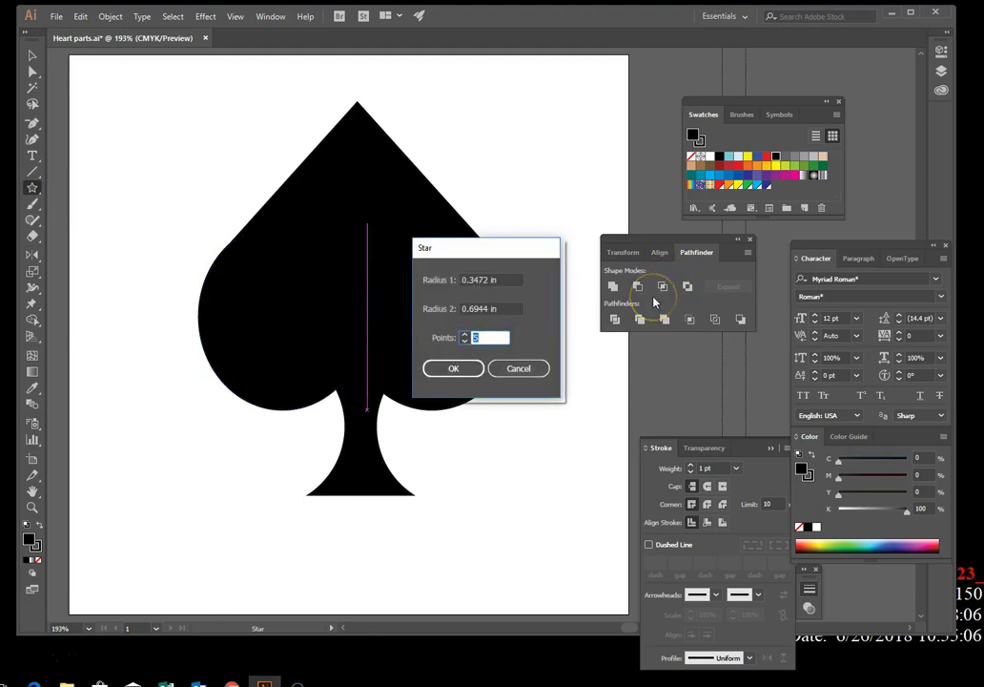
left_click(492, 280)
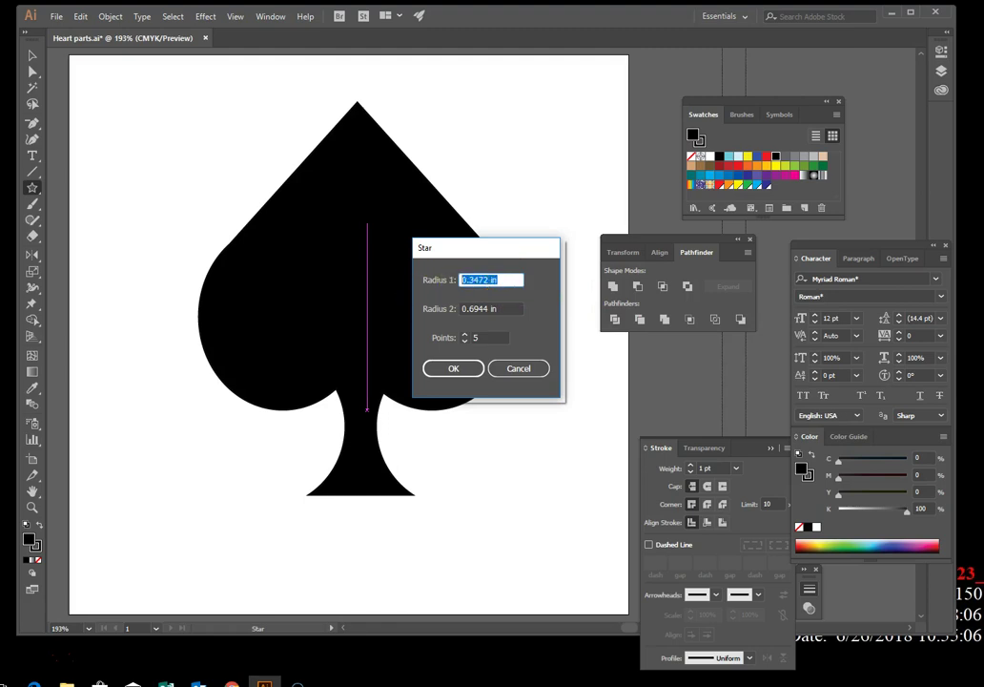
type("1")
left_click(427, 306)
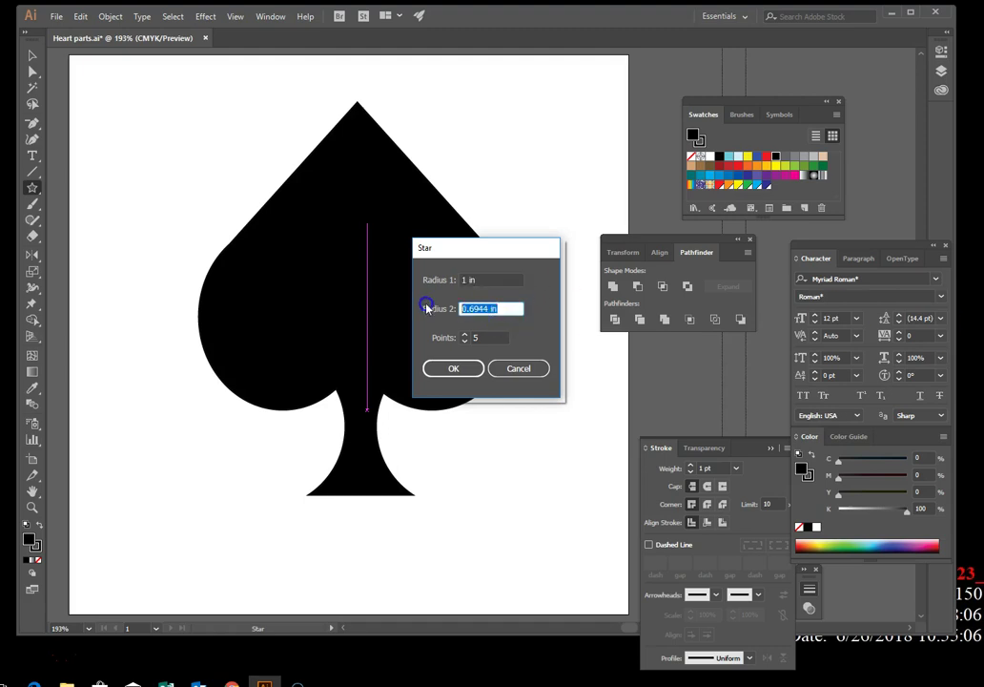
type("3")
left_click(465, 338)
left_click(464, 335)
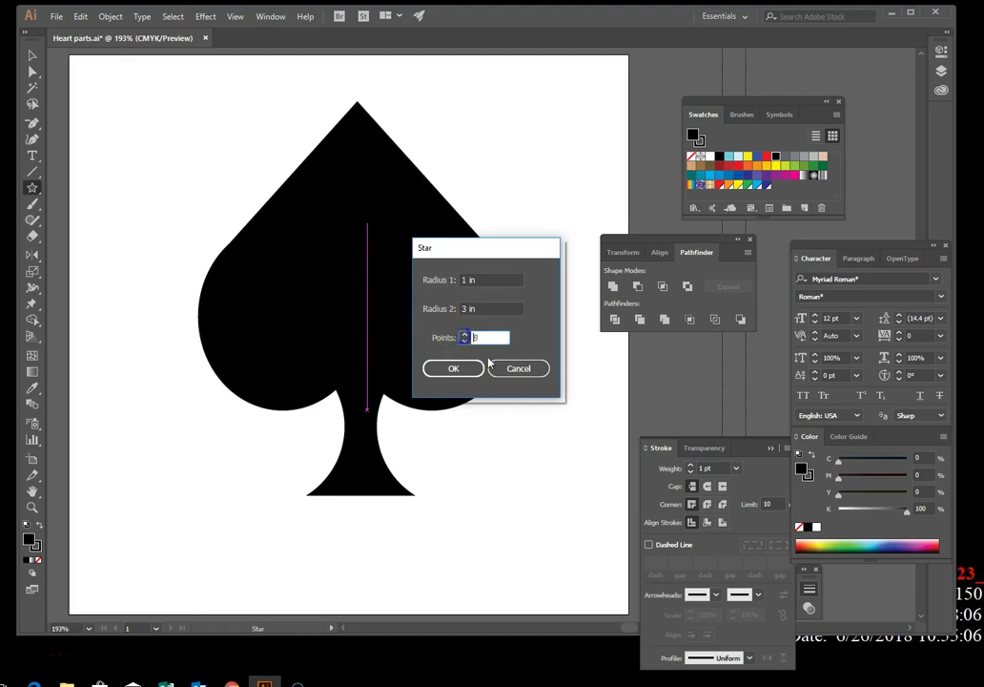
left_click(452, 368)
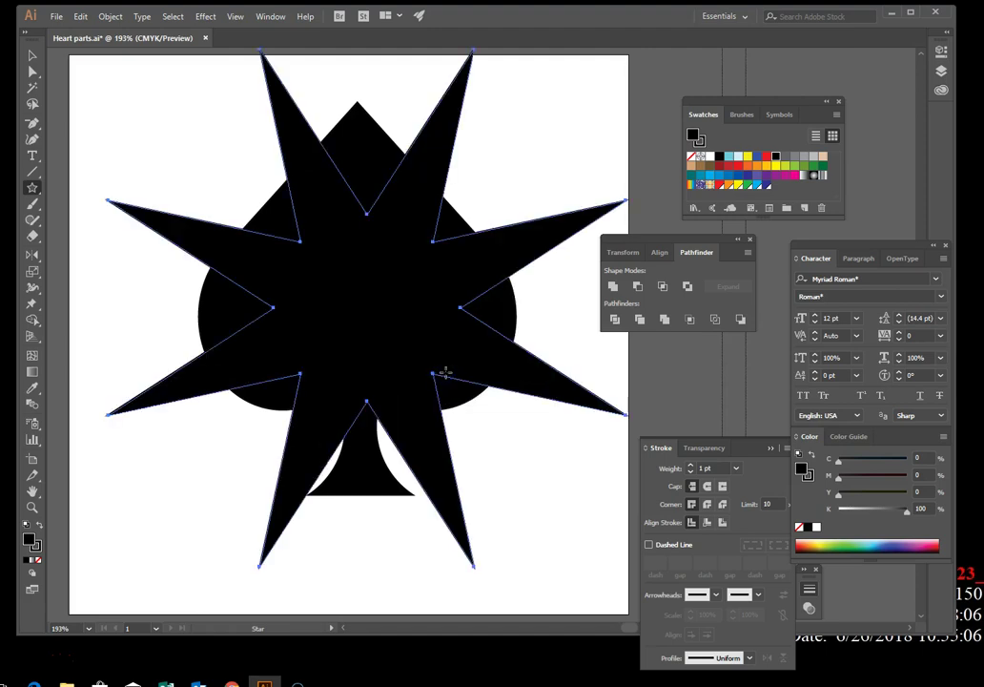
Fill the star with yellow and set its stroke to None.
left_click(424, 372)
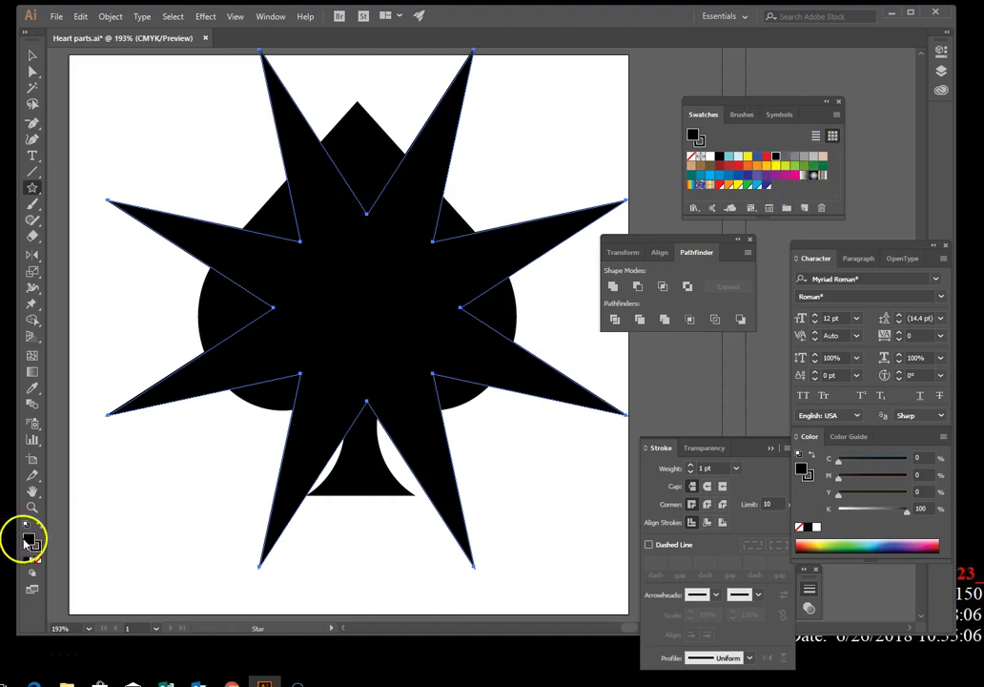
left_click(747, 157)
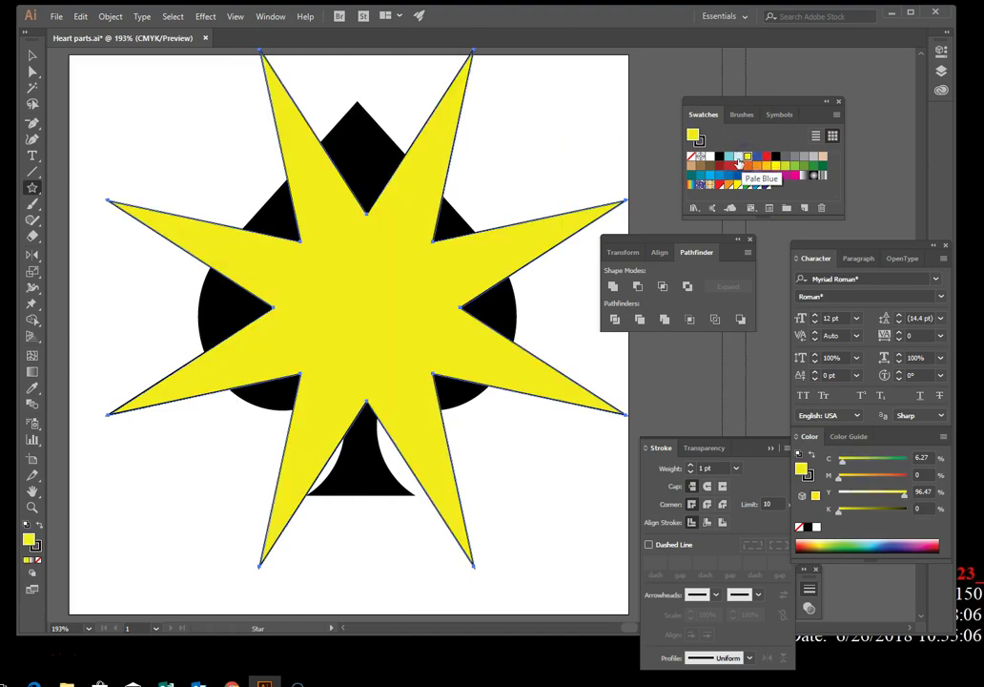
left_click(37, 549)
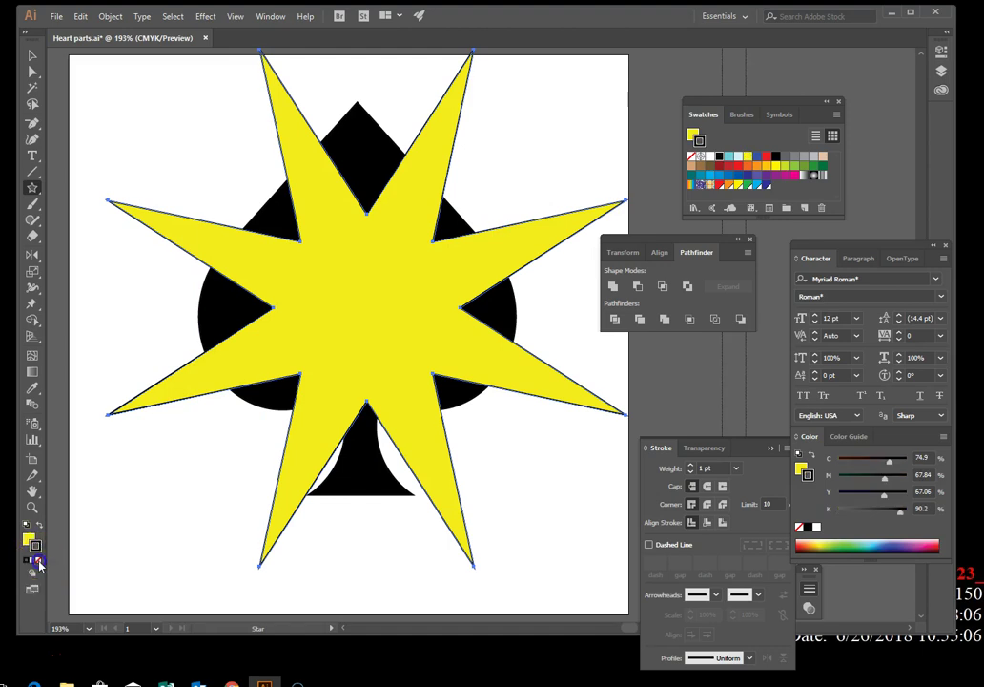
left_click(39, 563)
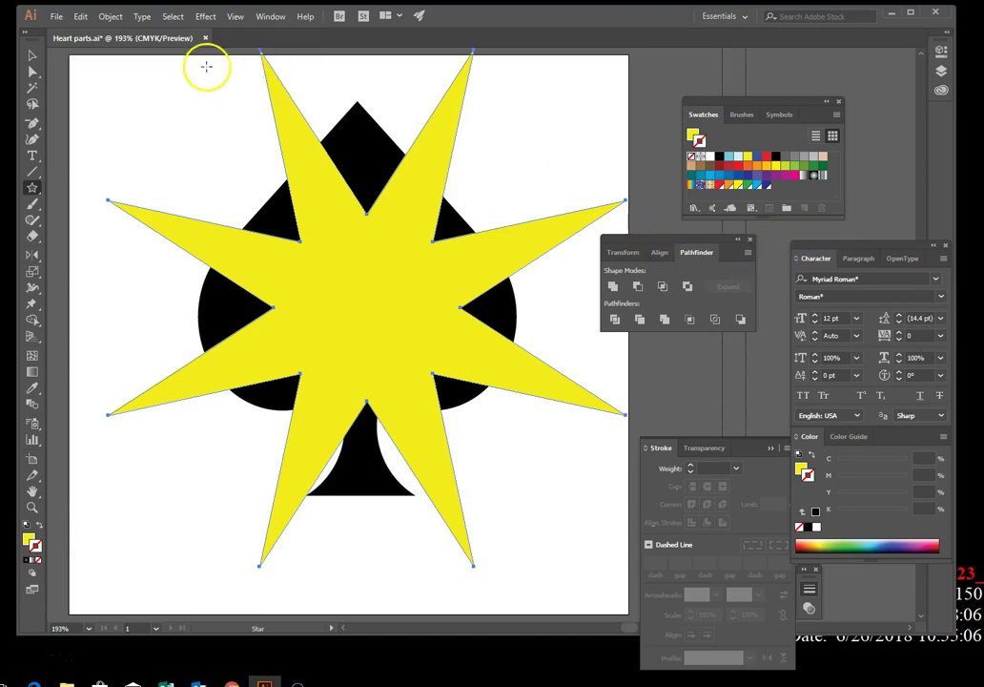
Select both the star and the spade and align their centres horizontally.
left_click(659, 253)
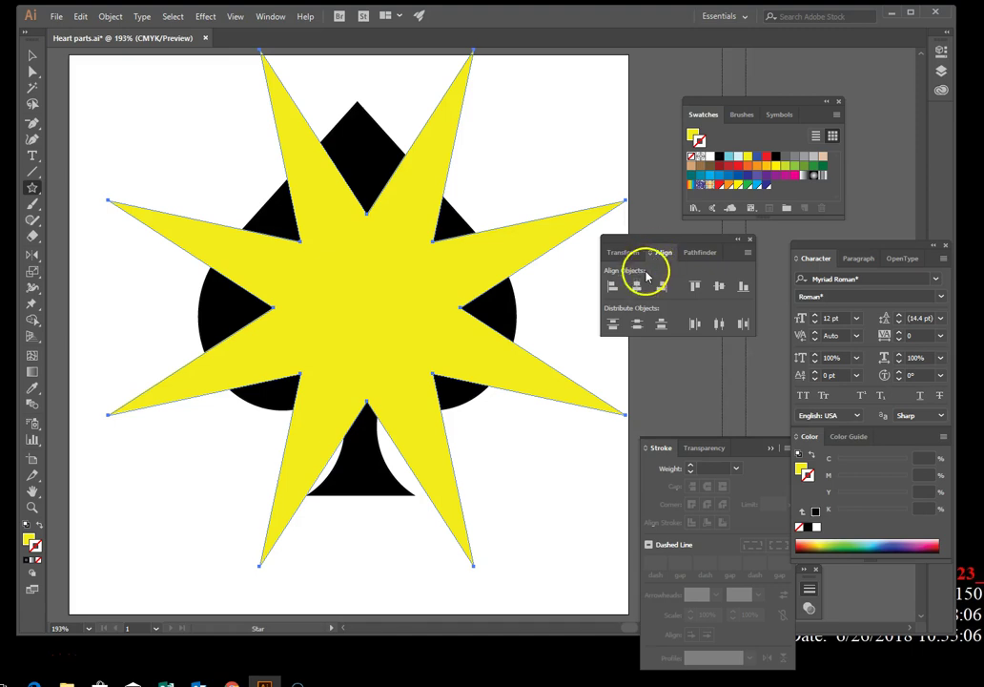
left_click(637, 286)
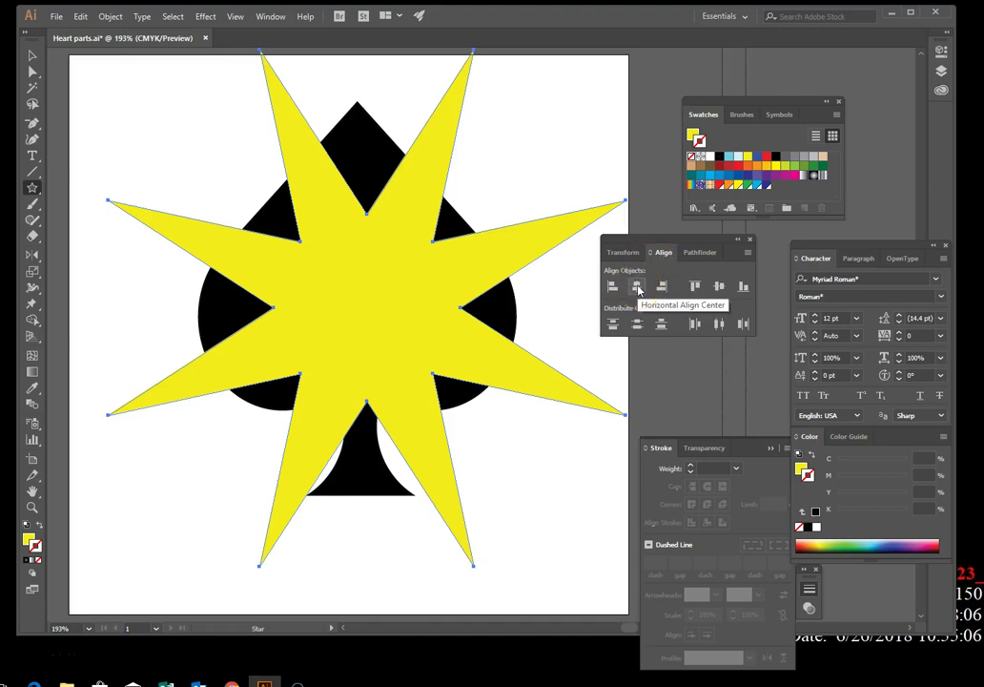
left_click(638, 287)
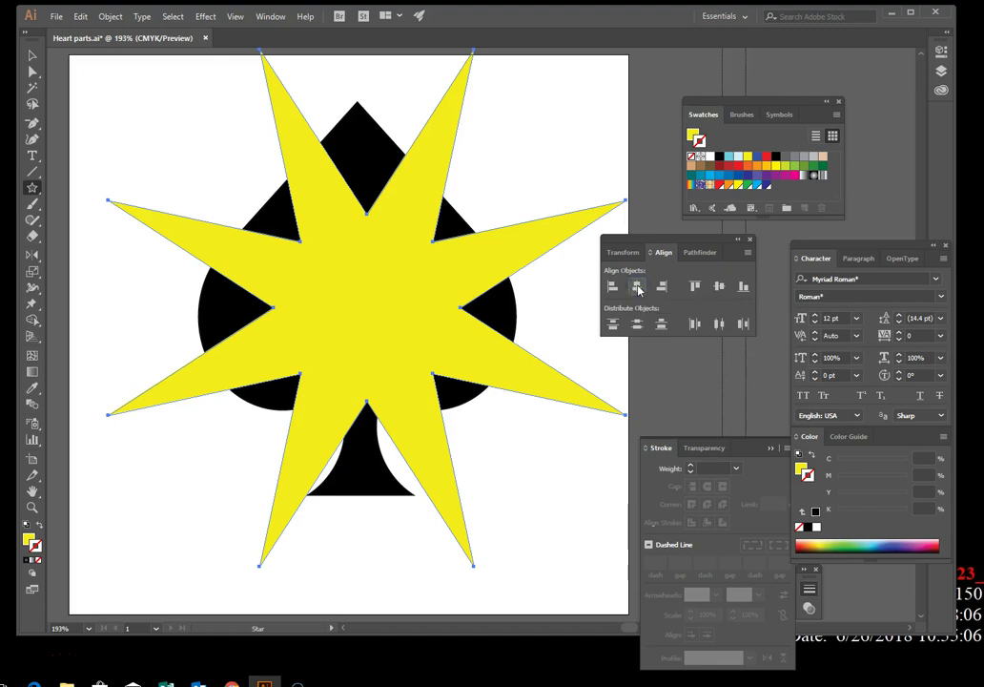
left_click(32, 54)
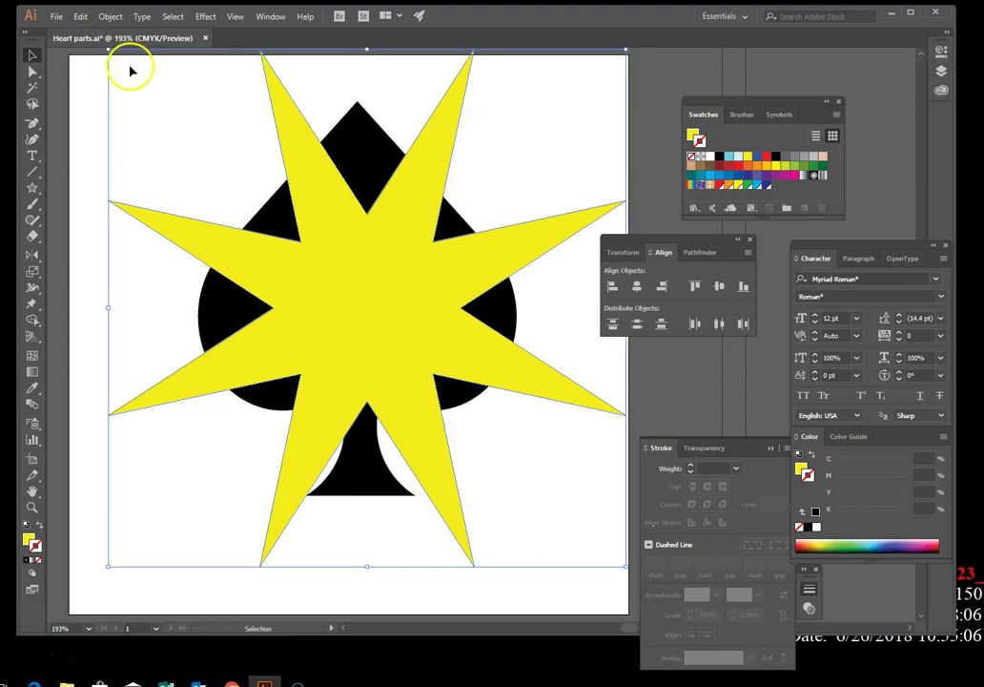
left_click_drag(78, 80, 613, 583)
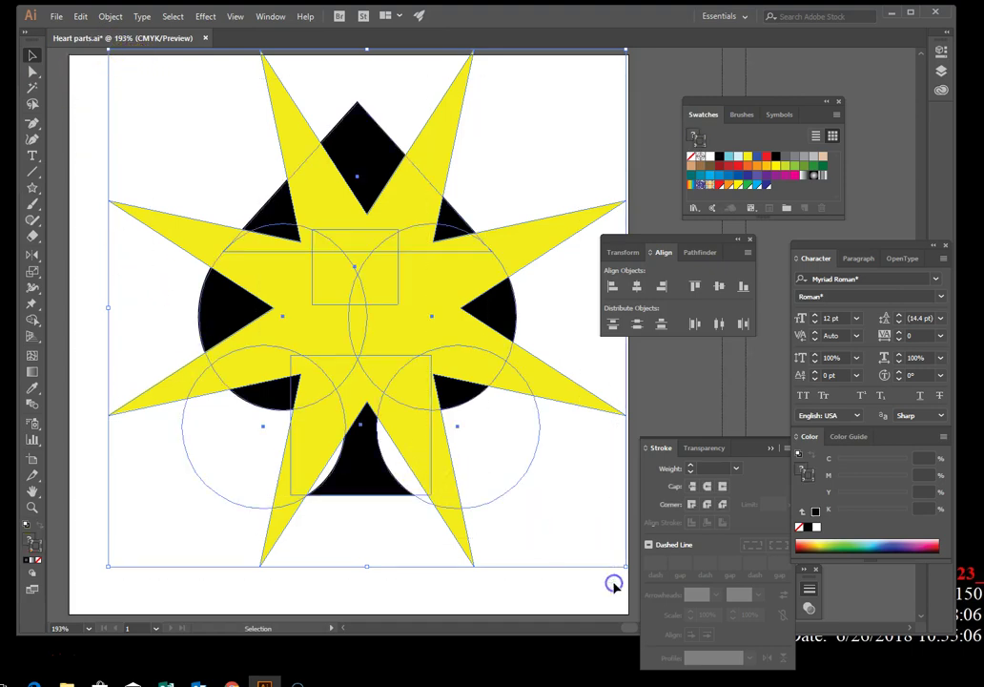
left_click(639, 291)
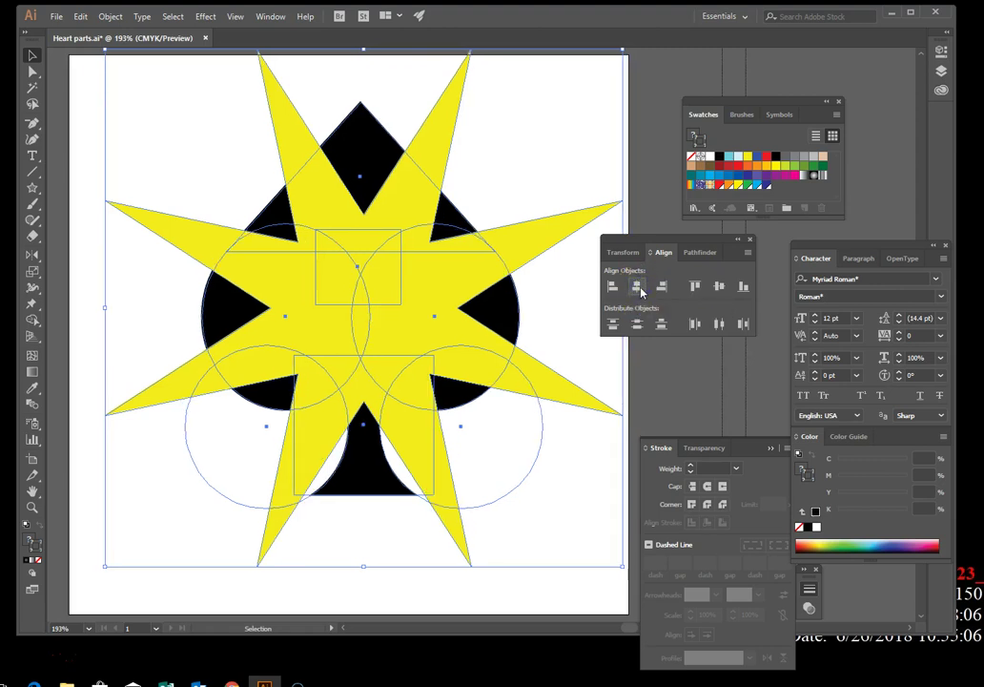
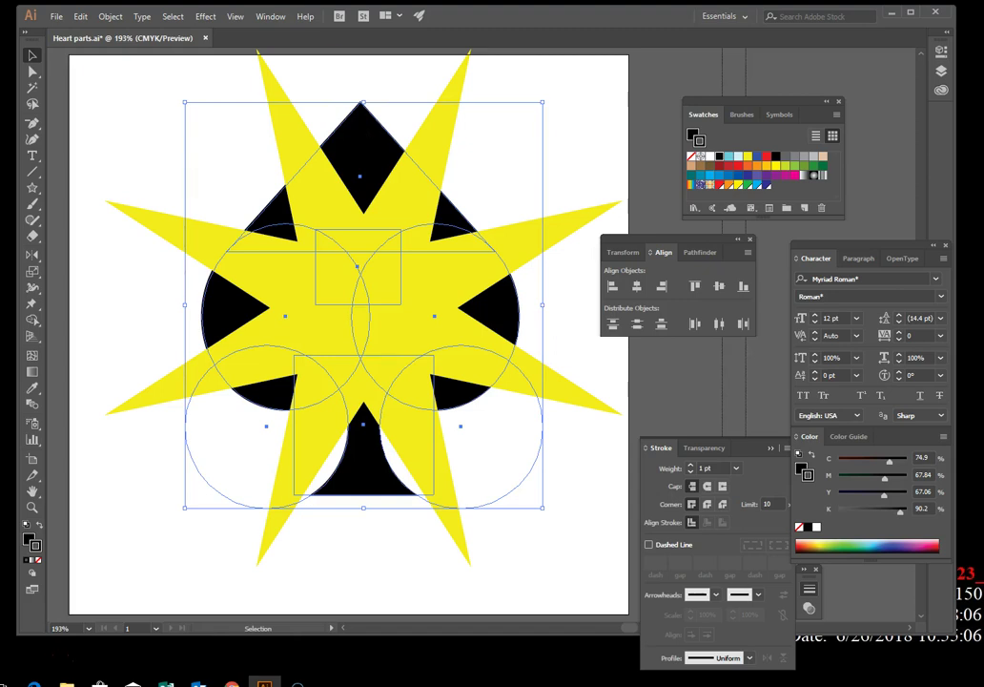
Copy the selected spade and paste the duplicate in front of it.
left_click(82, 17)
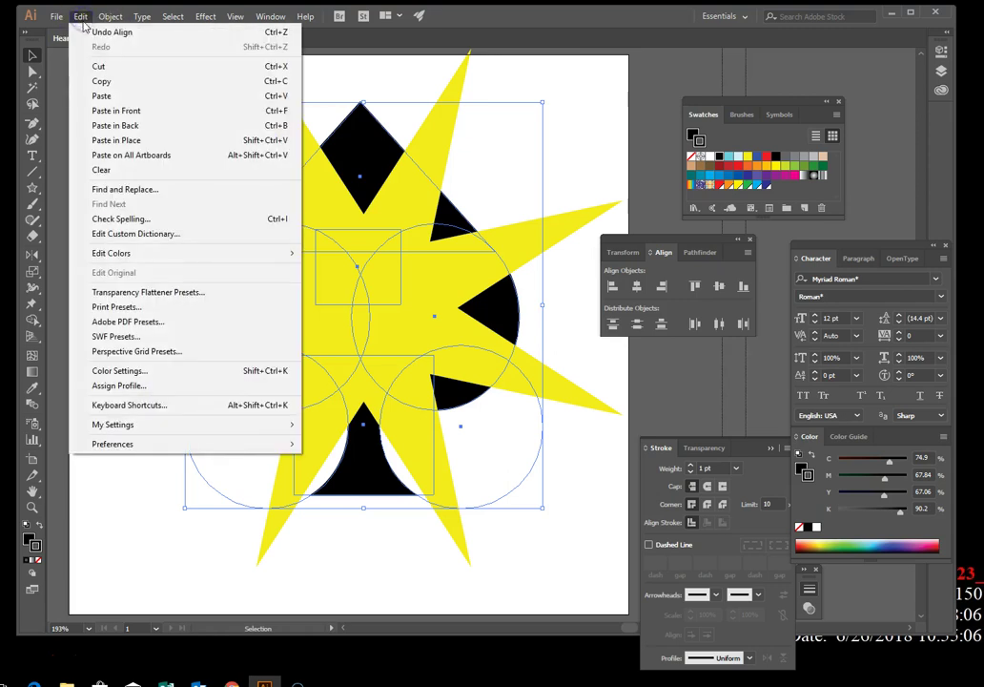
left_click(109, 82)
left_click(410, 109)
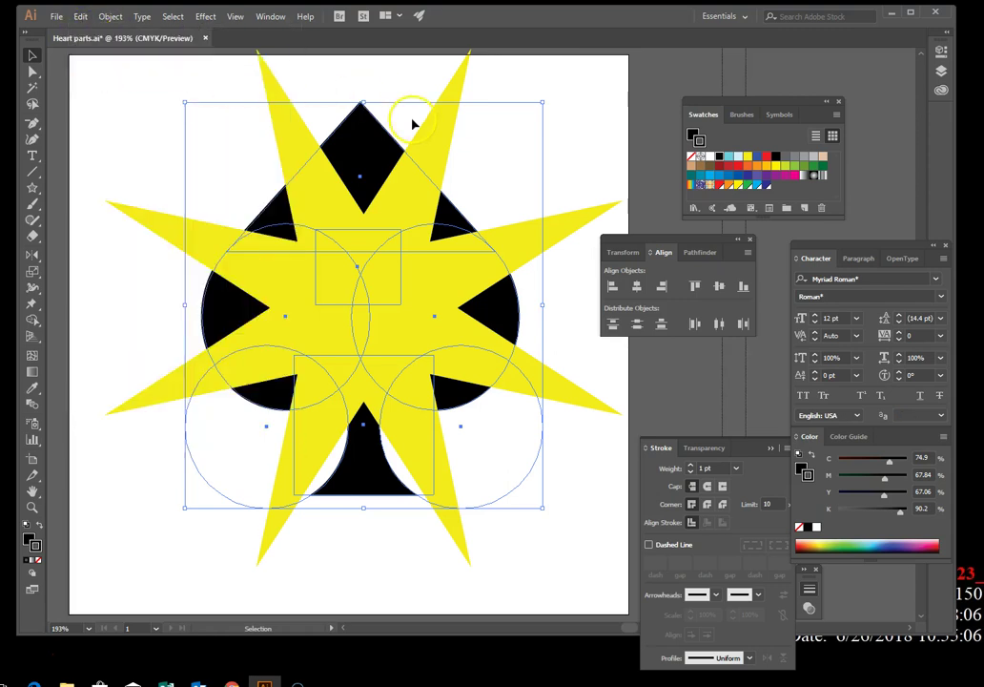
left_click(111, 18)
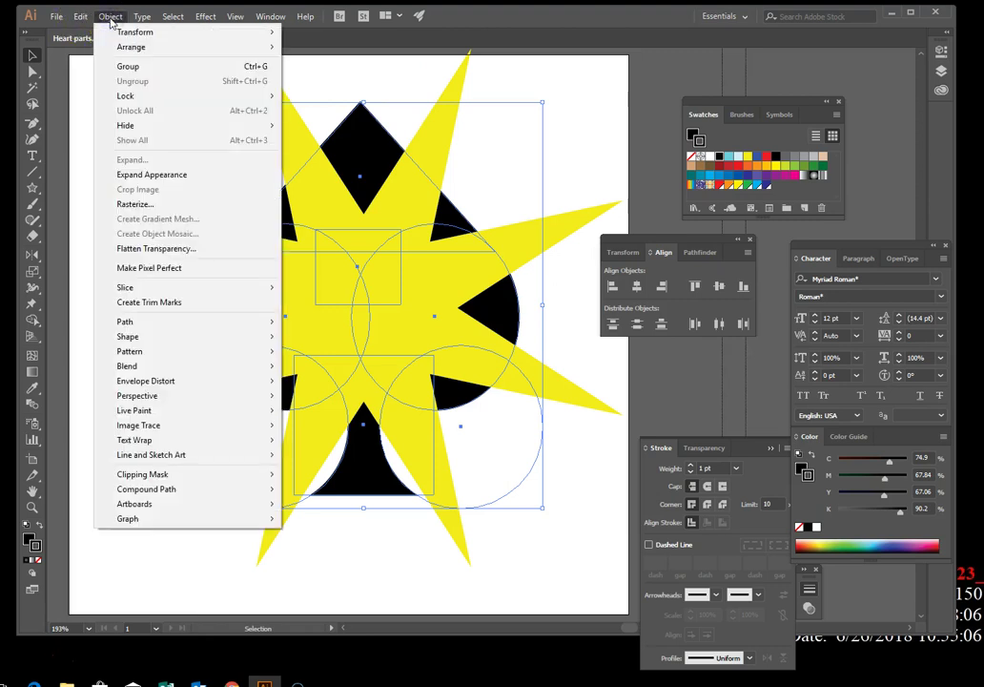
mouse_move(80, 17)
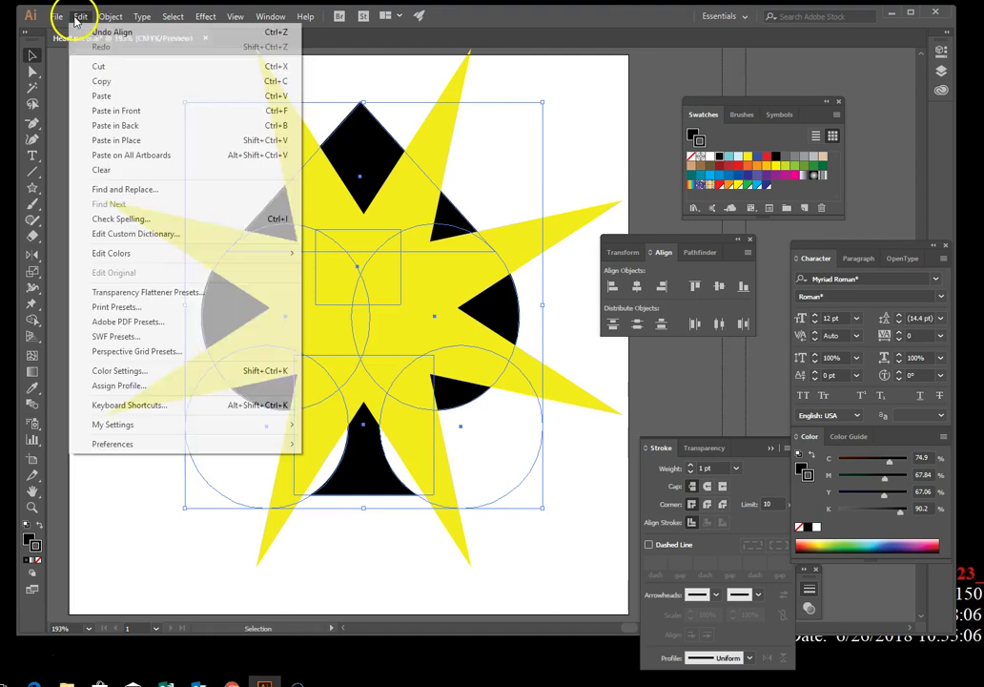
left_click(111, 112)
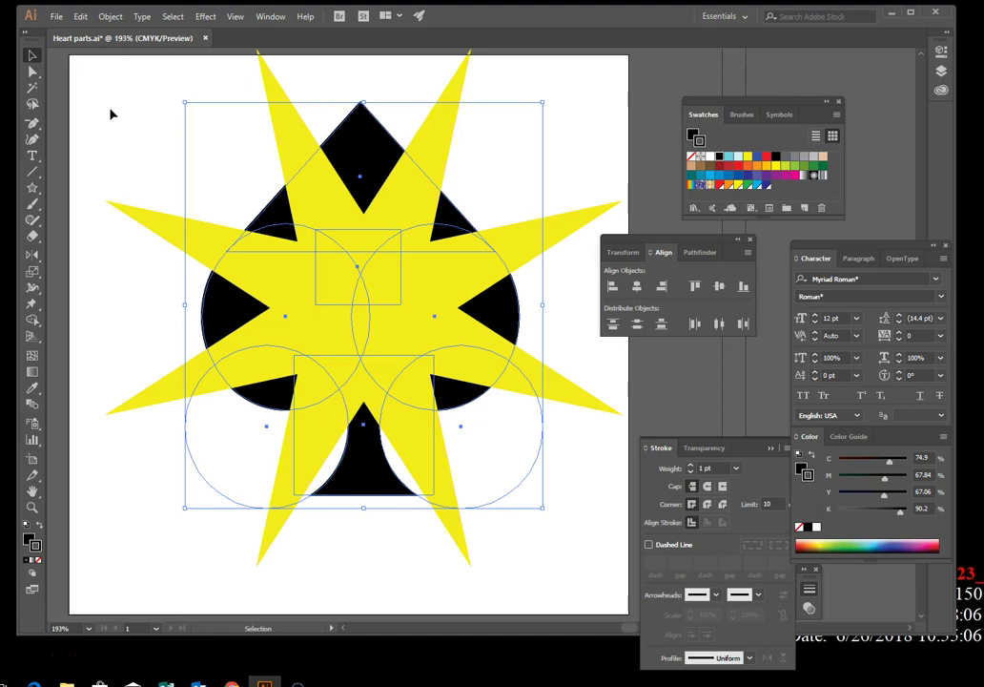
Add the yellow star to the selected duplicate spade and intersect the two as an editable compound shape.
left_click_drag(246, 82, 290, 132)
mouse_move(296, 94)
left_mouse_down()
mouse_move(307, 92)
mouse_move(292, 84)
mouse_move(280, 93)
left_mouse_up()
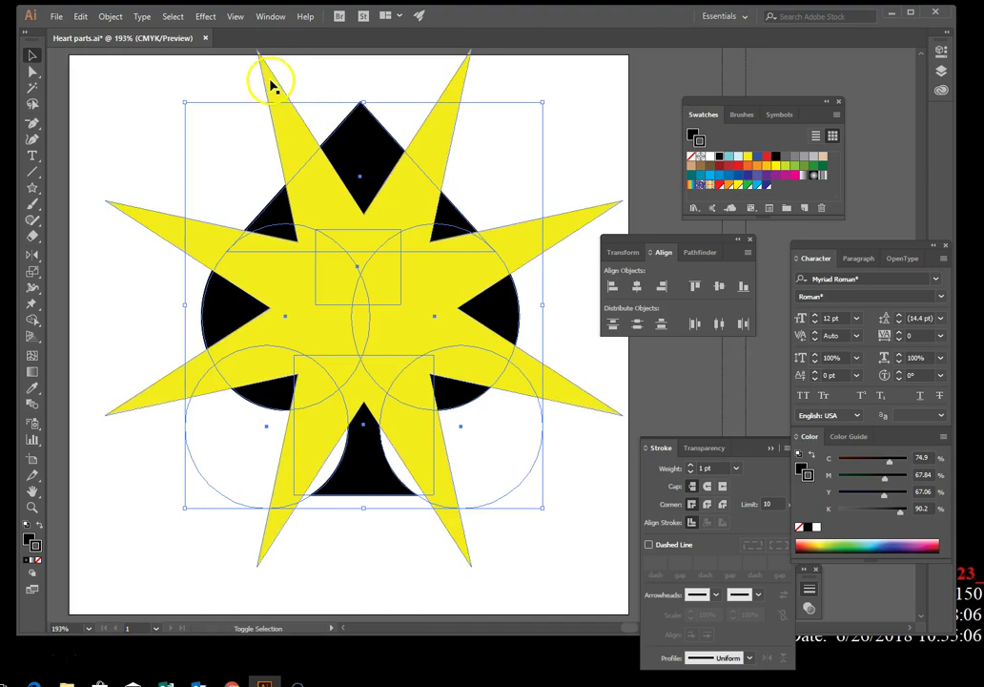
left_click(271, 87, "shift")
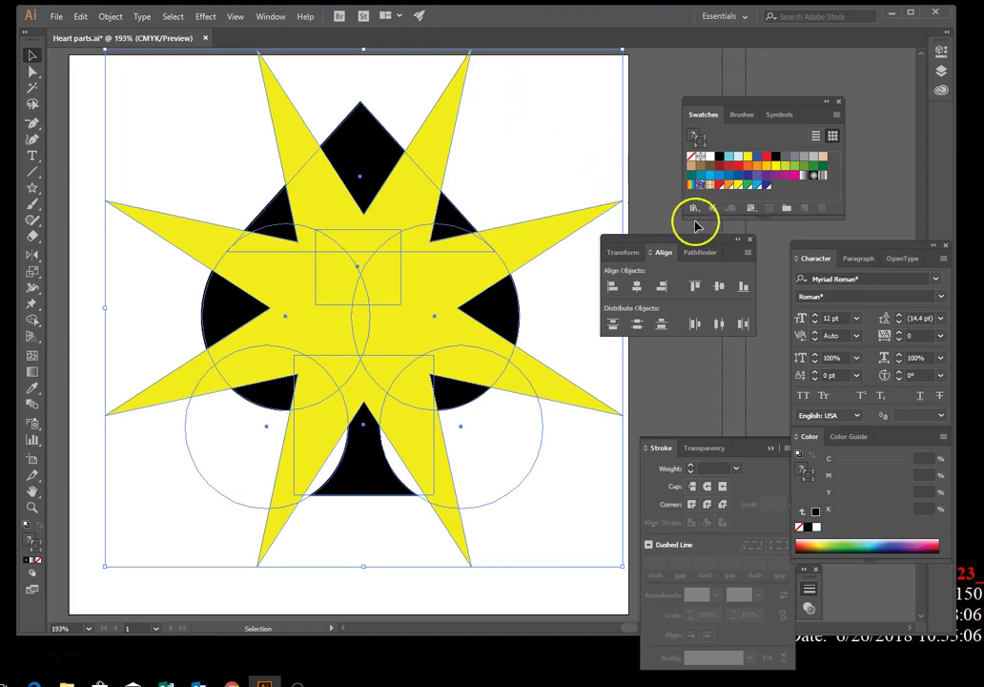
left_click(706, 258)
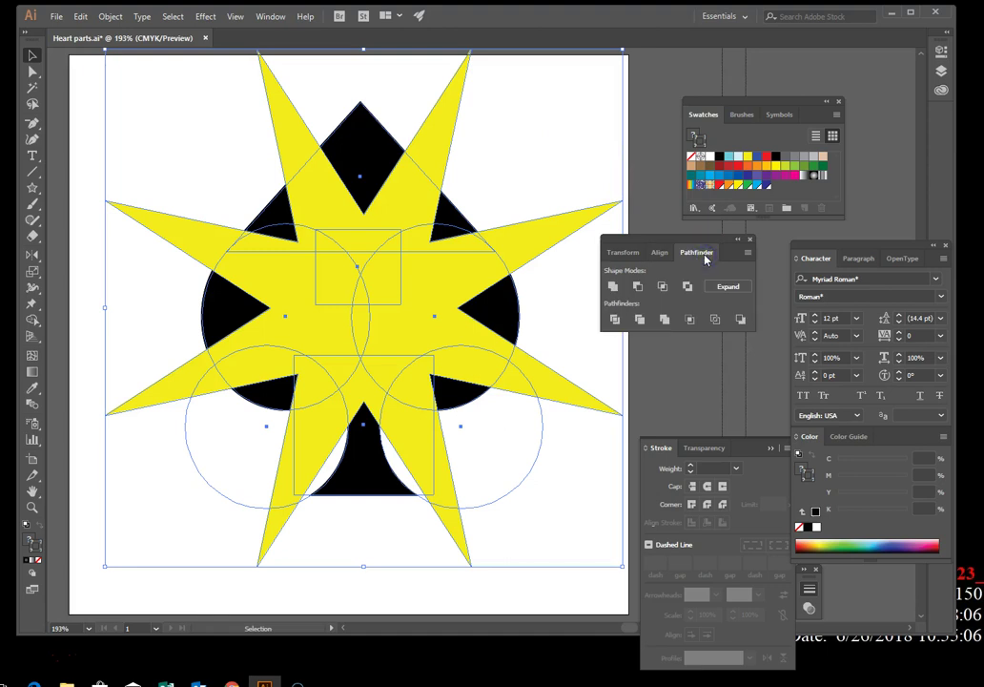
left_click(664, 287)
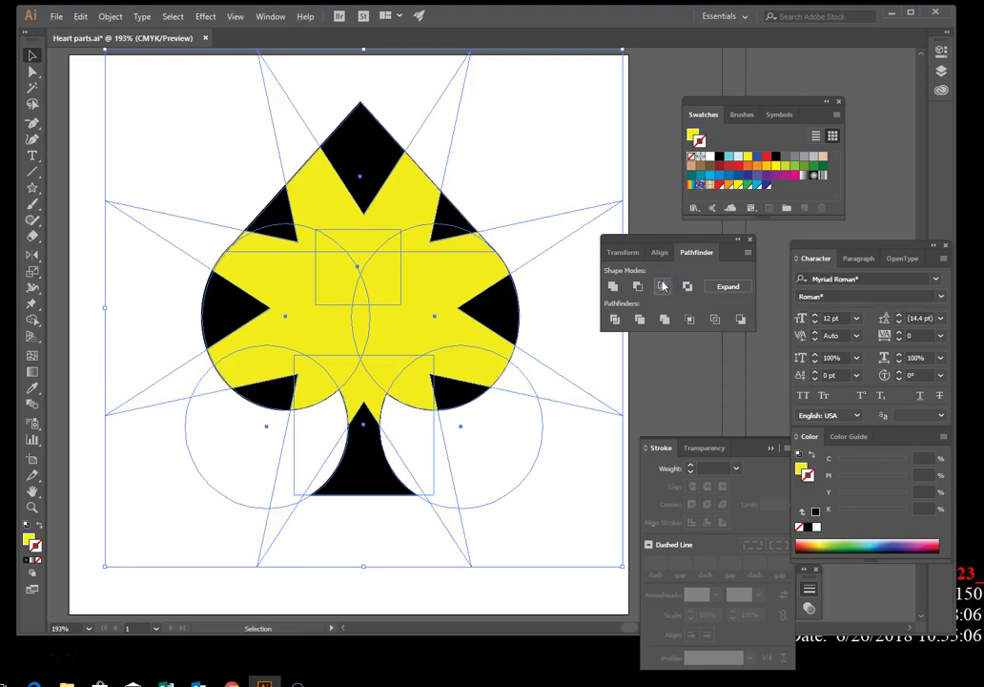
left_click(81, 121)
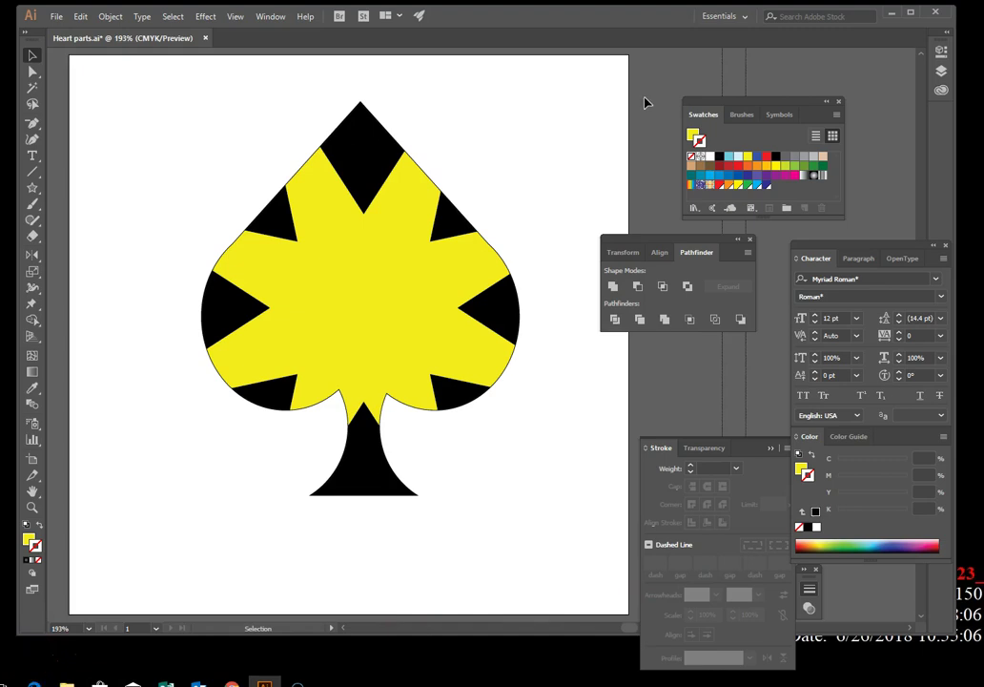
Save the changes to the Heart parts document.
left_click(57, 17)
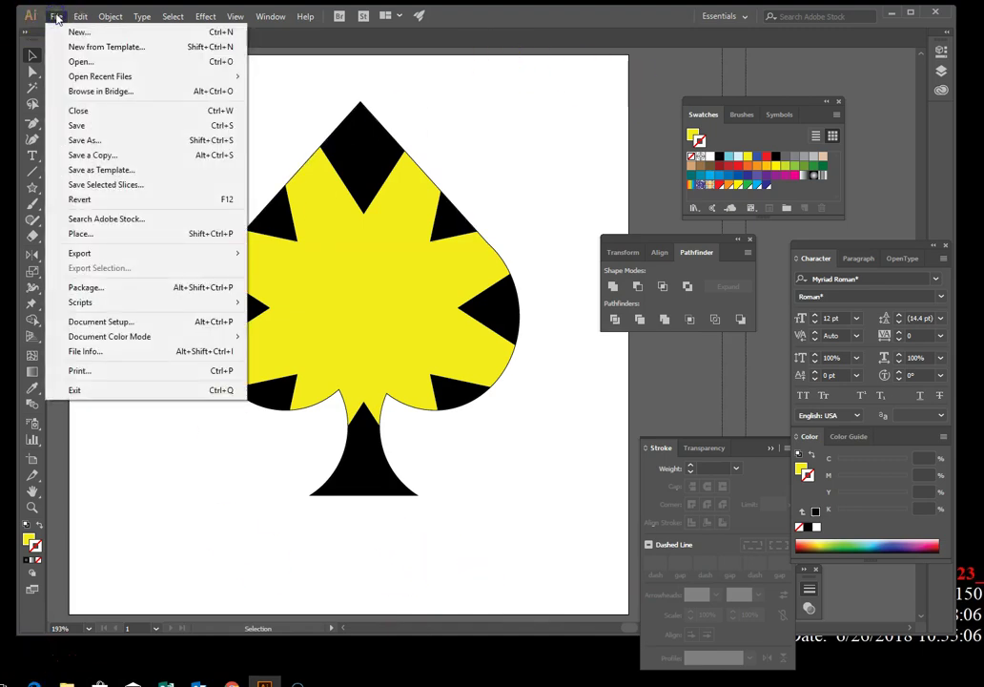
left_click(98, 125)
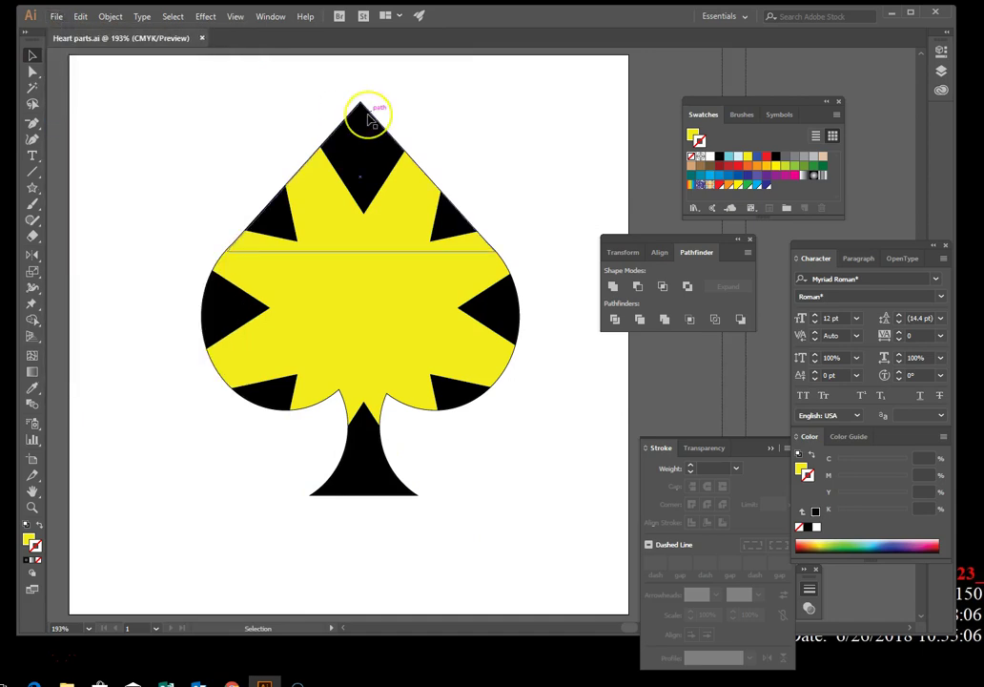
left_click(99, 531)
left_click(434, 277)
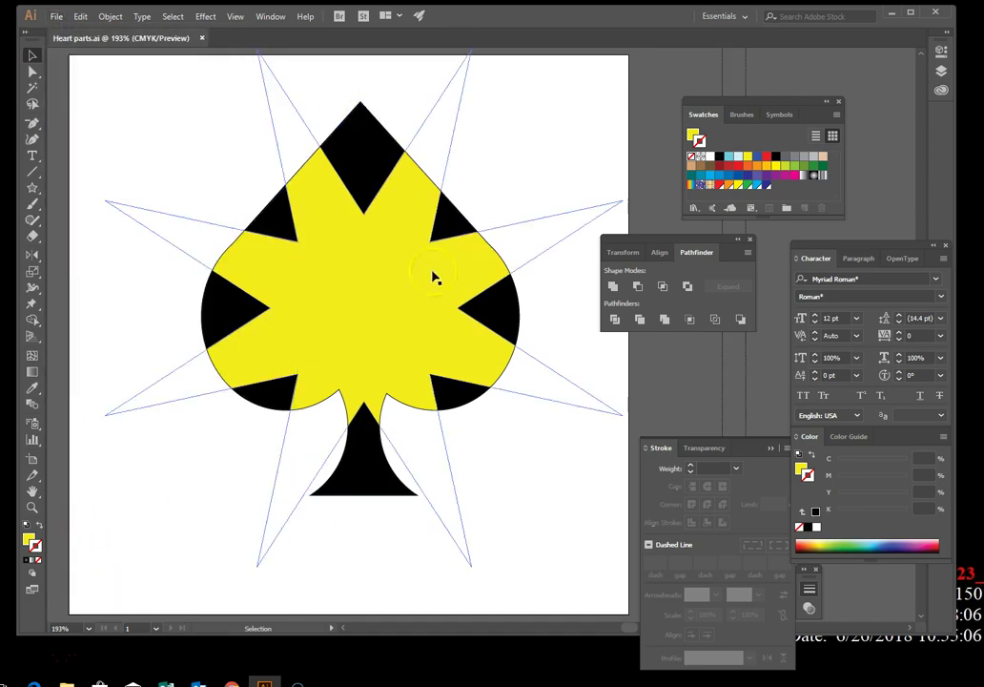